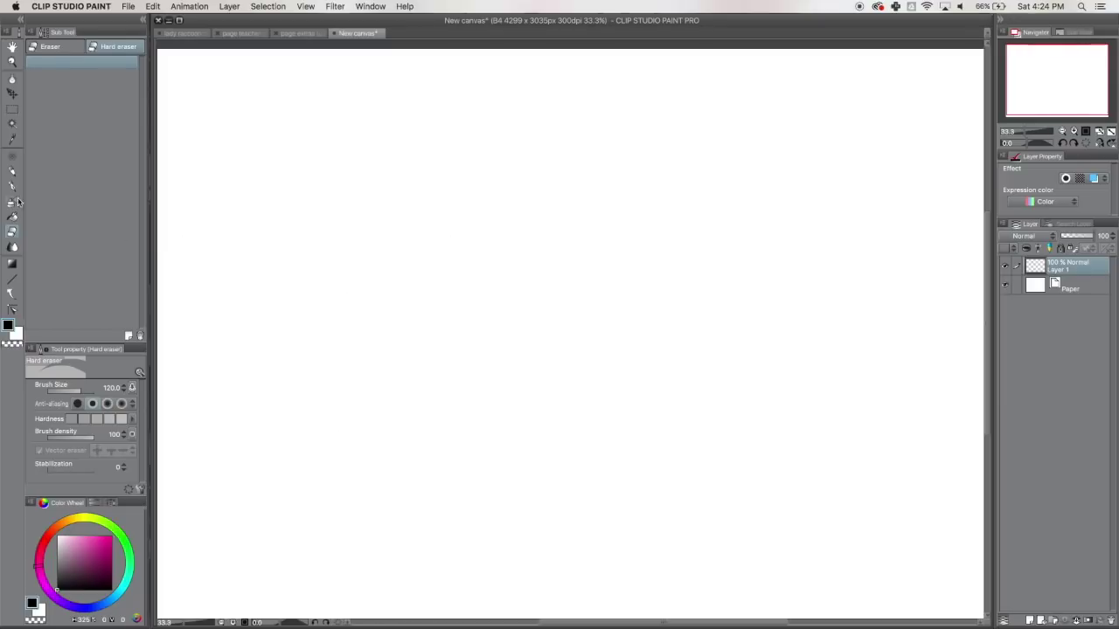
key(p)
drag(440, 316, 769, 293)
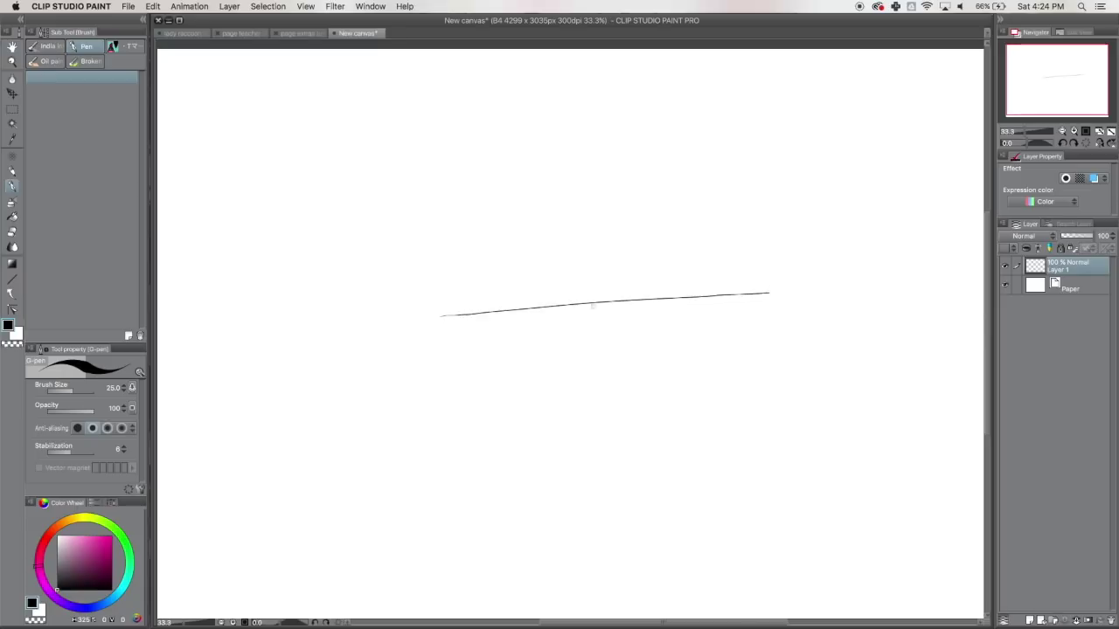
mouse_move(429, 346)
mouse_down()
mouse_move(516, 333)
mouse_move(793, 323)
mouse_up()
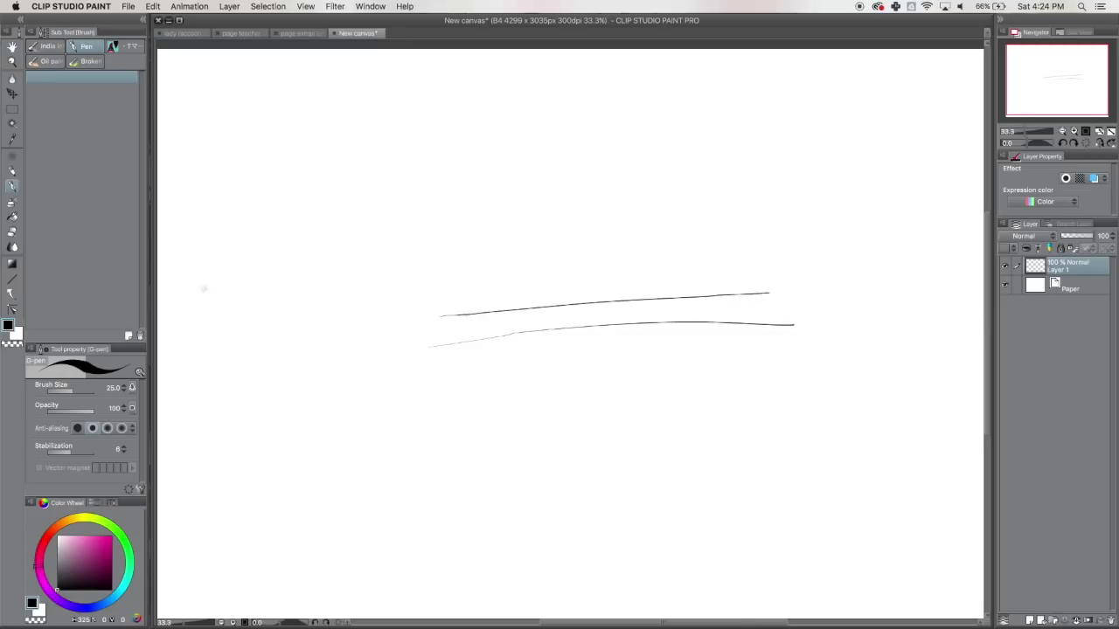
key(e)
mouse_move(425, 297)
mouse_down()
mouse_move(803, 307)
mouse_move(411, 332)
mouse_up()
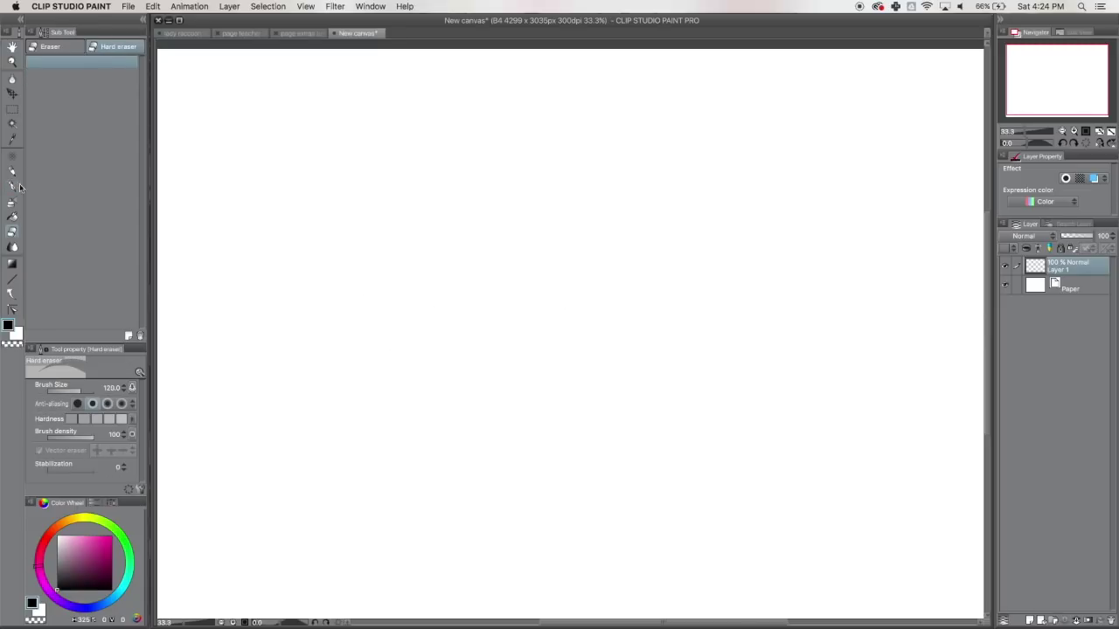
Step: Sketch a small rectangular map frame in the canvas's upper-left corner with a winding path running through it
key(p)
mouse_move(228, 106)
mouse_down()
mouse_move(225, 197)
mouse_move(358, 99)
mouse_move(405, 97)
mouse_up()
drag(220, 204, 421, 182)
drag(406, 99, 409, 184)
mouse_move(218, 162)
mouse_down()
mouse_move(380, 112)
mouse_move(414, 113)
mouse_move(328, 173)
mouse_move(300, 146)
mouse_move(208, 189)
mouse_up()
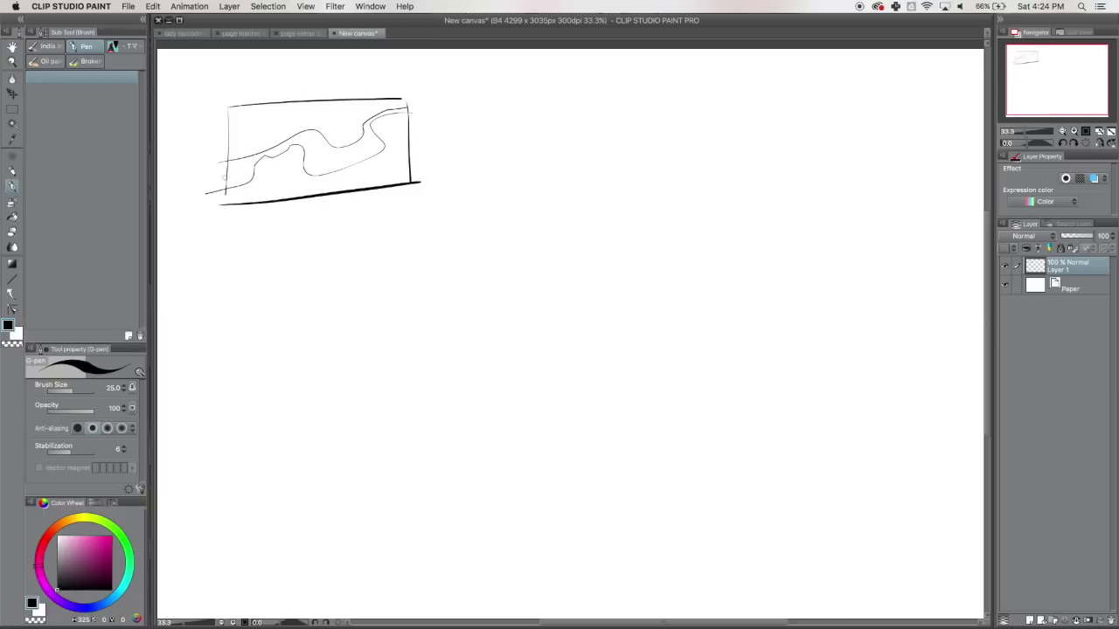
Step: Fill the small map with scalloped foliage edges, rocks and dots, a circled X for a tree and a small x on the path
drag(271, 128, 314, 116)
drag(382, 160, 385, 160)
click(326, 184)
click(341, 181)
drag(348, 128, 353, 130)
mouse_move(402, 115)
mouse_down()
mouse_move(393, 150)
mouse_move(322, 185)
mouse_up()
drag(224, 190, 290, 163)
mouse_move(219, 150)
mouse_down()
mouse_move(257, 138)
mouse_move(282, 108)
mouse_move(360, 108)
mouse_move(333, 112)
mouse_move(362, 118)
mouse_move(394, 91)
mouse_up()
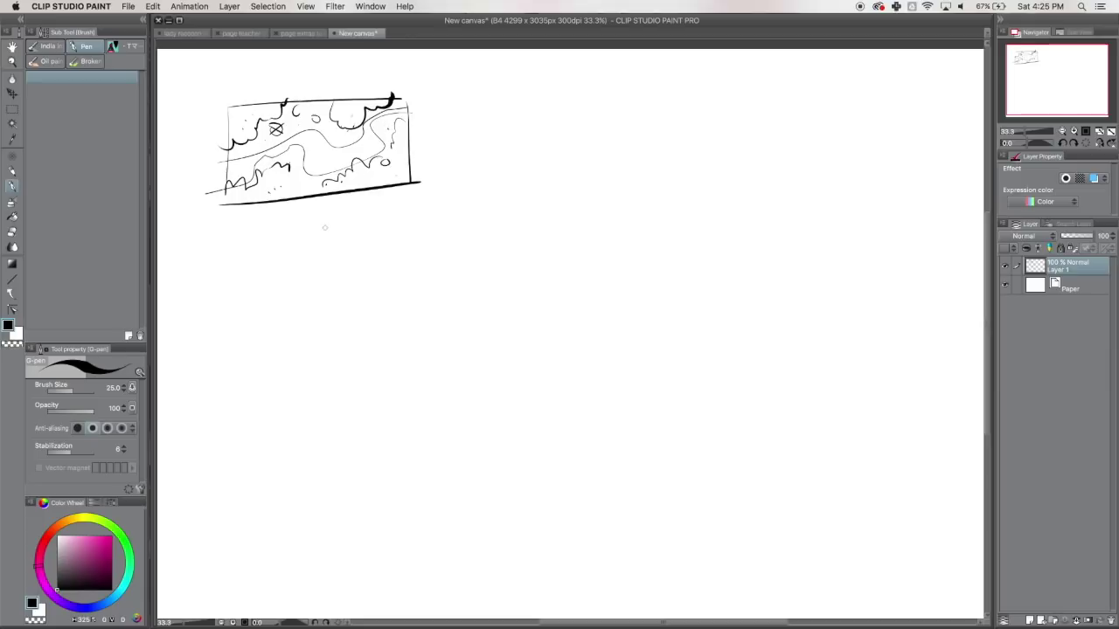
mouse_move(273, 112)
mouse_down()
mouse_move(252, 138)
mouse_move(285, 105)
mouse_move(321, 147)
mouse_up()
drag(322, 139, 313, 146)
Step: Draw a large, flat trapezoid beside and below the map as a ground plane in perspective
mouse_move(470, 231)
mouse_down()
mouse_move(820, 221)
mouse_move(379, 278)
mouse_move(376, 296)
mouse_move(883, 287)
mouse_up()
drag(822, 227, 797, 285)
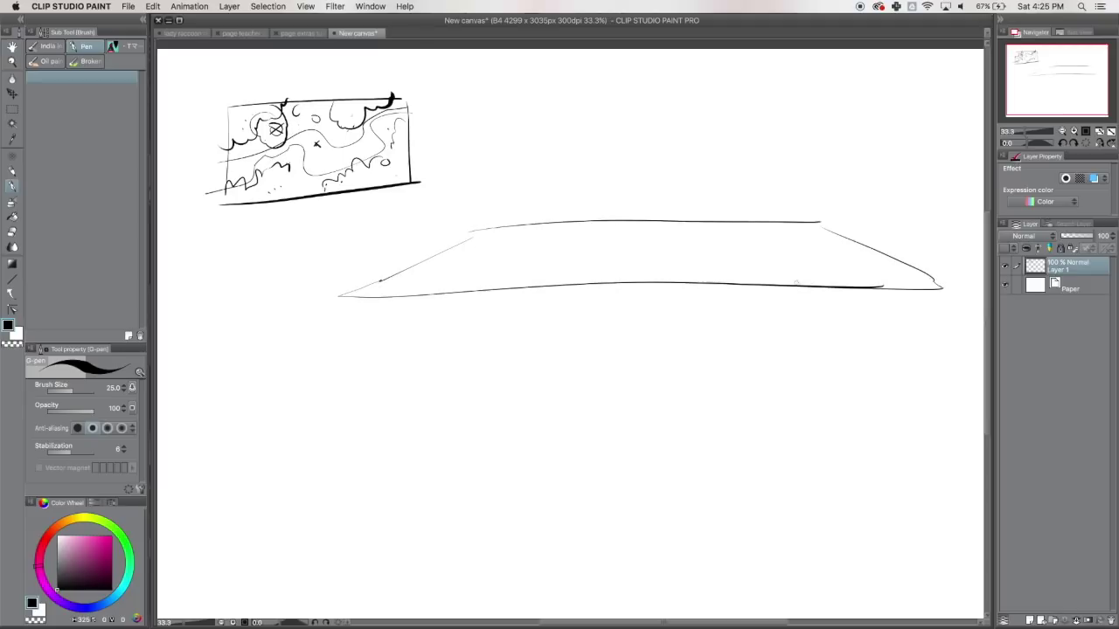
drag(1051, 93, 1053, 87)
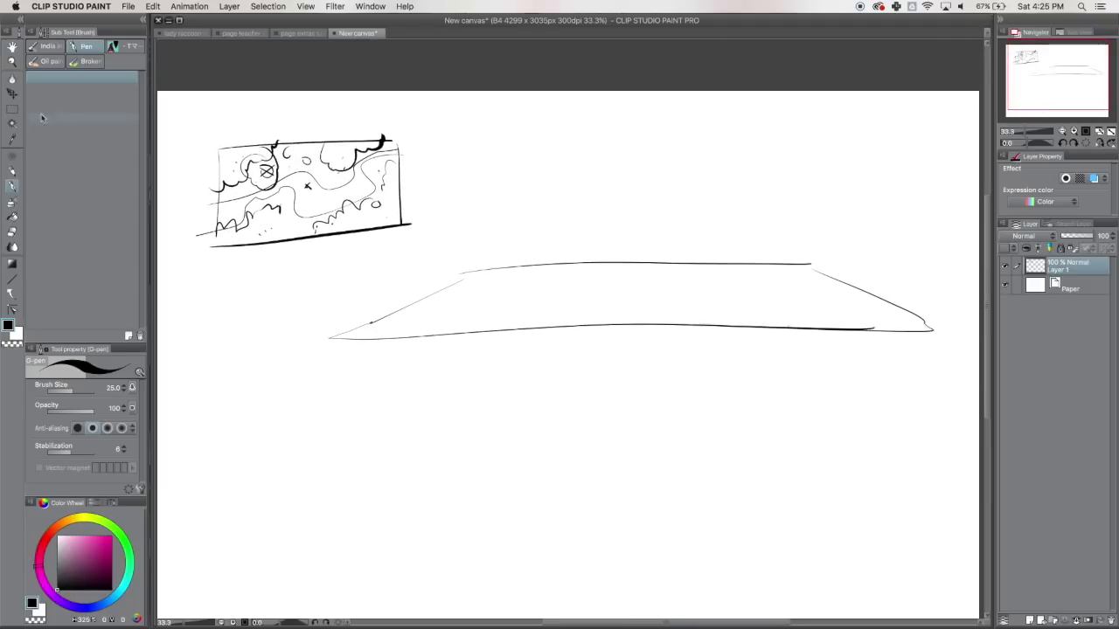
Step: Select the trapezoid with a rectangular marquee, move it to the lower part of the canvas and deselect it
click(13, 108)
drag(319, 248, 953, 378)
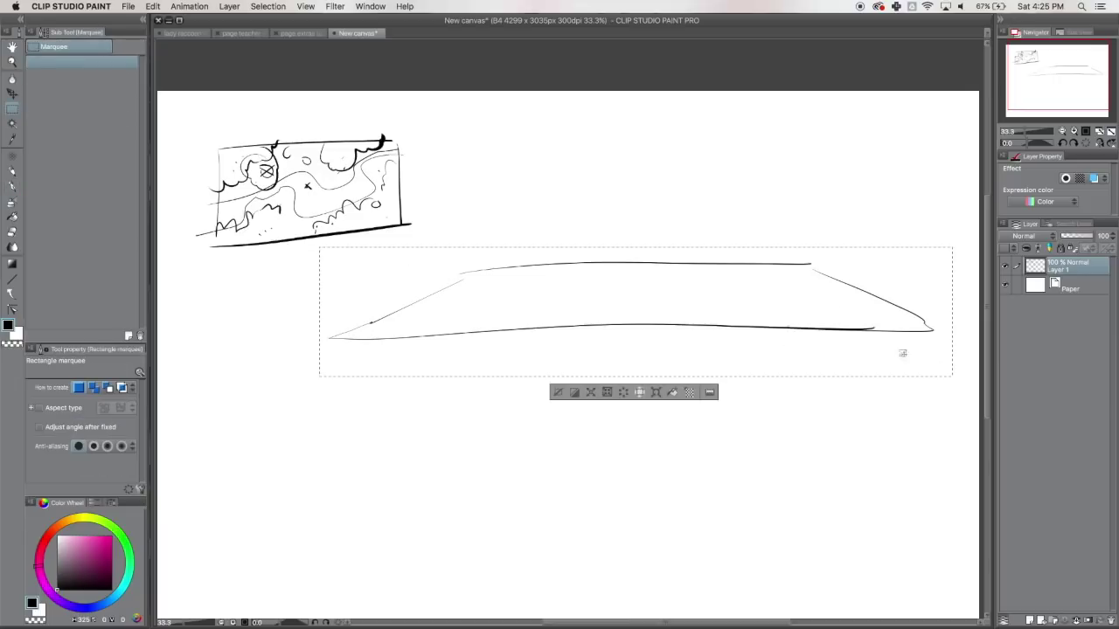
click(12, 80)
drag(826, 332, 840, 350)
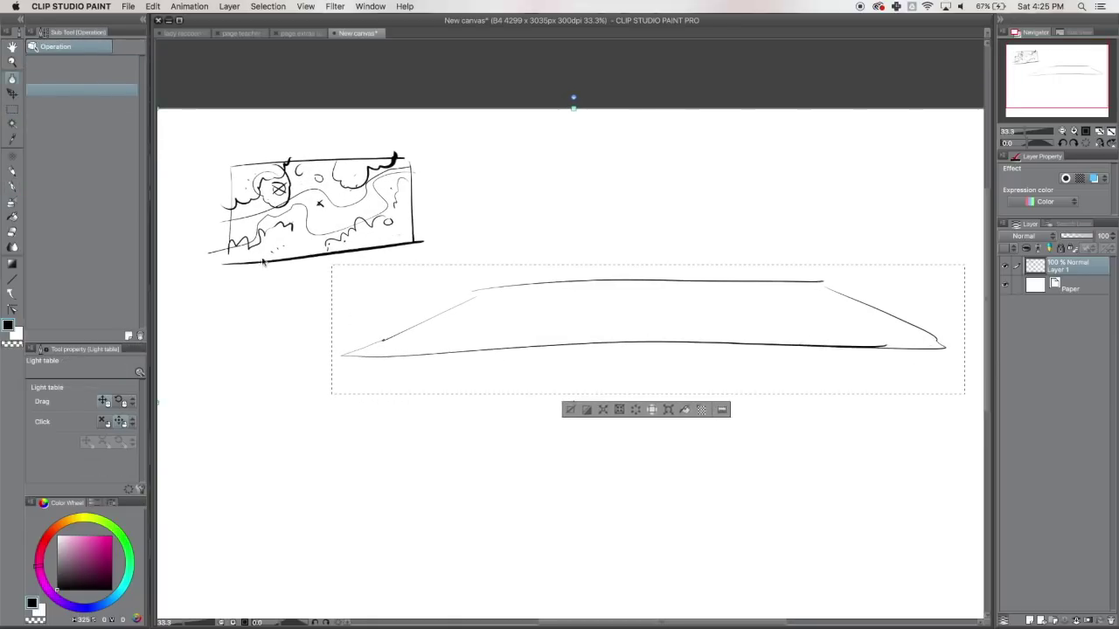
key(k)
drag(802, 347, 799, 482)
key(super+d)
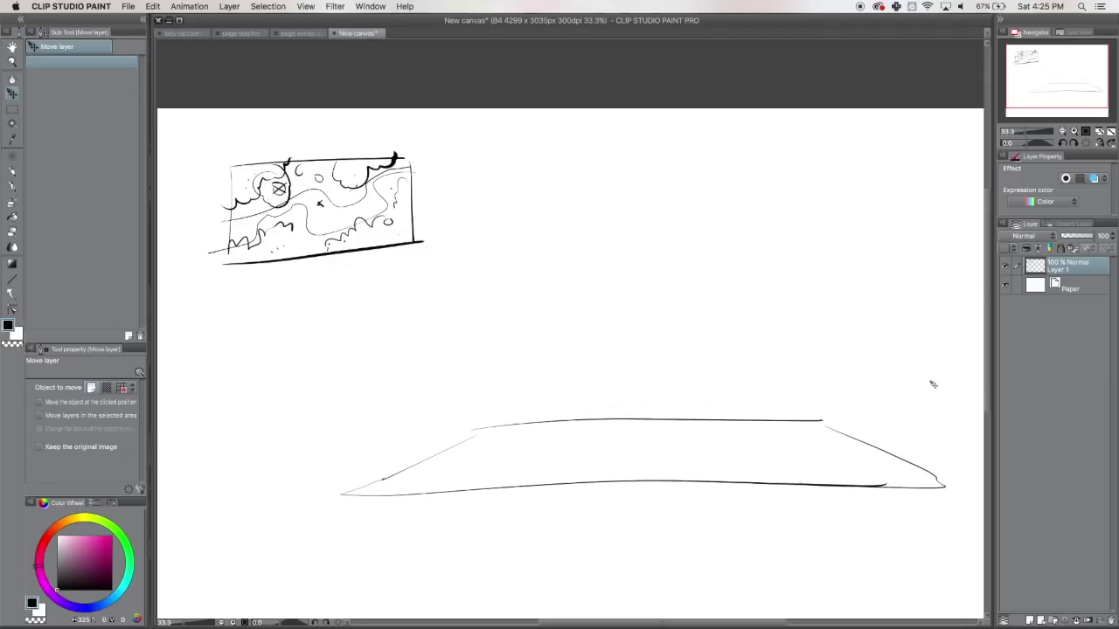
Step: Redraw the slanted sides of the ground plane and add short upright lines at its two back corners
key(p)
drag(450, 433, 350, 481)
drag(829, 427, 941, 476)
key(e)
drag(486, 424, 349, 485)
key(p)
drag(465, 426, 454, 365)
drag(821, 421, 829, 341)
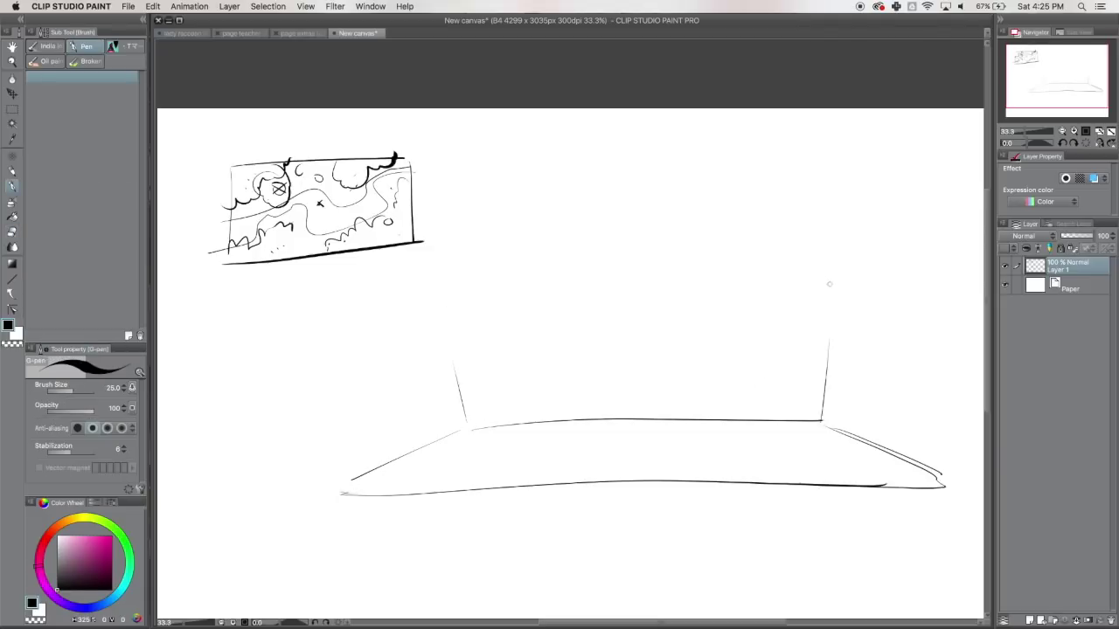
Step: Draw horizontal lines across the ground plane and a fan of depth lines converging behind its back edge
mouse_move(390, 458)
mouse_down()
mouse_move(503, 435)
mouse_move(634, 430)
mouse_move(548, 456)
mouse_move(888, 446)
mouse_up()
drag(381, 490, 902, 469)
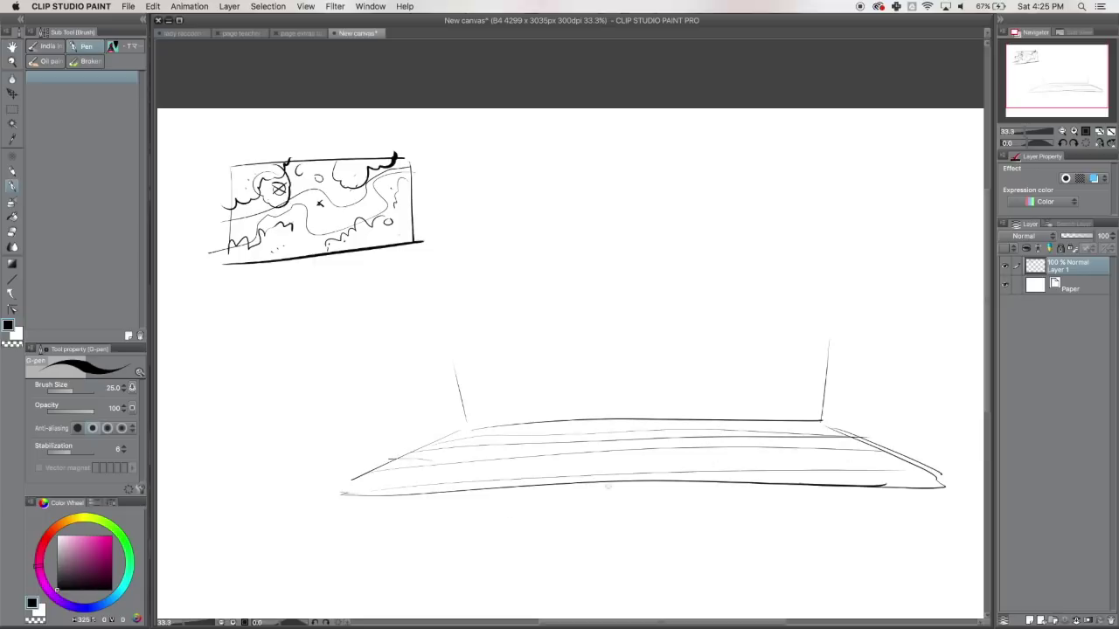
drag(634, 402, 642, 529)
drag(614, 411, 446, 513)
drag(584, 401, 389, 485)
drag(721, 393, 889, 493)
drag(712, 404, 820, 511)
drag(661, 400, 735, 526)
drag(618, 400, 545, 514)
drag(580, 414, 465, 502)
drag(591, 388, 356, 505)
drag(625, 385, 297, 501)
drag(680, 385, 977, 479)
Step: Reinforce the perspective grid with more horizontal lines, spaced more closely towards the back
drag(350, 491, 981, 486)
drag(475, 418, 816, 410)
drag(398, 464, 911, 451)
drag(419, 447, 871, 435)
drag(437, 436, 835, 439)
drag(476, 431, 828, 430)
drag(531, 428, 804, 417)
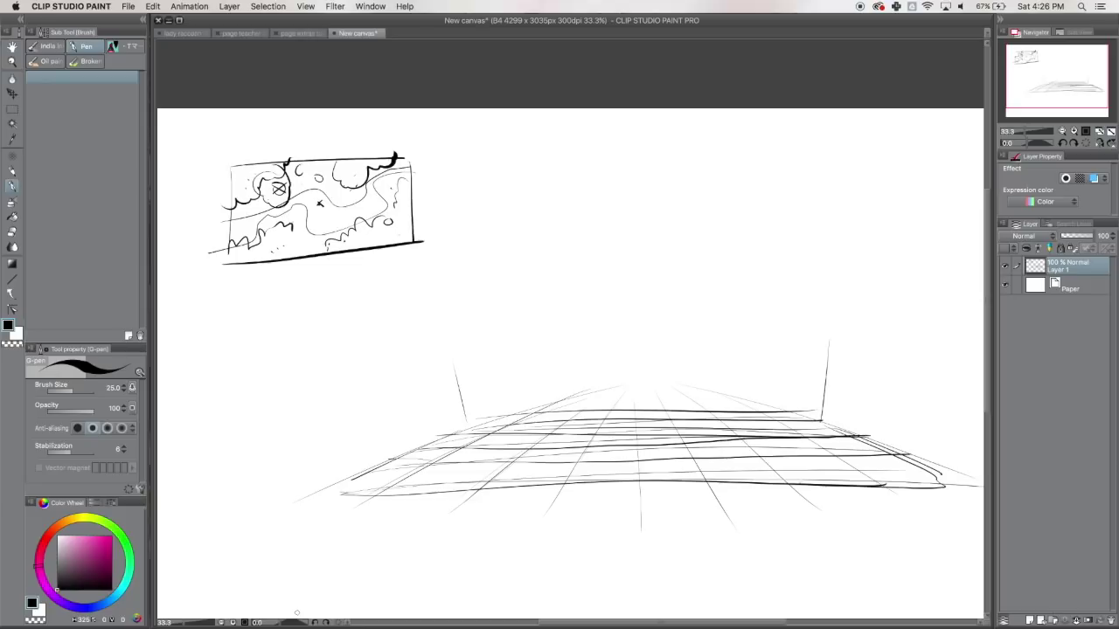
Step: Tint the sketch layer blue and draw both edges of the winding path across the grid on a new layer above it
click(1094, 178)
click(1030, 621)
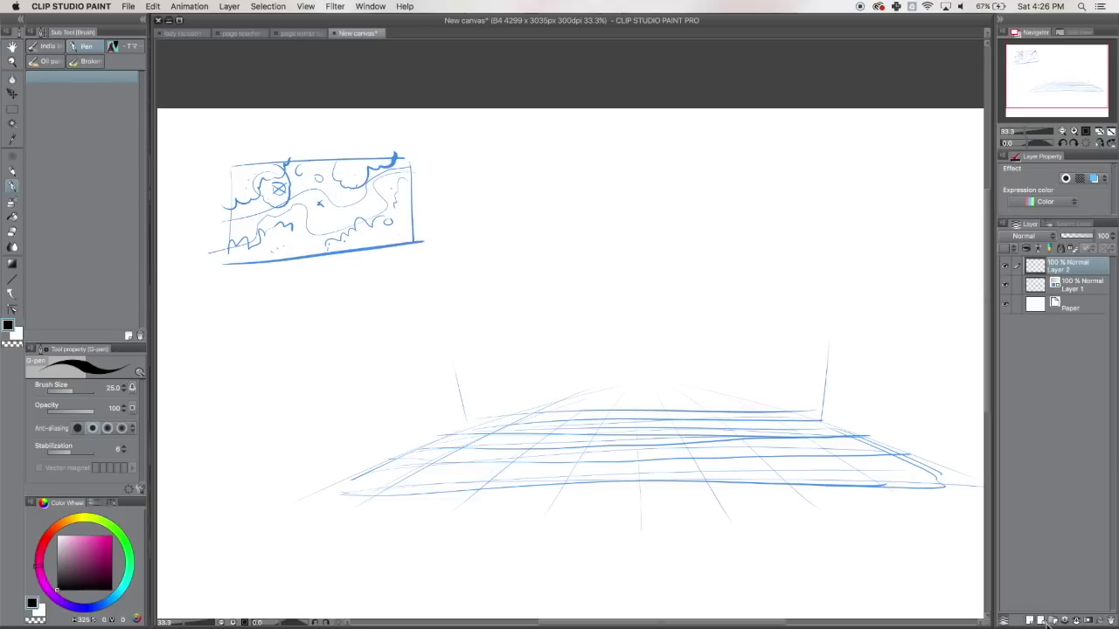
mouse_move(410, 450)
mouse_down()
mouse_move(822, 420)
mouse_move(757, 459)
mouse_move(577, 465)
mouse_move(517, 449)
mouse_move(350, 464)
mouse_up()
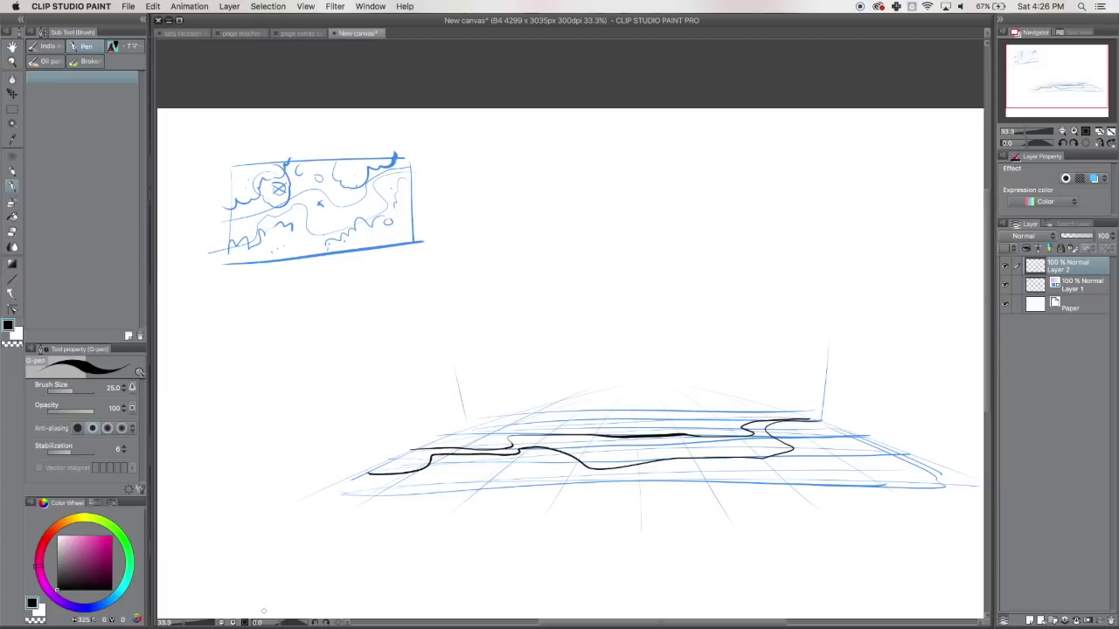
drag(814, 416, 857, 422)
drag(409, 451, 315, 474)
mouse_move(565, 429)
mouse_down()
mouse_move(562, 367)
mouse_move(585, 350)
mouse_up()
drag(564, 428, 595, 425)
mouse_move(564, 376)
mouse_down()
mouse_move(560, 353)
mouse_move(521, 319)
mouse_move(560, 312)
mouse_up()
drag(586, 350, 589, 323)
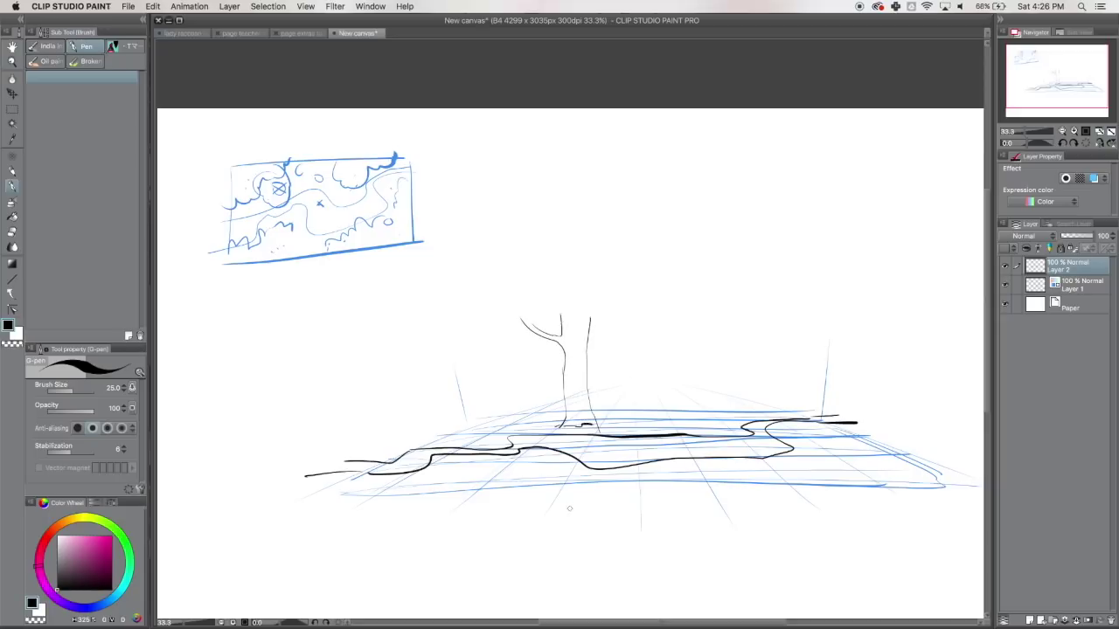
key(e)
mouse_move(593, 330)
mouse_down()
mouse_move(519, 317)
mouse_move(572, 357)
mouse_move(588, 411)
mouse_move(603, 418)
mouse_up()
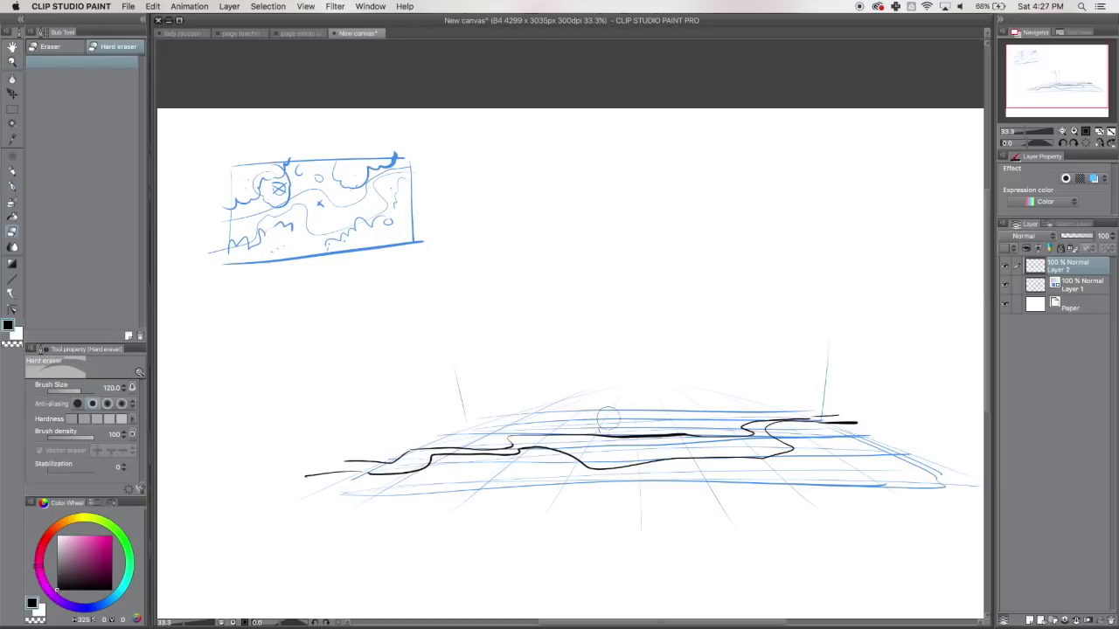
Step: Draw a small standing figure on the path for scale and the first trunk lines of a tree behind it
click(12, 186)
mouse_move(569, 426)
mouse_down()
mouse_move(572, 387)
mouse_move(587, 390)
mouse_up()
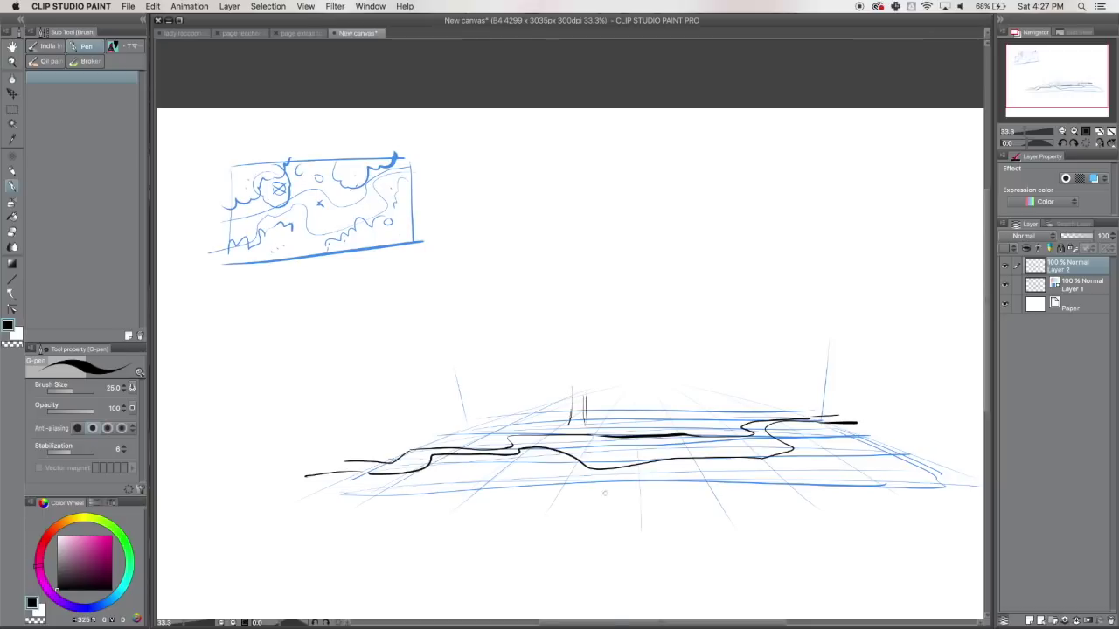
mouse_move(615, 447)
mouse_down()
mouse_move(615, 432)
mouse_move(608, 444)
mouse_move(624, 444)
mouse_up()
drag(615, 446, 621, 455)
mouse_move(574, 404)
mouse_down()
mouse_move(573, 380)
mouse_move(547, 365)
mouse_move(569, 351)
mouse_up()
mouse_move(572, 337)
mouse_down()
mouse_move(588, 338)
mouse_move(620, 383)
mouse_move(599, 395)
mouse_move(626, 358)
mouse_move(604, 394)
mouse_move(635, 393)
mouse_up()
key(e)
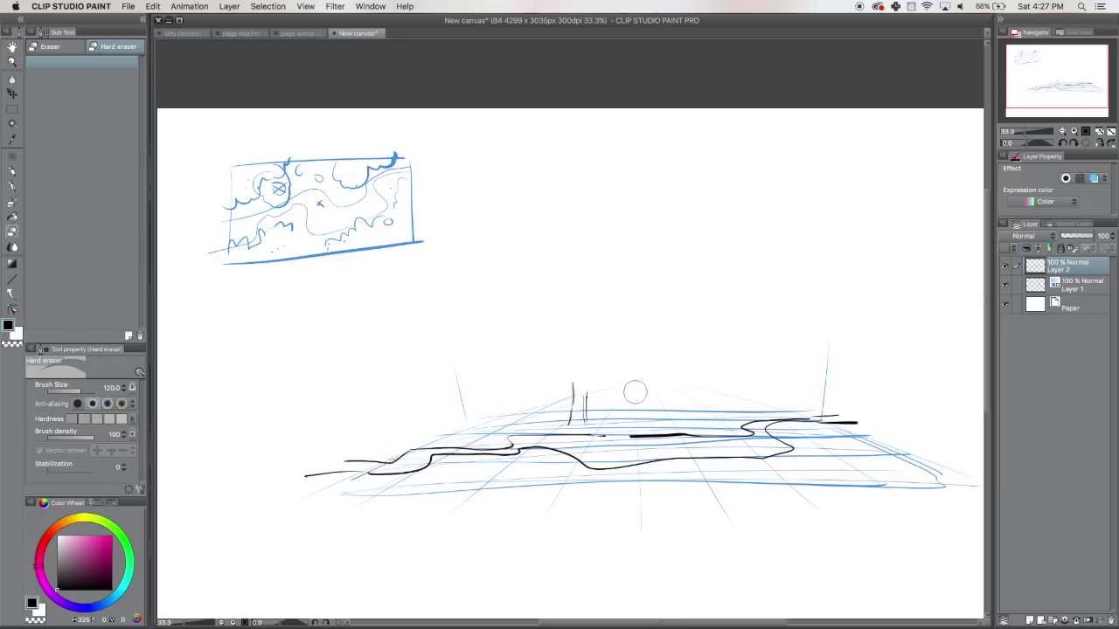
click(13, 186)
drag(615, 435, 615, 448)
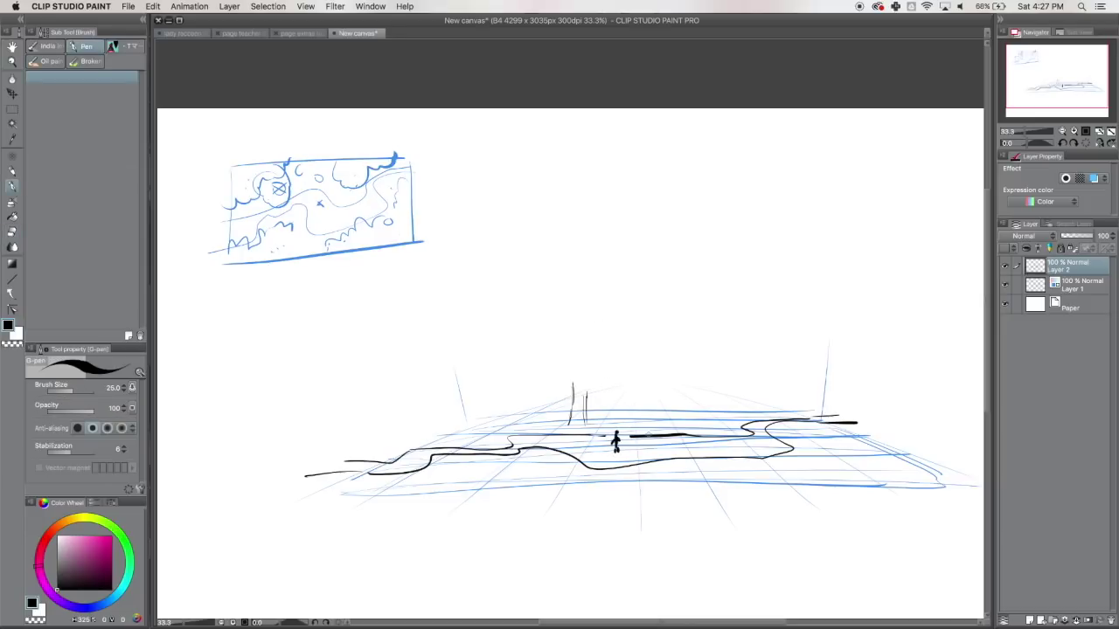
Step: Complete the trunk and branches of the tree behind the figure and outline its wide, rounded canopy
drag(592, 416, 600, 377)
drag(575, 395, 578, 426)
mouse_move(558, 369)
mouse_down()
mouse_move(568, 385)
mouse_move(570, 375)
mouse_up()
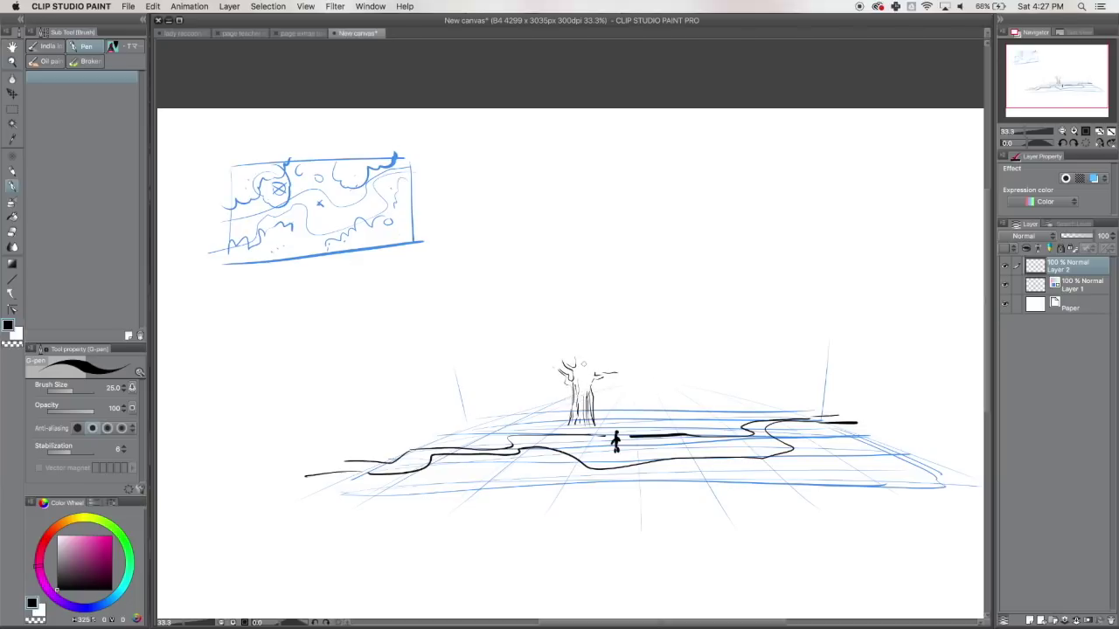
mouse_move(583, 307)
mouse_down()
mouse_move(522, 348)
mouse_move(524, 375)
mouse_move(559, 386)
mouse_up()
mouse_move(586, 309)
mouse_down()
mouse_move(654, 354)
mouse_move(619, 388)
mouse_up()
mouse_move(570, 354)
mouse_down()
mouse_move(632, 374)
mouse_move(624, 391)
mouse_up()
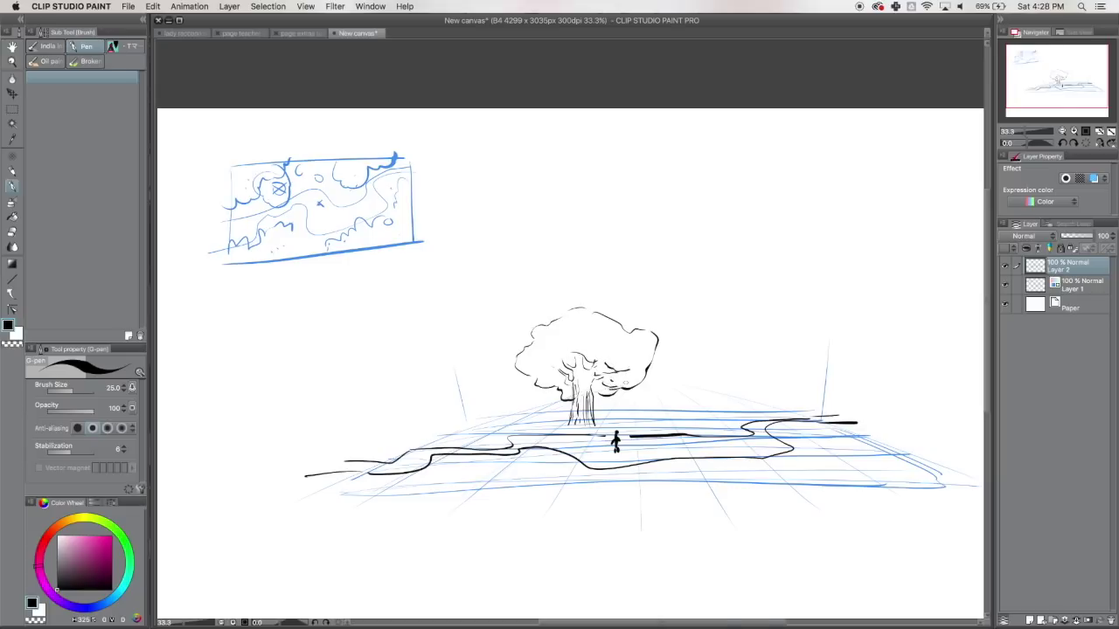
Step: Add inner leaf contours to the wide tree's canopy and a ground line at the base of its trunk
drag(536, 360, 565, 368)
drag(531, 365, 544, 371)
mouse_move(547, 375)
mouse_down()
mouse_move(558, 382)
mouse_move(568, 346)
mouse_up()
drag(566, 350, 587, 347)
drag(566, 387, 605, 391)
mouse_move(593, 382)
mouse_down()
mouse_move(602, 388)
mouse_move(531, 370)
mouse_up()
drag(560, 427, 586, 427)
Step: Draw a taller tree with a large, irregular canopy behind and to the right of the wide tree
mouse_move(665, 423)
mouse_down()
mouse_move(664, 364)
mouse_move(638, 315)
mouse_move(647, 255)
mouse_move(707, 237)
mouse_move(741, 273)
mouse_move(735, 328)
mouse_up()
drag(617, 313, 636, 318)
drag(650, 363, 664, 375)
mouse_move(740, 327)
mouse_down()
mouse_move(680, 422)
mouse_move(694, 417)
mouse_up()
drag(696, 370, 706, 363)
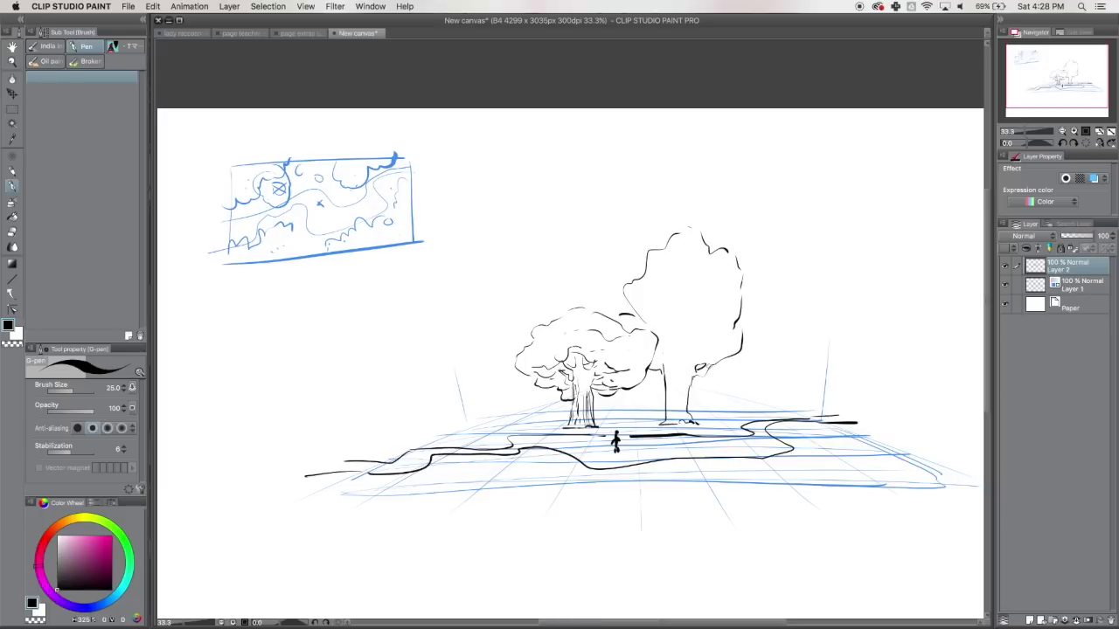
Step: Add leaf clusters around the edges of both canopies and clean up the branches inside the wide tree's canopy
mouse_move(639, 390)
mouse_down()
mouse_move(665, 388)
mouse_move(666, 370)
mouse_move(701, 384)
mouse_up()
drag(697, 390, 706, 380)
mouse_move(624, 285)
mouse_down()
mouse_move(607, 298)
mouse_move(619, 313)
mouse_up()
drag(595, 372, 675, 381)
key(e)
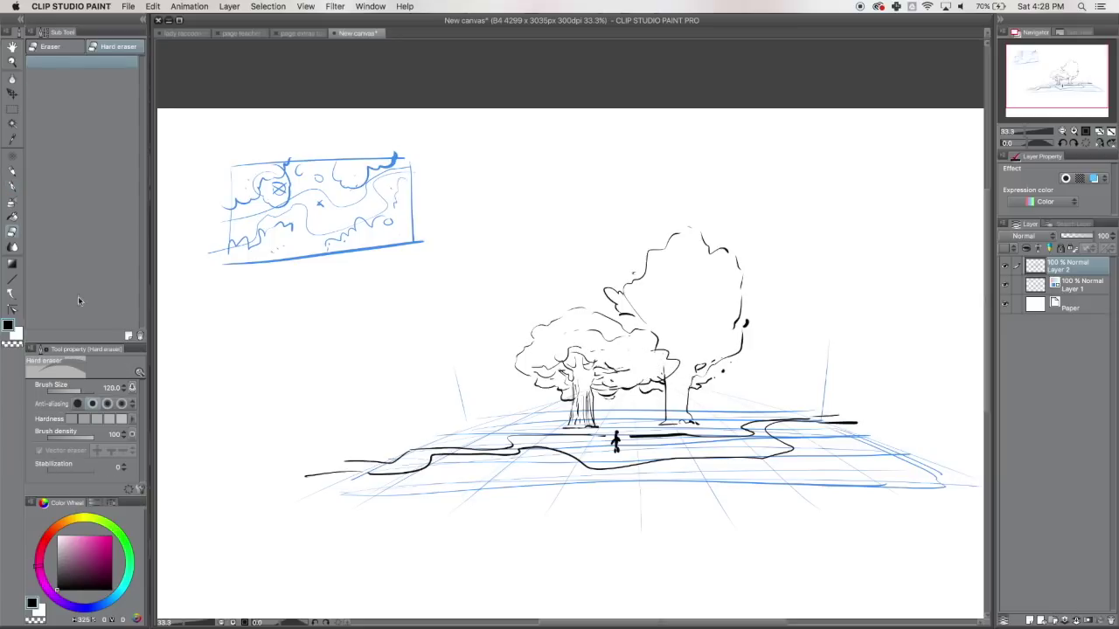
click(18, 187)
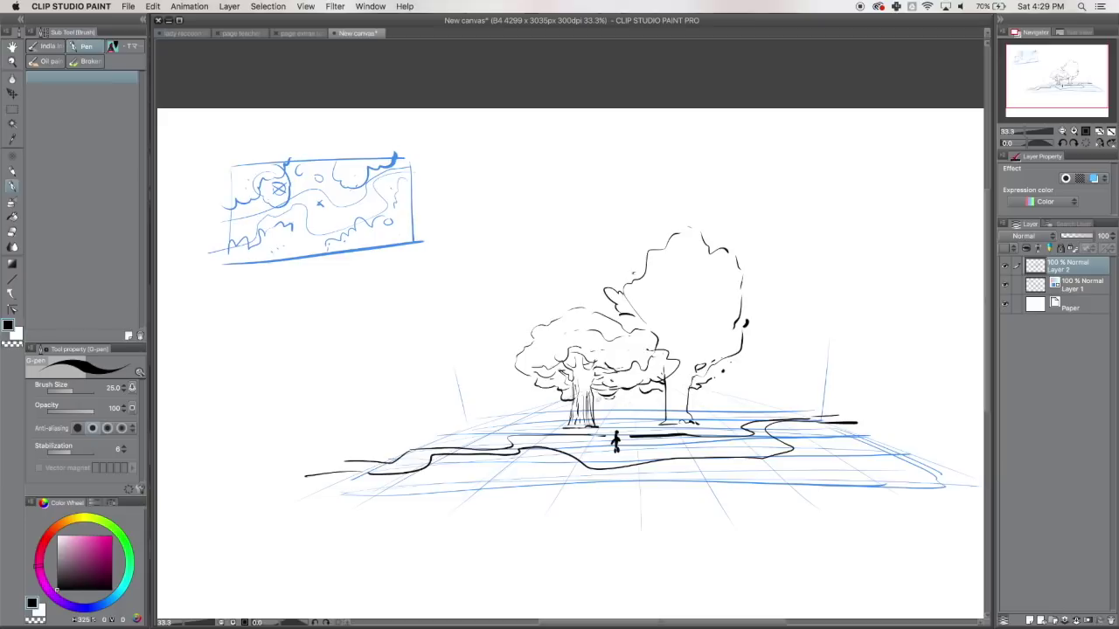
key(e)
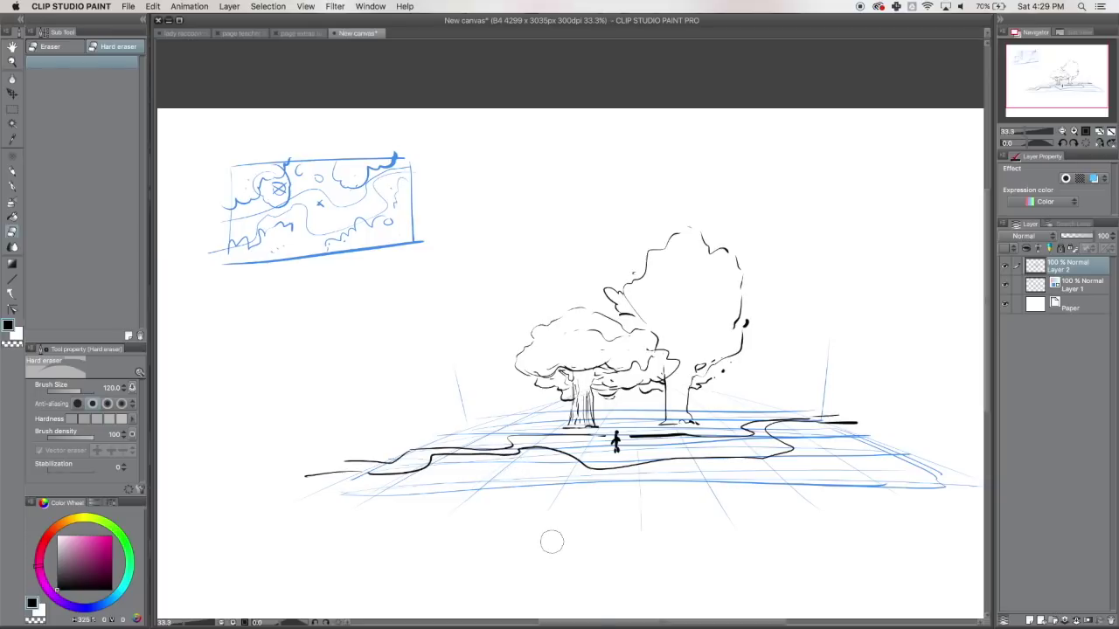
Step: Draw inner foliage contours and forked branches in the taller tree
click(13, 186)
drag(696, 325, 713, 305)
mouse_move(725, 282)
mouse_down()
mouse_move(711, 310)
mouse_move(680, 315)
mouse_move(700, 316)
mouse_move(680, 395)
mouse_up()
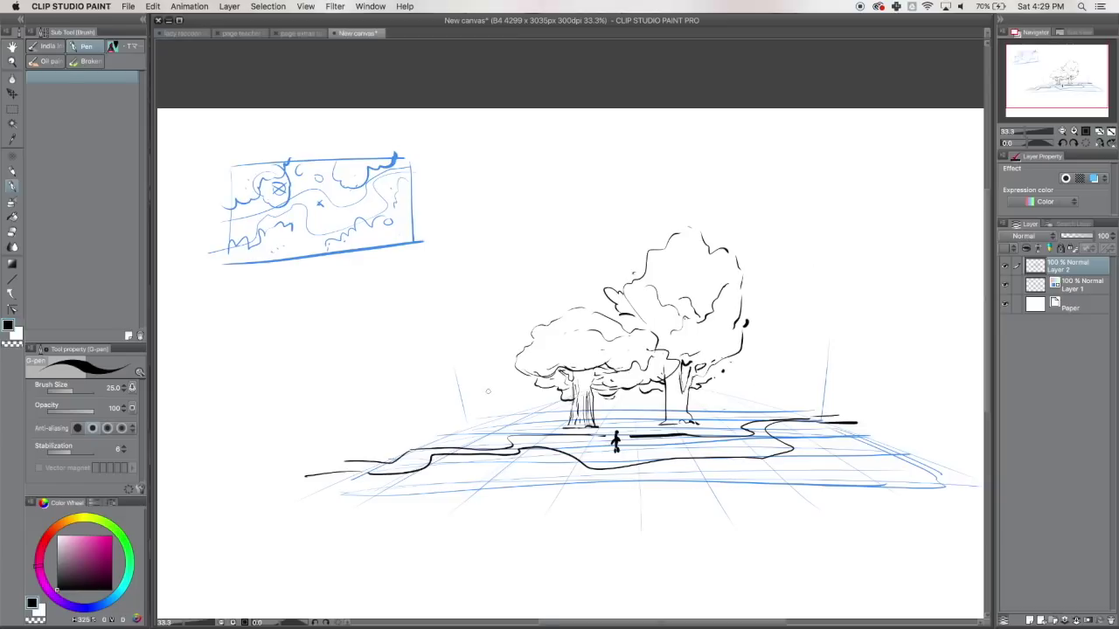
Step: Draw a row of tall trees with trunks and pointed or rounded canopies behind and left of the wide tree
mouse_move(510, 255)
mouse_down()
mouse_move(490, 254)
mouse_move(452, 334)
mouse_move(456, 373)
mouse_up()
drag(517, 257, 559, 320)
mouse_move(499, 398)
mouse_down()
mouse_move(502, 428)
mouse_move(538, 383)
mouse_move(558, 421)
mouse_up()
mouse_move(549, 294)
mouse_down()
mouse_move(528, 256)
mouse_move(562, 222)
mouse_move(585, 245)
mouse_move(578, 288)
mouse_up()
mouse_move(619, 418)
mouse_down()
mouse_move(624, 374)
mouse_move(603, 289)
mouse_move(637, 206)
mouse_move(678, 297)
mouse_move(647, 300)
mouse_move(636, 424)
mouse_up()
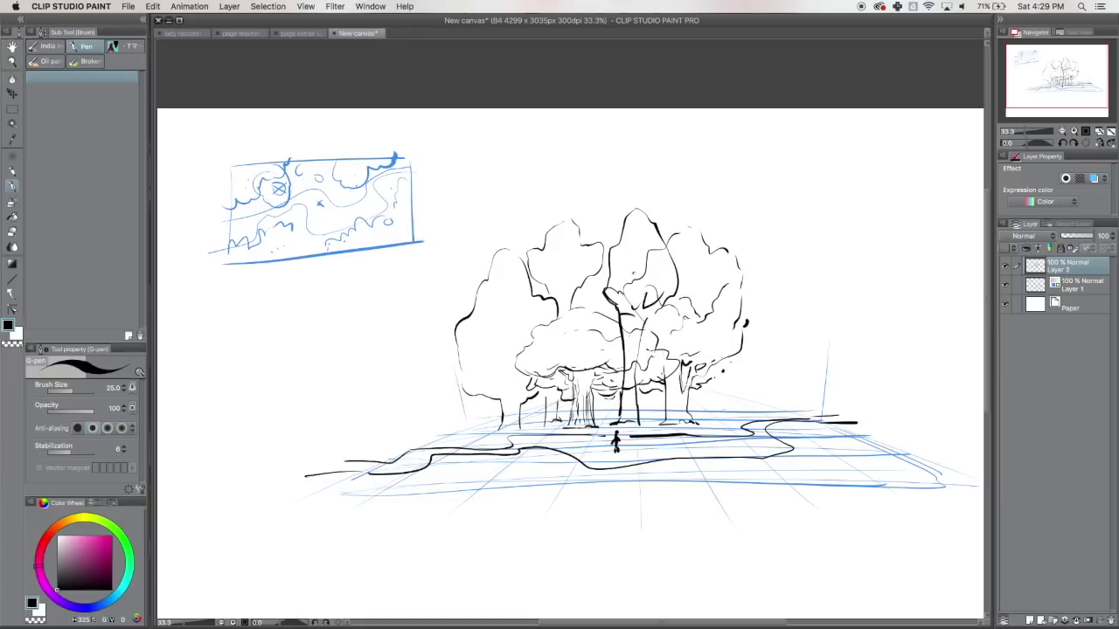
Step: Draw a group of tall, slim-trunked trees with overlapping canopies at the right end of the forest
mouse_move(722, 423)
mouse_down()
mouse_move(727, 339)
mouse_move(739, 351)
mouse_up()
drag(750, 411, 764, 292)
mouse_move(779, 304)
mouse_down()
mouse_move(771, 390)
mouse_move(777, 303)
mouse_up()
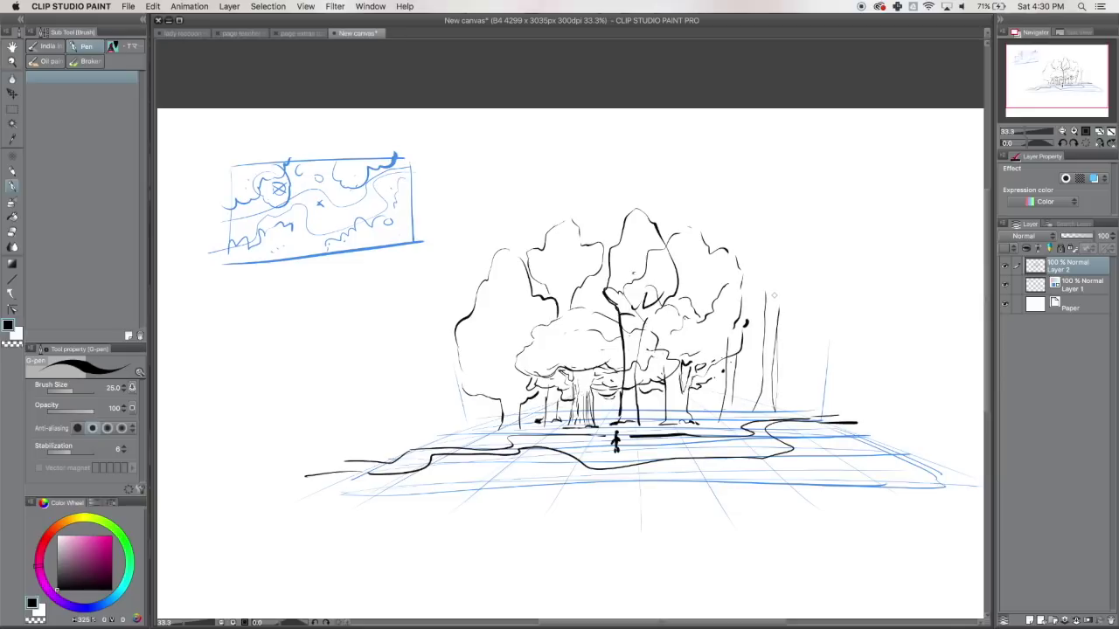
mouse_move(731, 245)
mouse_down()
mouse_move(768, 192)
mouse_move(795, 281)
mouse_up()
mouse_move(745, 319)
mouse_down()
mouse_move(773, 289)
mouse_move(754, 238)
mouse_up()
drag(729, 196, 707, 236)
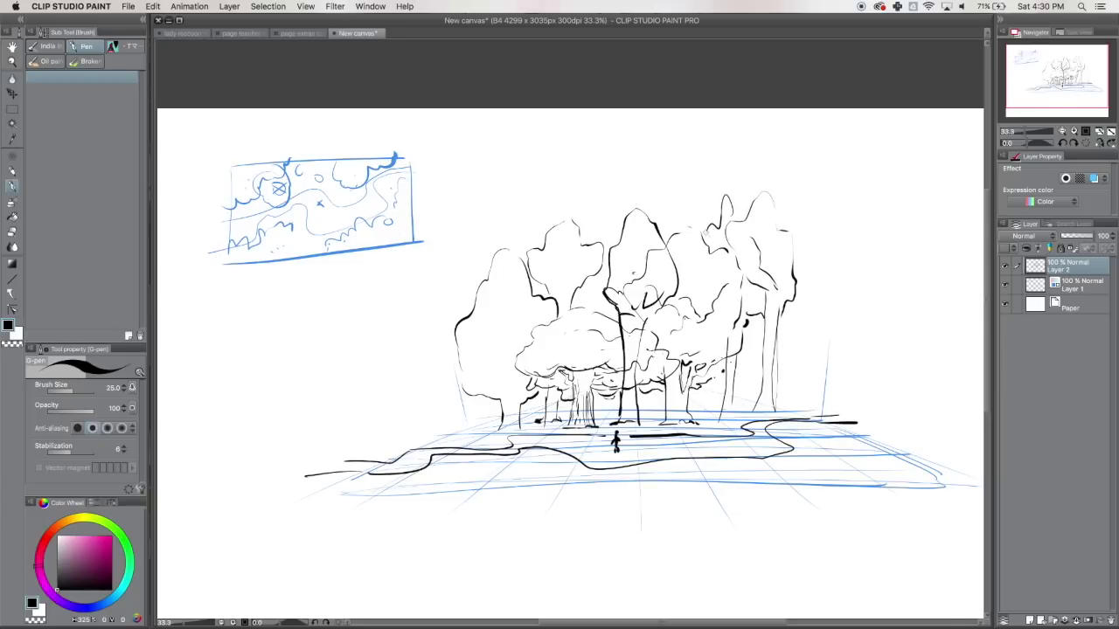
mouse_move(781, 334)
mouse_down()
mouse_move(804, 298)
mouse_move(812, 249)
mouse_move(805, 213)
mouse_up()
Step: Draw tall overlapping trees and a leaning slender tree along the path at the left end of the forest
mouse_move(429, 422)
mouse_down()
mouse_move(422, 273)
mouse_move(446, 419)
mouse_up()
mouse_move(463, 443)
mouse_down()
mouse_move(462, 292)
mouse_move(445, 287)
mouse_move(445, 254)
mouse_move(472, 201)
mouse_up()
drag(493, 259, 470, 204)
mouse_move(475, 444)
mouse_down()
mouse_move(472, 316)
mouse_move(490, 282)
mouse_up()
mouse_move(476, 371)
mouse_down()
mouse_move(509, 260)
mouse_move(478, 336)
mouse_up()
drag(402, 301, 428, 231)
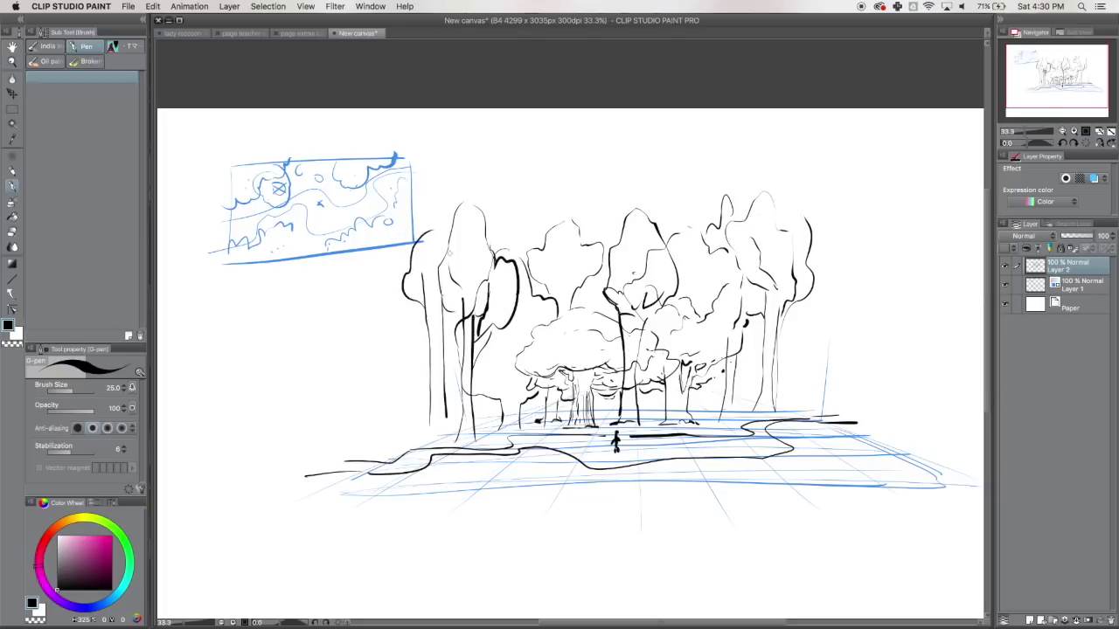
drag(408, 345, 410, 429)
drag(409, 370, 410, 446)
mouse_move(501, 375)
mouse_down()
mouse_move(494, 442)
mouse_move(521, 367)
mouse_move(494, 342)
mouse_move(507, 329)
mouse_move(486, 444)
mouse_up()
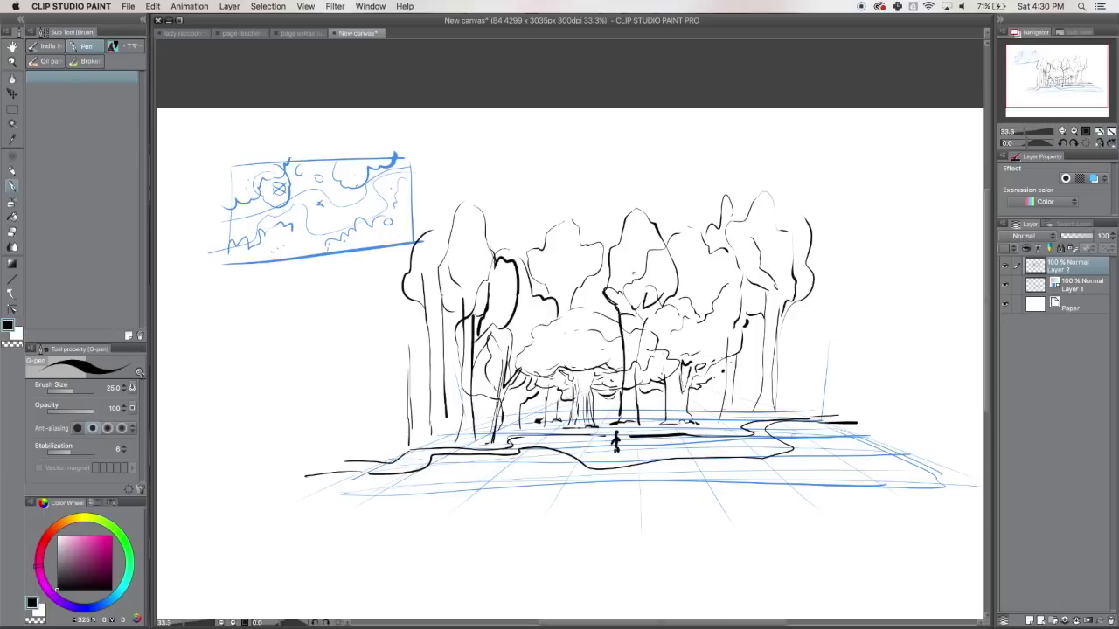
Step: Thicken the far edge of the path at its bends and add a ground shadow beneath the figure
drag(781, 421, 743, 429)
drag(848, 423, 815, 423)
drag(537, 435, 507, 444)
mouse_move(417, 450)
mouse_down()
mouse_move(396, 464)
mouse_move(351, 460)
mouse_move(423, 452)
mouse_up()
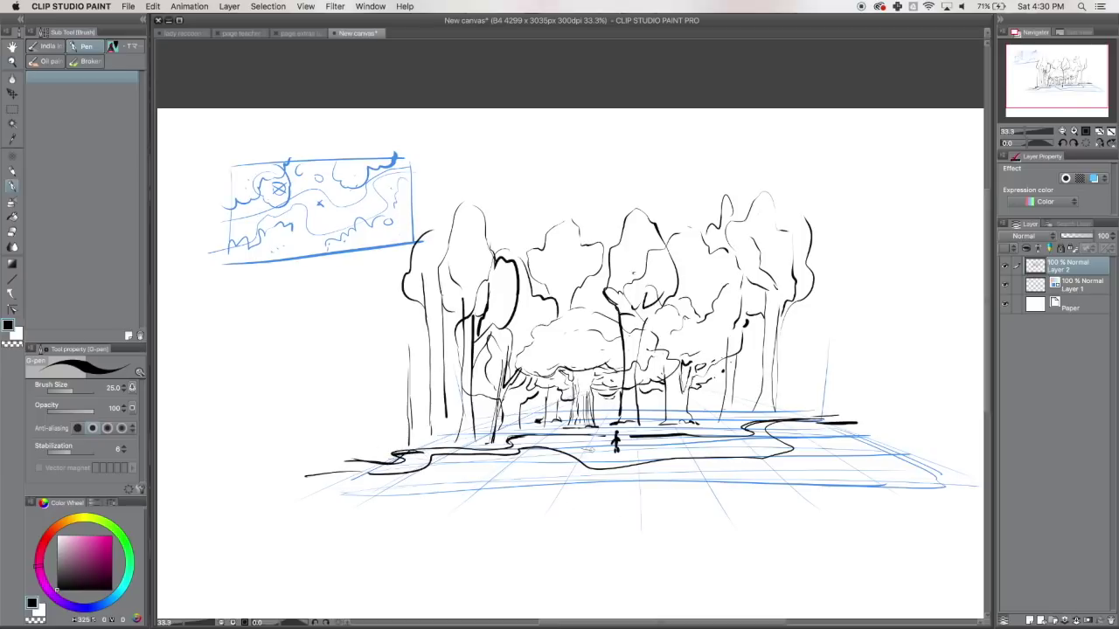
mouse_move(617, 452)
mouse_down()
mouse_move(583, 451)
mouse_move(619, 441)
mouse_up()
Step: Draw small bushy trees and thin trunks among the left-hand trees and left of the wide tree's trunk
drag(393, 442, 405, 384)
mouse_move(423, 413)
mouse_down()
mouse_move(424, 377)
mouse_move(436, 393)
mouse_up()
drag(423, 383, 423, 416)
drag(427, 418, 428, 442)
mouse_move(571, 389)
mouse_down()
mouse_move(551, 384)
mouse_move(548, 422)
mouse_move(559, 419)
mouse_up()
mouse_move(567, 385)
mouse_down()
mouse_move(557, 425)
mouse_move(550, 399)
mouse_move(570, 416)
mouse_move(533, 423)
mouse_up()
Step: Fill the gaps behind and to the right of the figure with leafy saplings and thin dark trunks
mouse_move(648, 428)
mouse_down()
mouse_move(680, 355)
mouse_move(680, 388)
mouse_move(667, 404)
mouse_move(642, 374)
mouse_move(662, 346)
mouse_up()
mouse_move(663, 348)
mouse_down()
mouse_move(647, 421)
mouse_move(714, 391)
mouse_move(716, 344)
mouse_up()
mouse_move(719, 423)
mouse_down()
mouse_move(725, 332)
mouse_move(706, 404)
mouse_move(737, 357)
mouse_move(752, 395)
mouse_move(737, 418)
mouse_move(699, 418)
mouse_up()
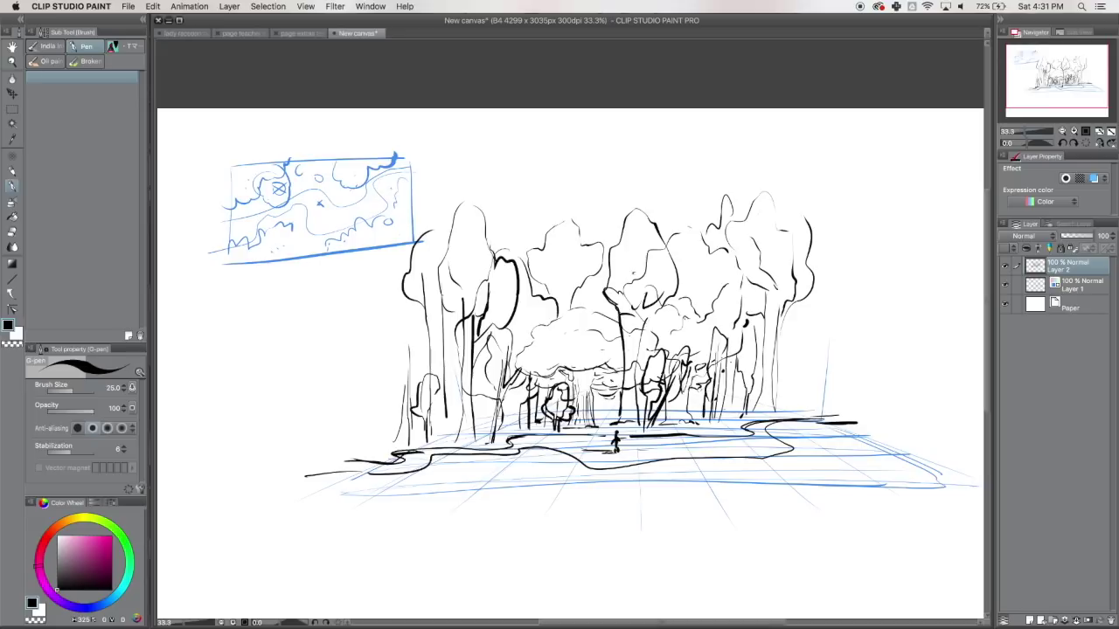
drag(610, 397, 609, 421)
drag(604, 396, 596, 417)
Step: Add grass strokes at the base of the left-hand trunks and a leafy canopy on the leftmost tree
drag(452, 435, 449, 446)
drag(435, 432, 441, 444)
mouse_move(403, 323)
mouse_down()
mouse_move(381, 365)
mouse_move(403, 439)
mouse_move(418, 389)
mouse_up()
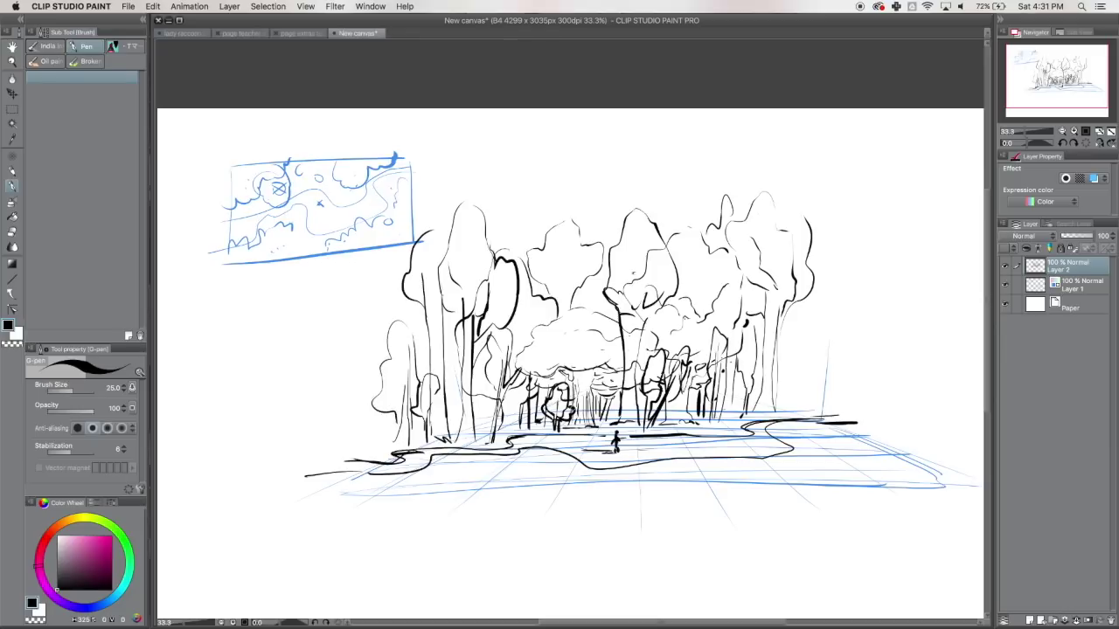
Step: Sketch leafy saplings beside the right-hand tree cluster and a bank contour rising beyond the path's far end
mouse_move(800, 407)
mouse_down()
mouse_move(776, 345)
mouse_move(802, 379)
mouse_move(813, 374)
mouse_move(813, 403)
mouse_up()
mouse_move(831, 334)
mouse_down()
mouse_move(799, 347)
mouse_move(801, 369)
mouse_up()
drag(823, 351, 818, 373)
drag(792, 304, 798, 340)
drag(789, 381, 771, 390)
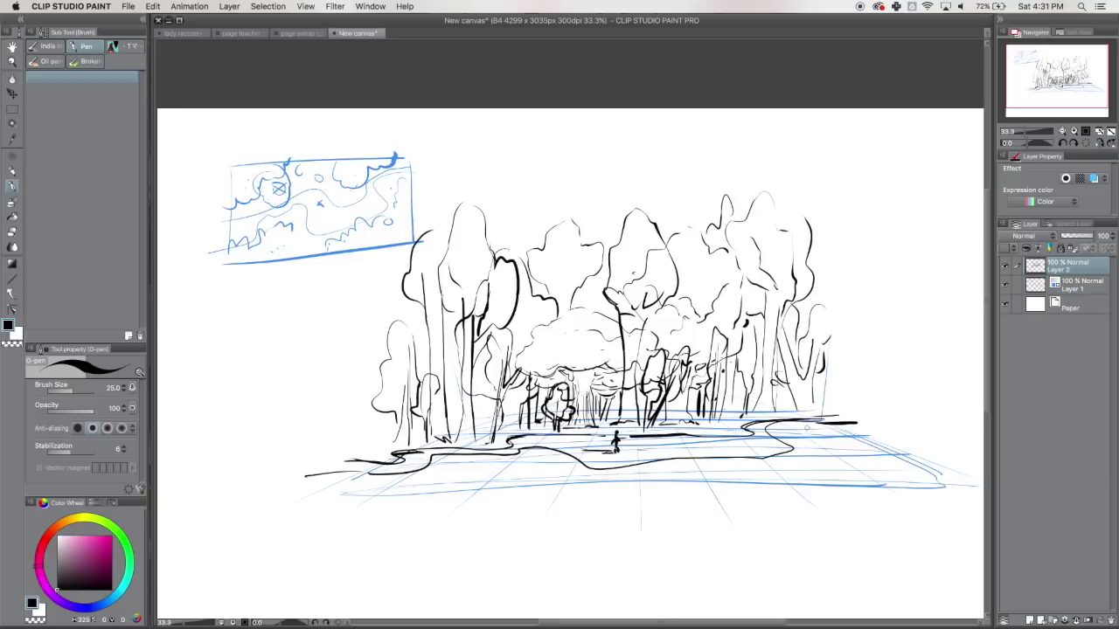
mouse_move(770, 423)
mouse_down()
mouse_move(824, 390)
mouse_move(843, 348)
mouse_move(921, 383)
mouse_up()
drag(842, 348, 706, 367)
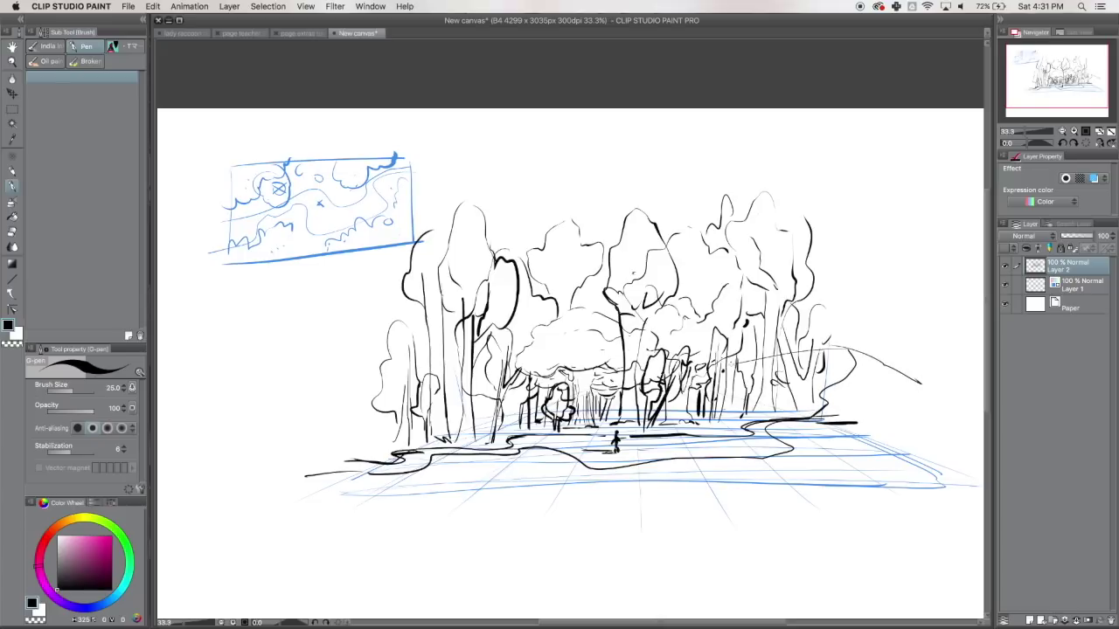
Step: Draw a tall foreground tree group at the scene's right edge with thick dark outlines and crossing trunks
mouse_move(865, 354)
mouse_down()
mouse_move(807, 425)
mouse_move(875, 367)
mouse_move(880, 330)
mouse_up()
drag(883, 303, 882, 251)
drag(899, 206, 871, 335)
mouse_move(912, 214)
mouse_down()
mouse_move(919, 314)
mouse_move(897, 360)
mouse_up()
mouse_move(883, 341)
mouse_down()
mouse_move(869, 357)
mouse_move(858, 435)
mouse_up()
mouse_move(896, 305)
mouse_down()
mouse_move(867, 369)
mouse_move(877, 440)
mouse_up()
mouse_move(892, 297)
mouse_down()
mouse_move(862, 356)
mouse_move(865, 437)
mouse_up()
drag(902, 339, 876, 430)
Step: Add thin trunks and a short canopy arc between the right-hand cluster and the tall foreground trees
drag(861, 264, 859, 332)
drag(845, 290, 844, 341)
drag(839, 262, 841, 302)
drag(813, 197, 833, 184)
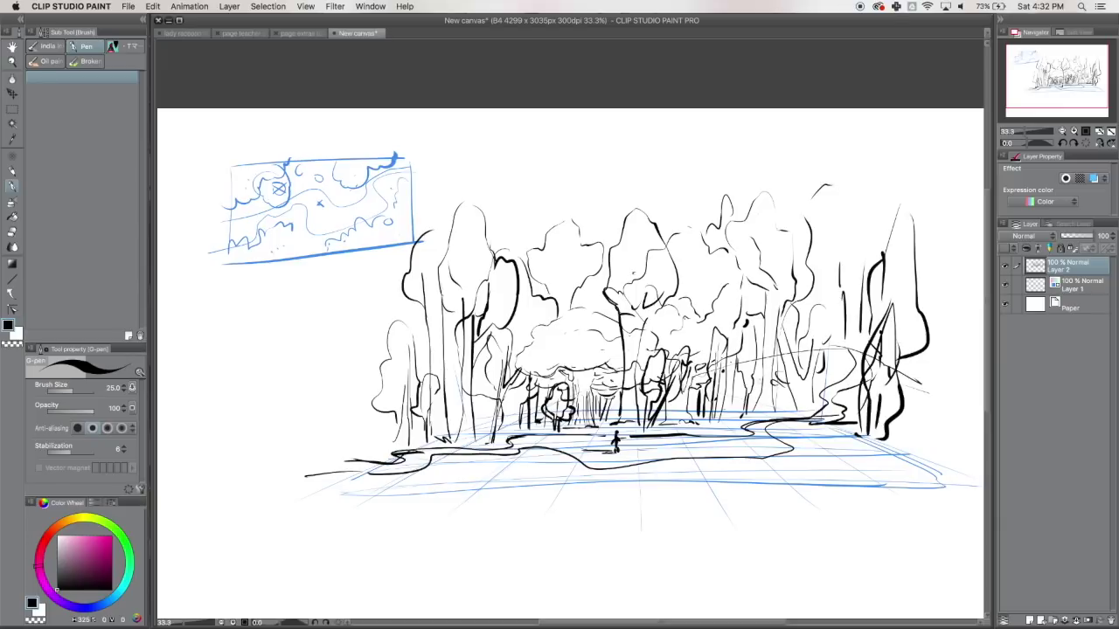
Step: Draw low bushes and grass tufts along the far edge of the path on both sides of the figure
drag(648, 430, 693, 424)
drag(692, 427, 739, 424)
mouse_move(740, 427)
mouse_down()
mouse_move(749, 432)
mouse_move(725, 423)
mouse_up()
mouse_move(703, 409)
mouse_down()
mouse_move(702, 421)
mouse_move(725, 432)
mouse_up()
drag(729, 418, 768, 414)
drag(575, 426, 589, 423)
drag(589, 416, 619, 427)
drag(542, 424, 531, 430)
drag(527, 423, 493, 440)
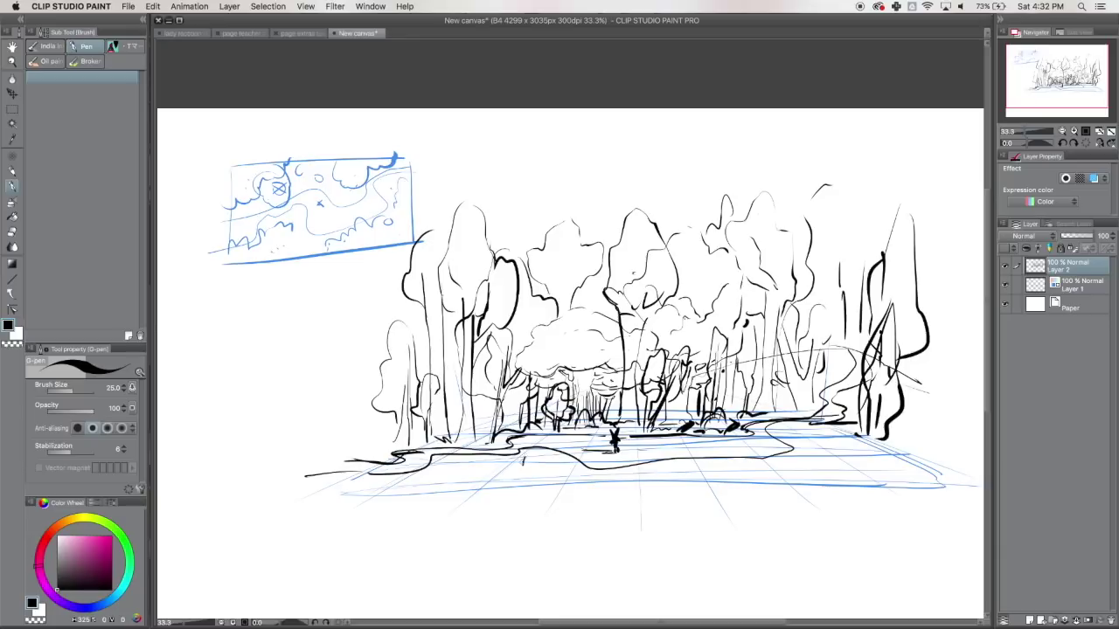
Step: Add short vertical bank strokes below the left half of the path's near edge
mouse_move(503, 462)
mouse_down()
mouse_move(503, 481)
mouse_move(452, 451)
mouse_up()
mouse_move(583, 493)
mouse_down()
mouse_move(586, 452)
mouse_move(534, 479)
mouse_up()
drag(547, 465, 549, 474)
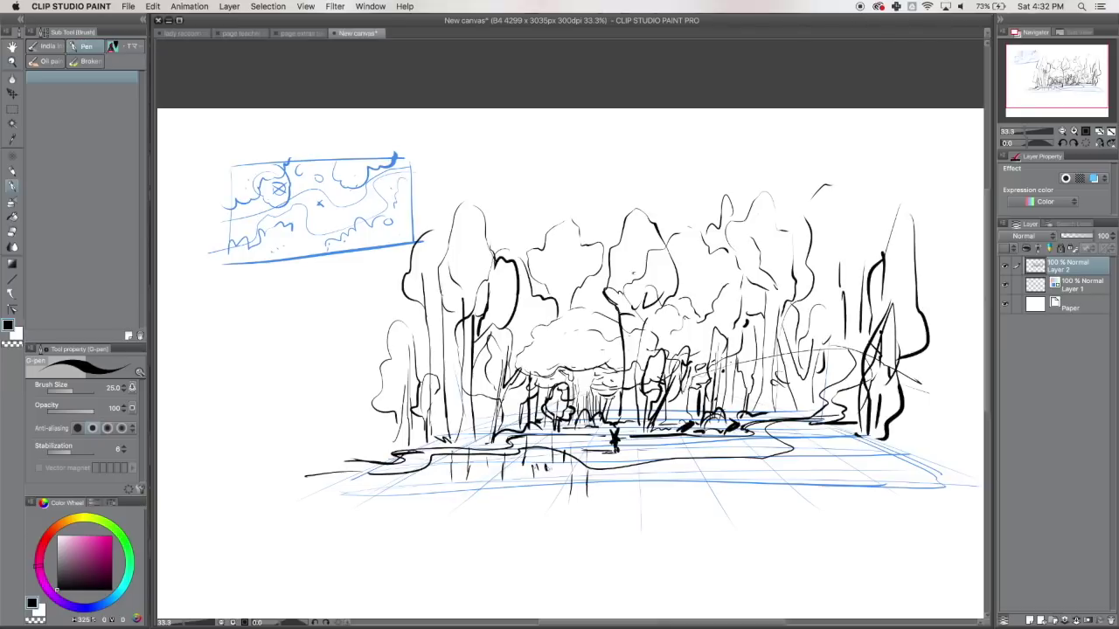
drag(405, 479, 380, 420)
drag(400, 476, 400, 455)
Step: Continue the vertical bank strokes below the right half of the path's near edge, up to its right bend
drag(659, 477, 669, 440)
drag(732, 472, 730, 437)
drag(769, 473, 767, 408)
drag(718, 475, 713, 455)
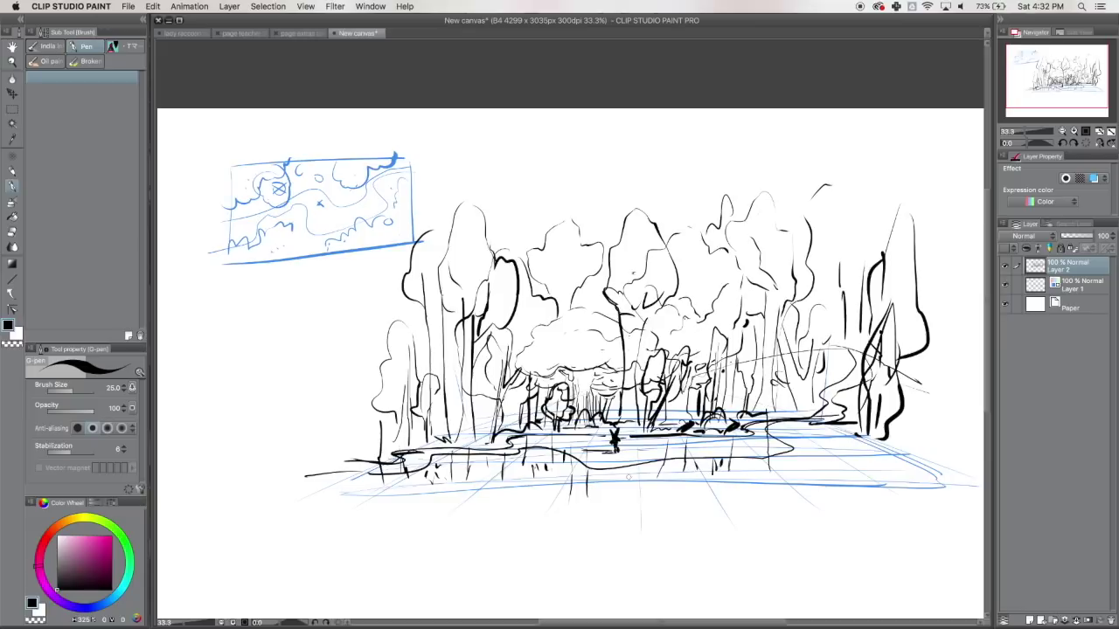
drag(780, 460, 782, 470)
drag(790, 467, 807, 461)
Step: Sketch flat ground contours and a diagonal line in the foreground below the path
drag(492, 458, 582, 496)
mouse_move(476, 449)
mouse_down()
mouse_move(518, 469)
mouse_move(544, 505)
mouse_move(671, 492)
mouse_up()
drag(611, 513, 671, 505)
mouse_move(444, 480)
mouse_down()
mouse_move(511, 491)
mouse_move(519, 504)
mouse_up()
drag(666, 491, 699, 509)
drag(612, 492, 666, 486)
Step: Draw heavy dark vertical strokes at the right end of the path, beneath the tall foreground trees
drag(802, 418, 799, 482)
drag(815, 418, 809, 446)
drag(794, 383, 792, 436)
drag(850, 416, 830, 454)
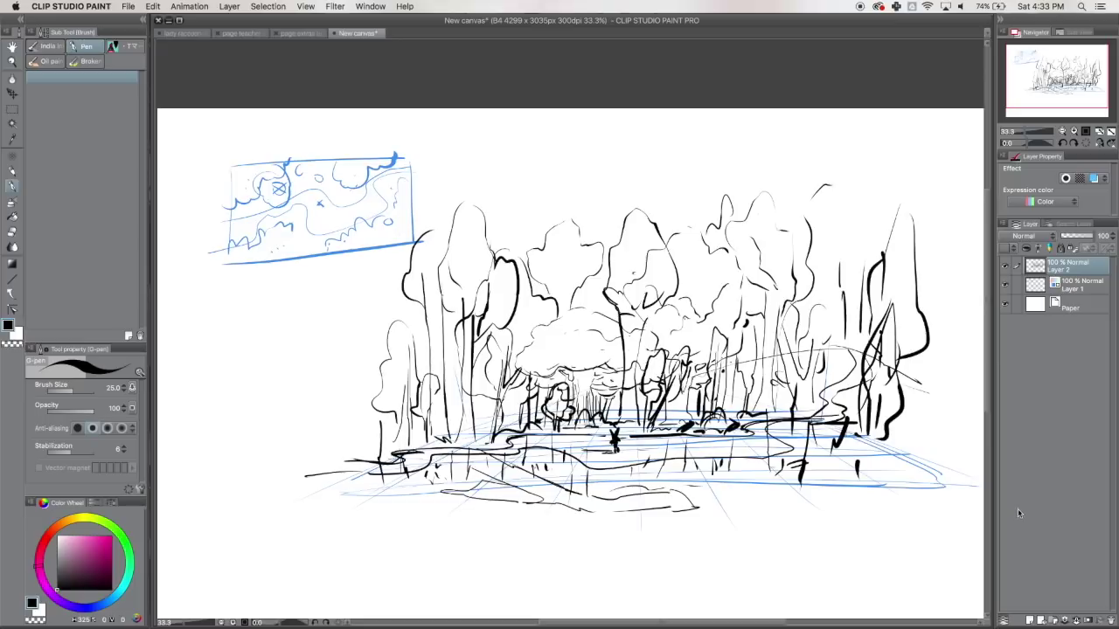
Step: Add a new layer between the black line sketch and the blue grid layer
click(1079, 289)
click(1030, 619)
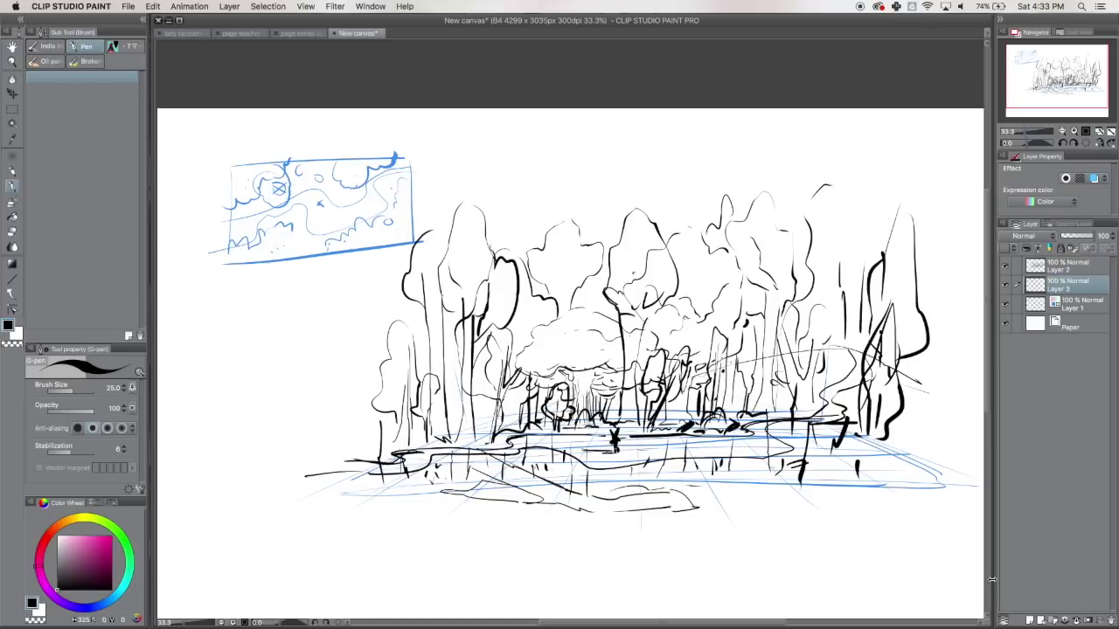
mouse_move(76, 555)
mouse_down()
mouse_move(86, 575)
mouse_move(75, 550)
mouse_move(94, 528)
mouse_up()
click(68, 518)
click(88, 541)
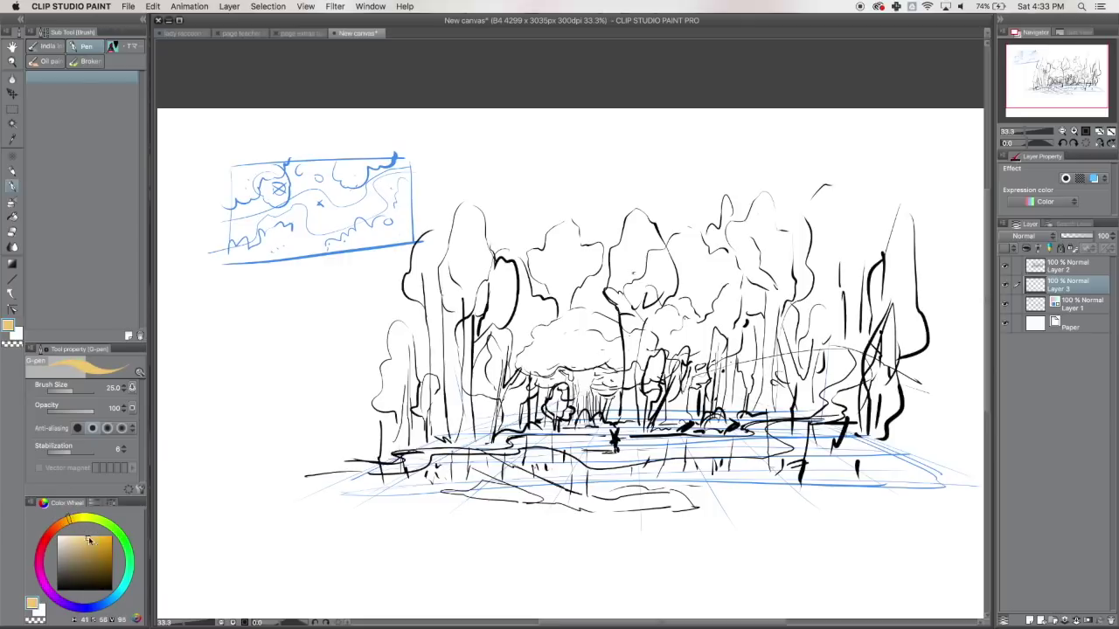
mouse_move(67, 526)
mouse_down()
mouse_move(50, 530)
mouse_move(59, 524)
mouse_up()
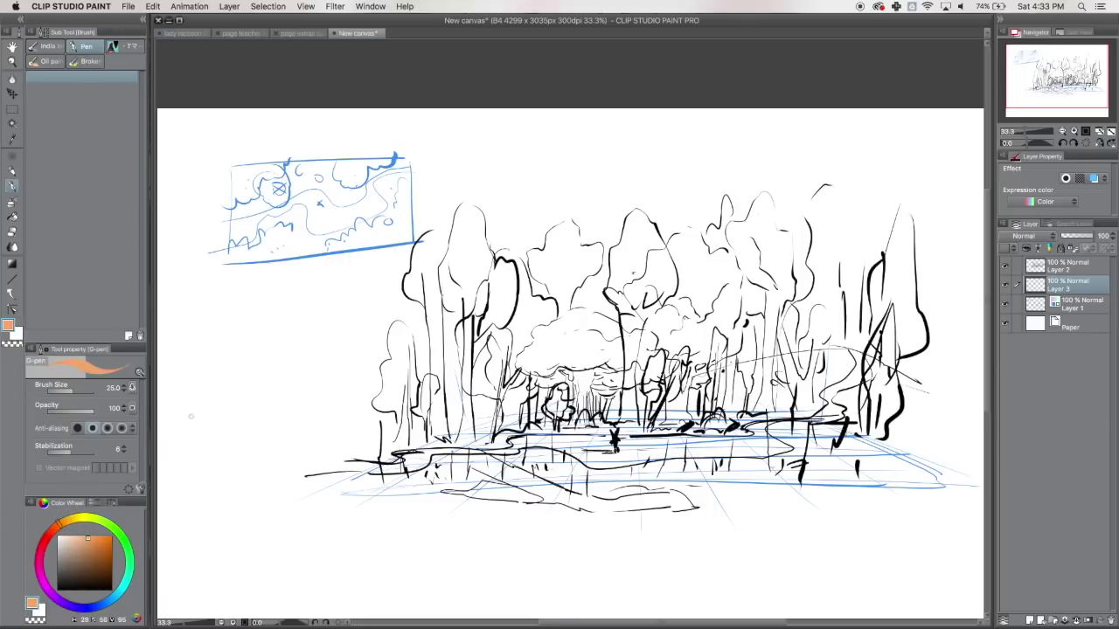
mouse_move(605, 447)
mouse_down()
mouse_move(675, 439)
mouse_move(612, 458)
mouse_move(664, 450)
mouse_up()
key(m)
key(super+z)
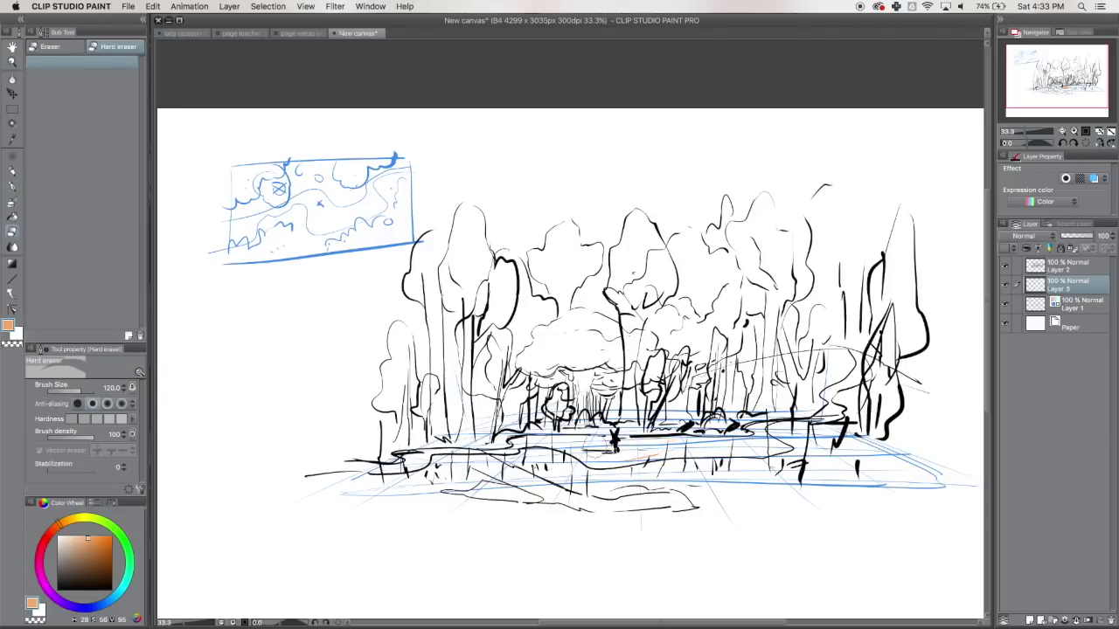
Step: Select a rectangle around the forest scene, fill it with pale yellow-green, and clear the selection
drag(348, 208, 905, 470)
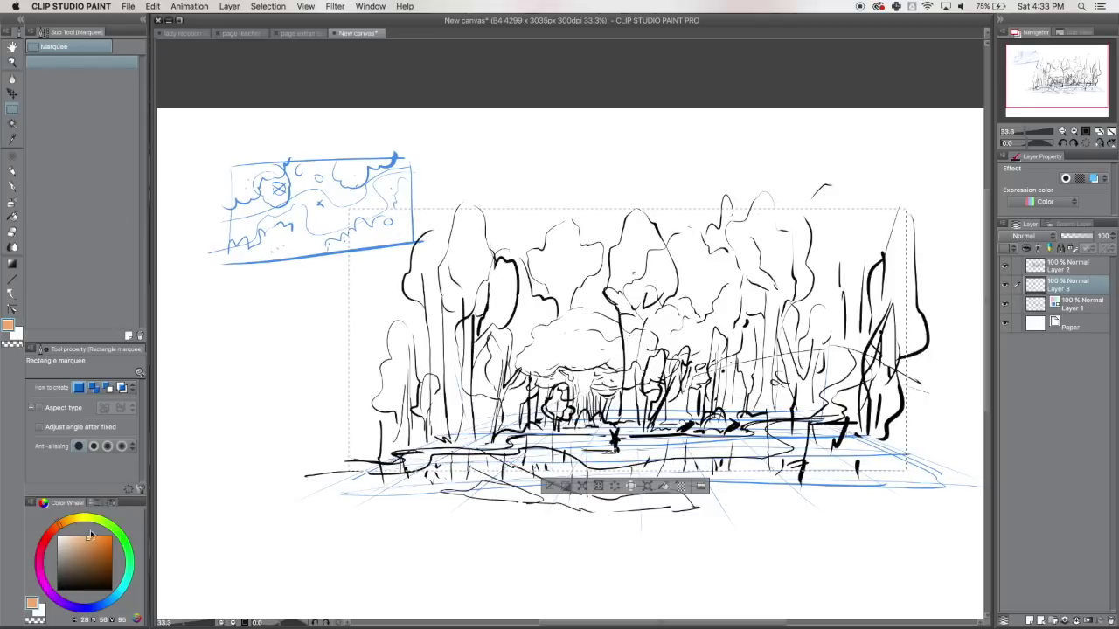
click(86, 519)
click(72, 541)
click(13, 217)
click(411, 336)
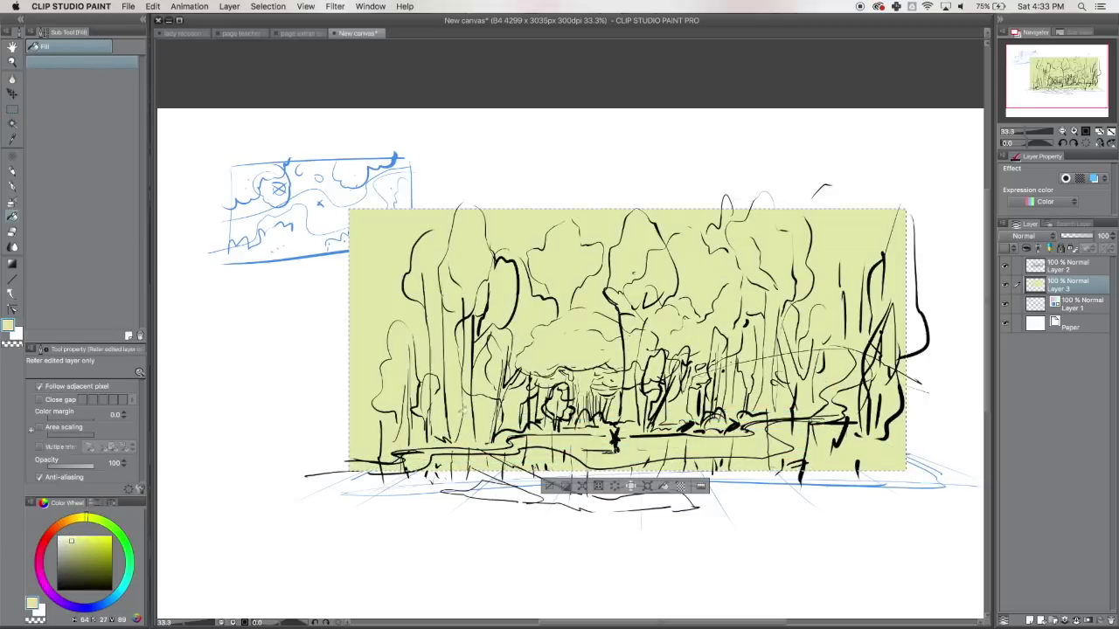
key(super+d)
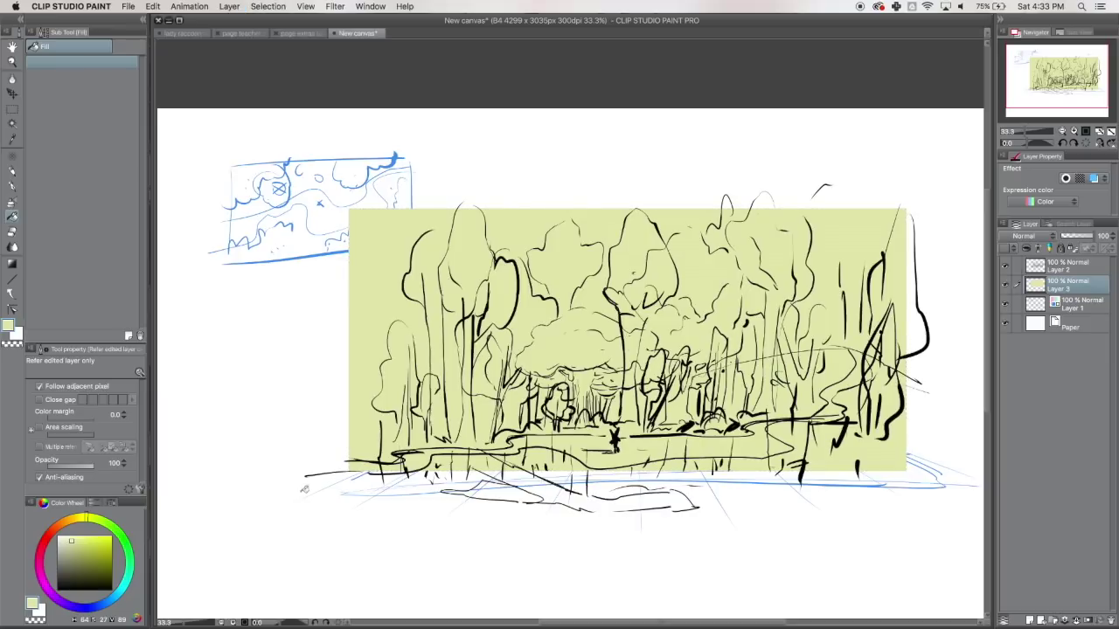
Step: Refill the background rectangle with dusty purple, HSV 337/21/53
drag(81, 519, 41, 556)
click(77, 560)
click(511, 313)
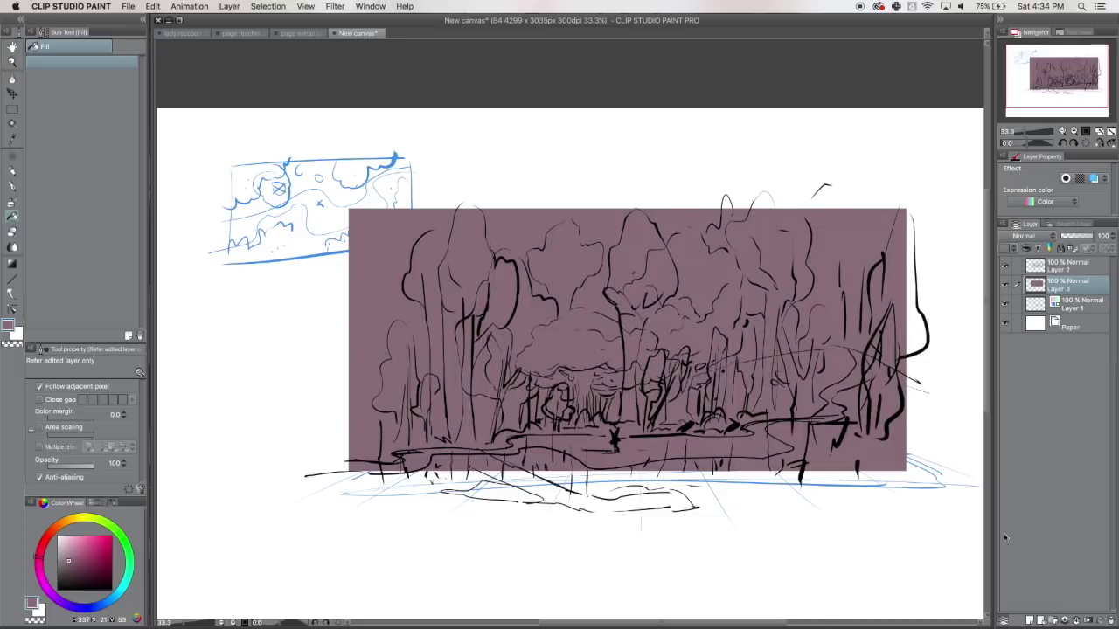
Step: Add a new layer above the background fill and set the soft airbrush to olive green
click(1030, 619)
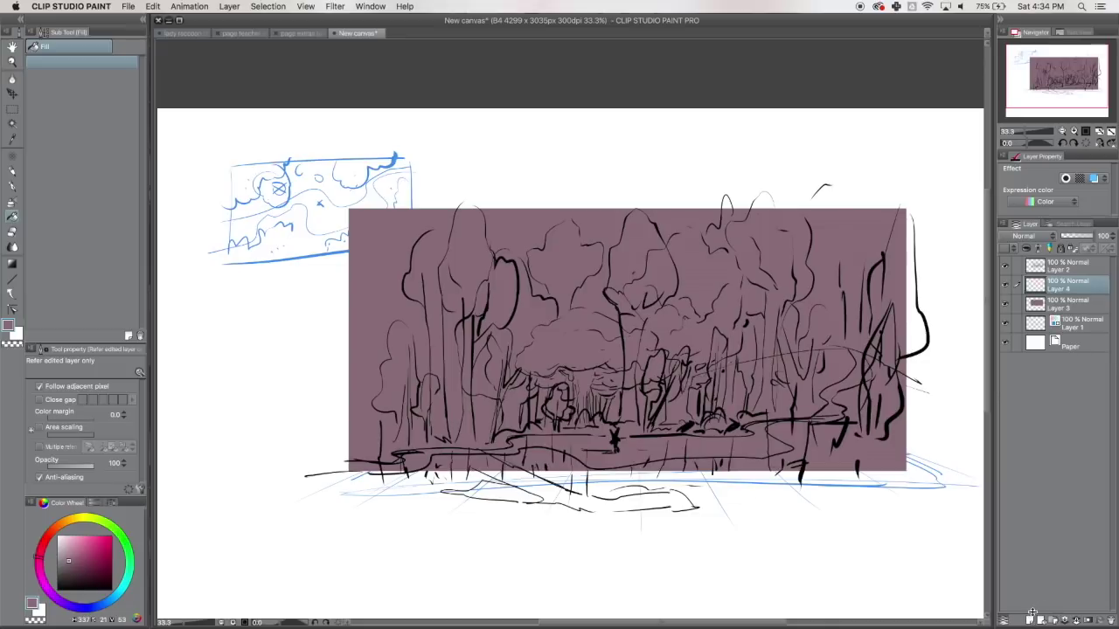
click(17, 201)
mouse_move(99, 526)
mouse_down()
mouse_move(78, 552)
mouse_move(81, 520)
mouse_up()
click(77, 555)
Step: Airbrush olive green foliage over the left-hand, central and right-hand tree canopies, leaving purple gaps between them
mouse_move(540, 374)
mouse_down()
mouse_move(555, 345)
mouse_move(542, 367)
mouse_move(603, 345)
mouse_move(585, 376)
mouse_move(568, 337)
mouse_up()
mouse_move(463, 223)
mouse_down()
mouse_move(461, 271)
mouse_move(477, 280)
mouse_move(480, 323)
mouse_up()
drag(423, 262, 439, 254)
mouse_move(402, 339)
mouse_down()
mouse_move(388, 409)
mouse_move(417, 432)
mouse_up()
mouse_move(479, 372)
mouse_down()
mouse_move(500, 351)
mouse_move(489, 354)
mouse_up()
mouse_move(774, 210)
mouse_down()
mouse_move(752, 263)
mouse_move(786, 298)
mouse_move(774, 319)
mouse_up()
mouse_move(680, 360)
mouse_down()
mouse_move(668, 405)
mouse_move(649, 384)
mouse_up()
drag(561, 400, 552, 417)
drag(528, 394, 512, 402)
mouse_move(587, 295)
mouse_down()
mouse_move(591, 306)
mouse_move(511, 245)
mouse_up()
drag(394, 289, 363, 406)
drag(699, 315, 712, 337)
mouse_move(730, 293)
mouse_down()
mouse_move(808, 346)
mouse_move(883, 358)
mouse_move(778, 359)
mouse_move(839, 406)
mouse_up()
Step: Airbrush grey-brown, HSV 49/27/53, across the ground and around the lower trunks
click(73, 561)
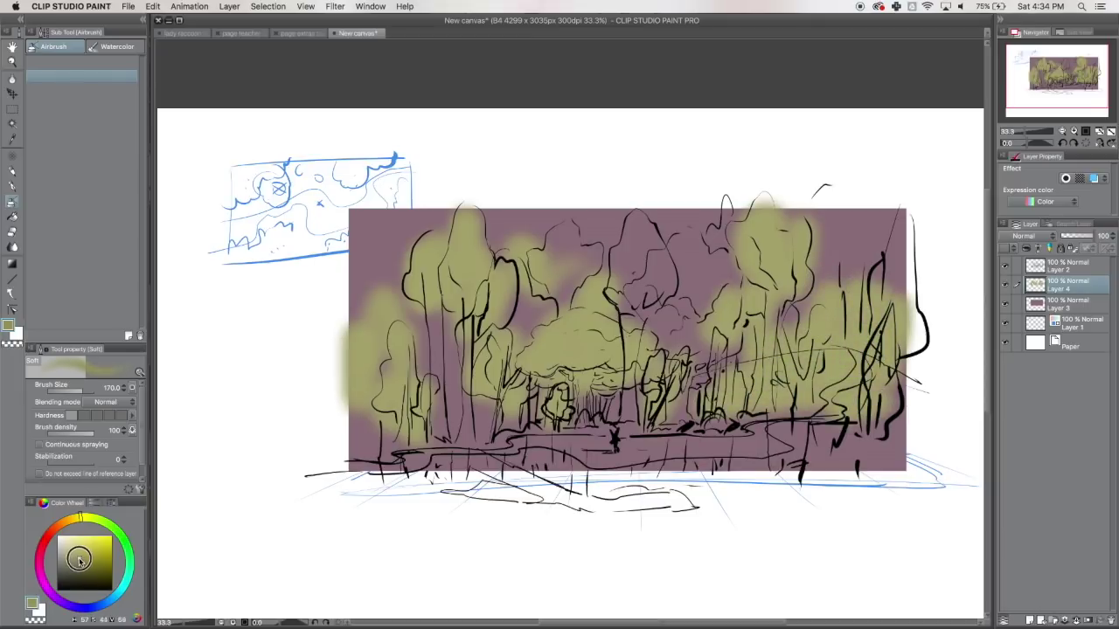
click(76, 518)
mouse_move(712, 393)
mouse_down()
mouse_move(793, 379)
mouse_move(909, 411)
mouse_move(664, 397)
mouse_move(489, 411)
mouse_move(359, 437)
mouse_move(489, 476)
mouse_move(752, 472)
mouse_move(882, 455)
mouse_move(577, 494)
mouse_move(489, 489)
mouse_move(769, 498)
mouse_move(916, 486)
mouse_move(939, 441)
mouse_up()
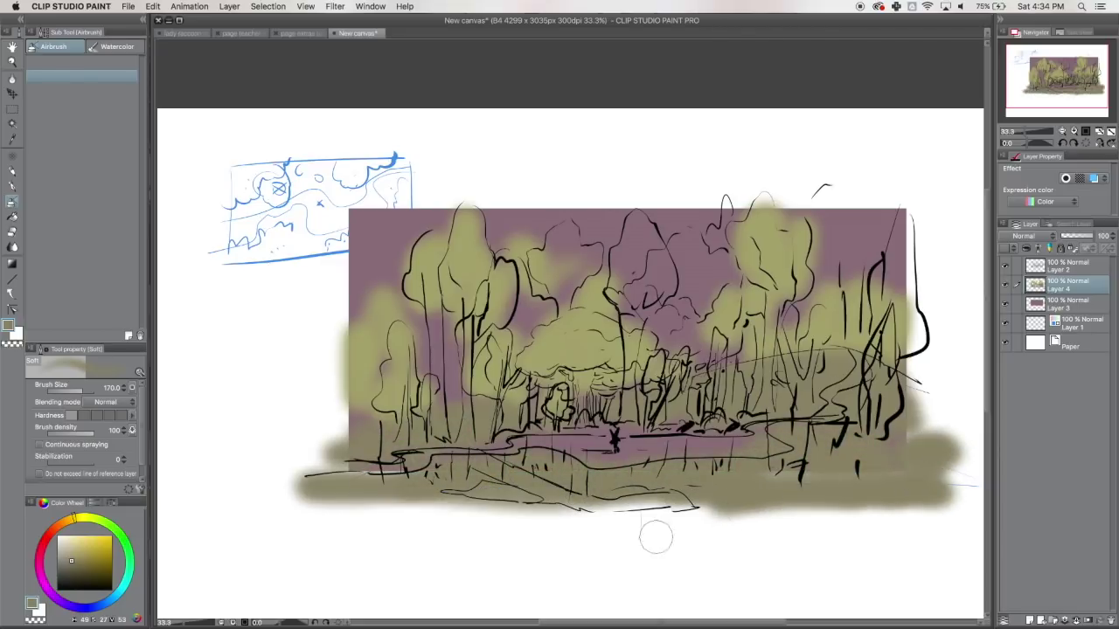
Step: Airbrush the winding path in a lighter tan than the surrounding ground
click(70, 550)
mouse_move(411, 472)
mouse_down()
mouse_move(359, 465)
mouse_move(652, 450)
mouse_move(560, 450)
mouse_up()
mouse_move(656, 441)
mouse_down()
mouse_move(752, 441)
mouse_move(813, 411)
mouse_up()
mouse_move(568, 448)
mouse_down()
mouse_move(553, 448)
mouse_move(739, 447)
mouse_up()
click(77, 563)
drag(77, 562, 75, 553)
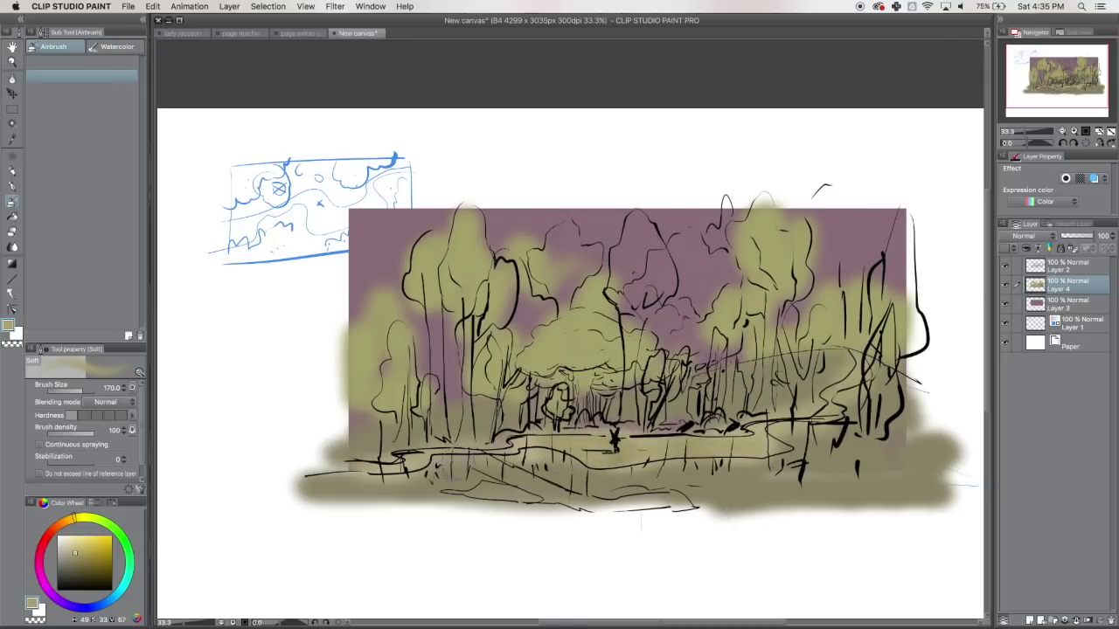
key(w)
click(381, 297)
key(super+d)
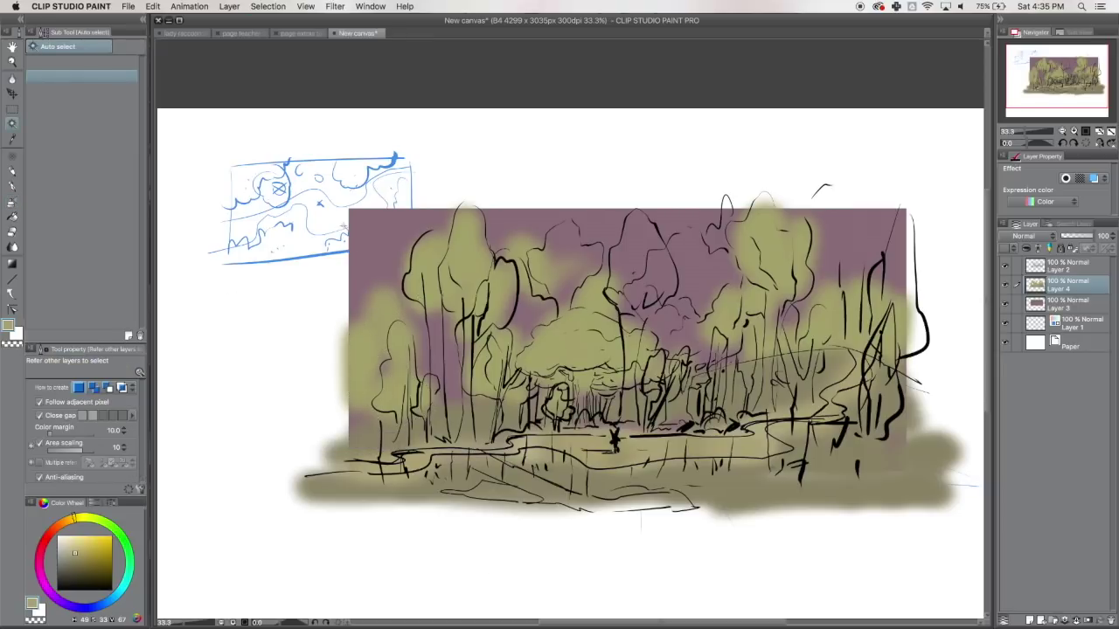
drag(52, 522, 47, 531)
click(72, 546)
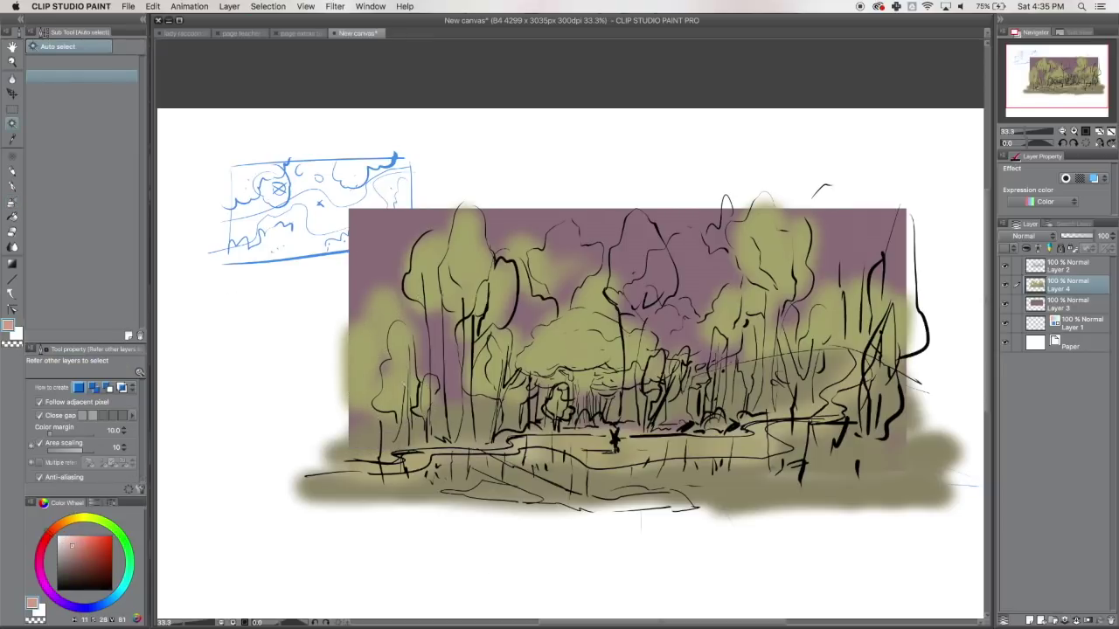
click(12, 186)
drag(435, 317, 438, 377)
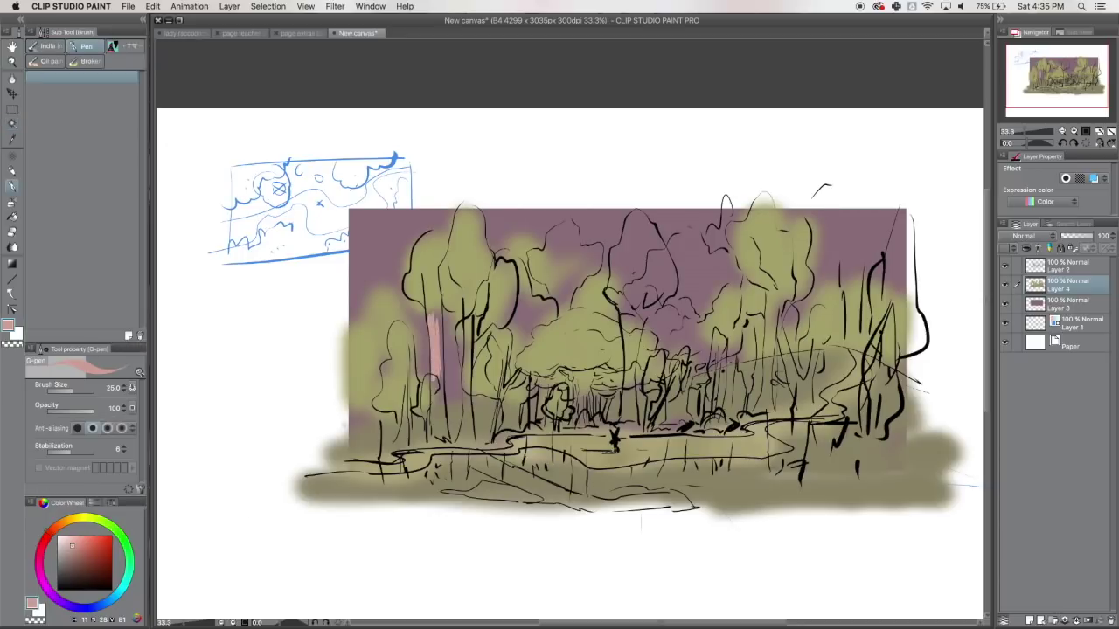
key(super+z)
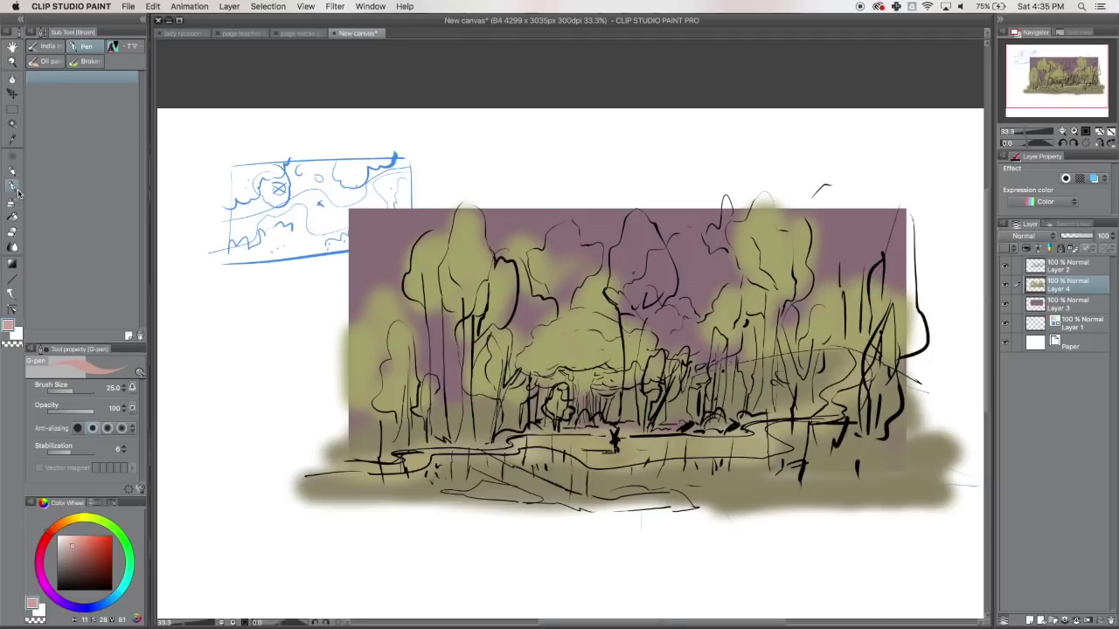
Step: Sample the canopy colour, shift it to a brighter yellow-green, and airbrush it over the left and central trees
click(12, 138)
click(477, 274)
drag(82, 522, 91, 519)
click(87, 549)
click(13, 200)
mouse_move(474, 262)
mouse_down()
mouse_move(433, 278)
mouse_move(398, 385)
mouse_move(430, 320)
mouse_move(489, 281)
mouse_move(503, 348)
mouse_move(563, 263)
mouse_move(596, 293)
mouse_move(642, 229)
mouse_move(647, 336)
mouse_move(696, 257)
mouse_move(663, 310)
mouse_up()
Step: Airbrush the large tree right of centre in orange, HSV 35/64/82
click(72, 543)
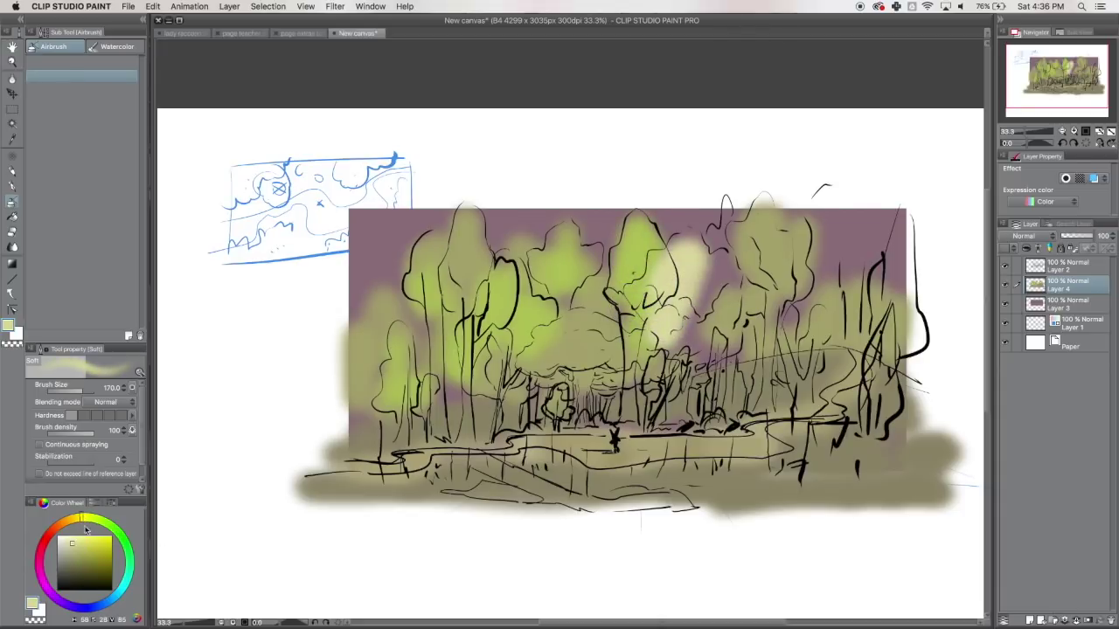
drag(75, 518, 63, 522)
click(92, 545)
mouse_move(675, 284)
mouse_down()
mouse_move(645, 322)
mouse_move(725, 262)
mouse_move(708, 358)
mouse_move(673, 389)
mouse_up()
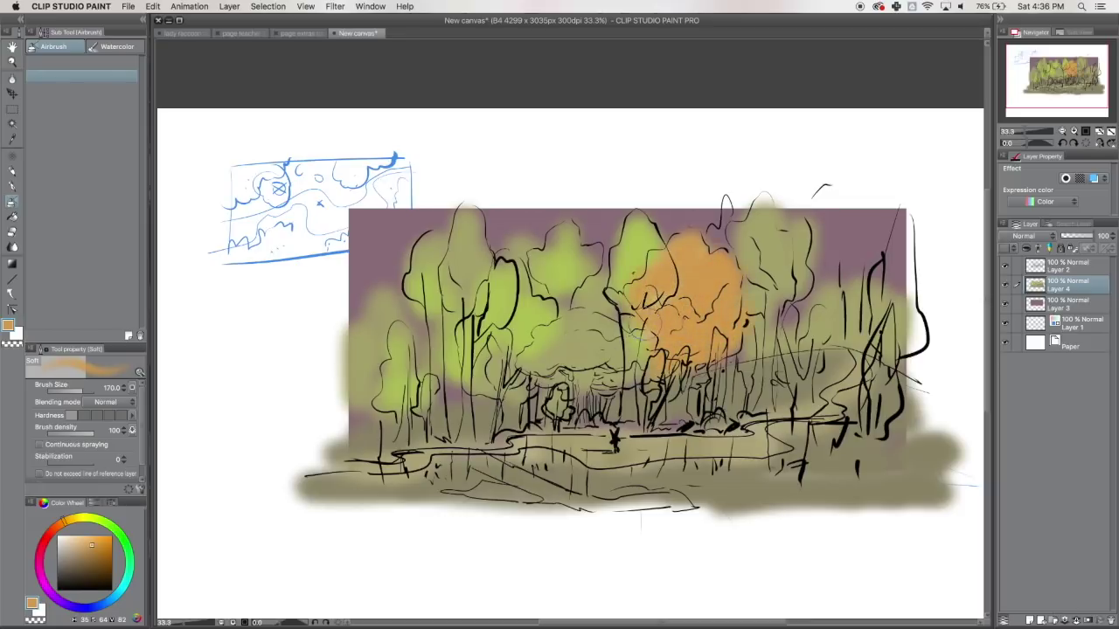
Step: Airbrush light yellow highlights on the wide central tree and the left-hand tree canopies
click(83, 518)
click(85, 539)
mouse_move(542, 350)
mouse_down()
mouse_move(581, 328)
mouse_move(612, 372)
mouse_move(617, 363)
mouse_up()
mouse_move(428, 275)
mouse_down()
mouse_move(464, 224)
mouse_move(485, 229)
mouse_move(498, 290)
mouse_up()
Step: Airbrush golden orange, HSV 38/71/100, onto the treetops across the scene and the small bushy tree left of the figure
click(68, 519)
click(96, 535)
drag(472, 214, 459, 244)
drag(399, 327, 398, 343)
drag(570, 231, 559, 260)
drag(640, 220, 642, 226)
mouse_move(587, 315)
mouse_down()
mouse_move(550, 328)
mouse_move(600, 321)
mouse_up()
mouse_move(761, 208)
mouse_down()
mouse_move(778, 238)
mouse_move(719, 224)
mouse_up()
drag(826, 308, 815, 327)
drag(717, 346, 715, 367)
drag(902, 227, 895, 287)
mouse_move(830, 247)
mouse_down()
mouse_move(825, 279)
mouse_move(879, 262)
mouse_up()
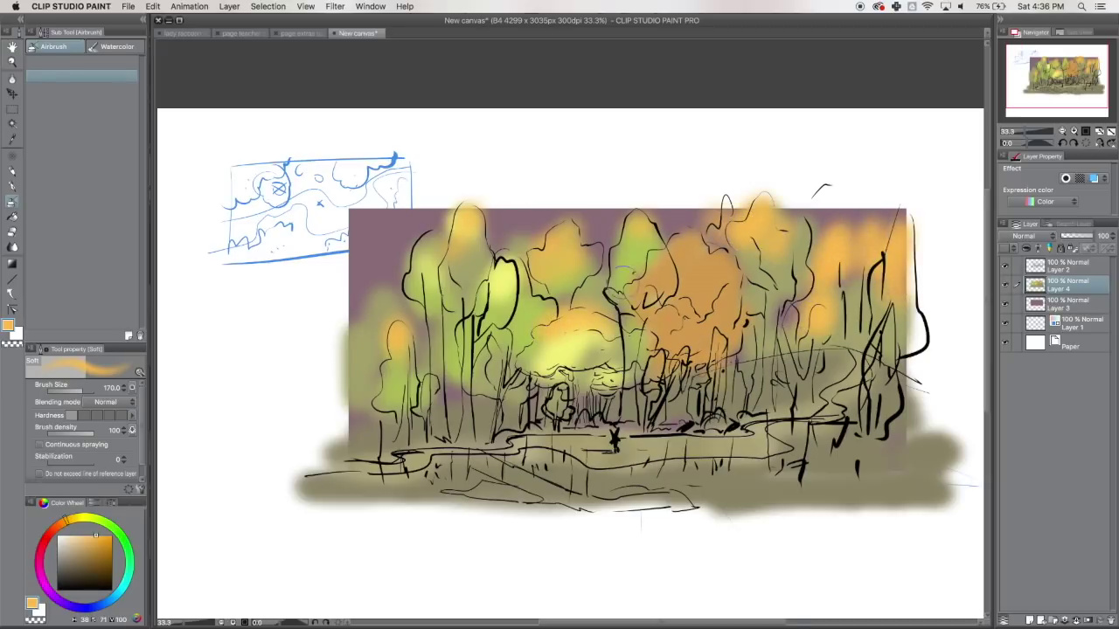
drag(563, 385, 558, 406)
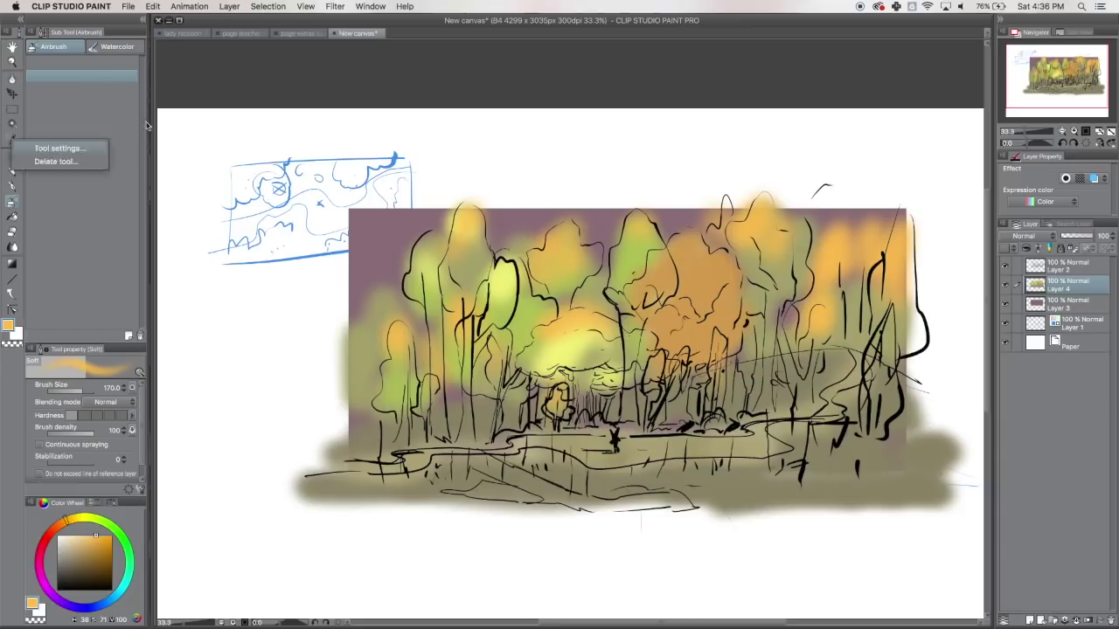
Step: Sample the left canopy's green, mute it to HSV 68/17/57, and airbrush it between the left-hand trunks
click(12, 138)
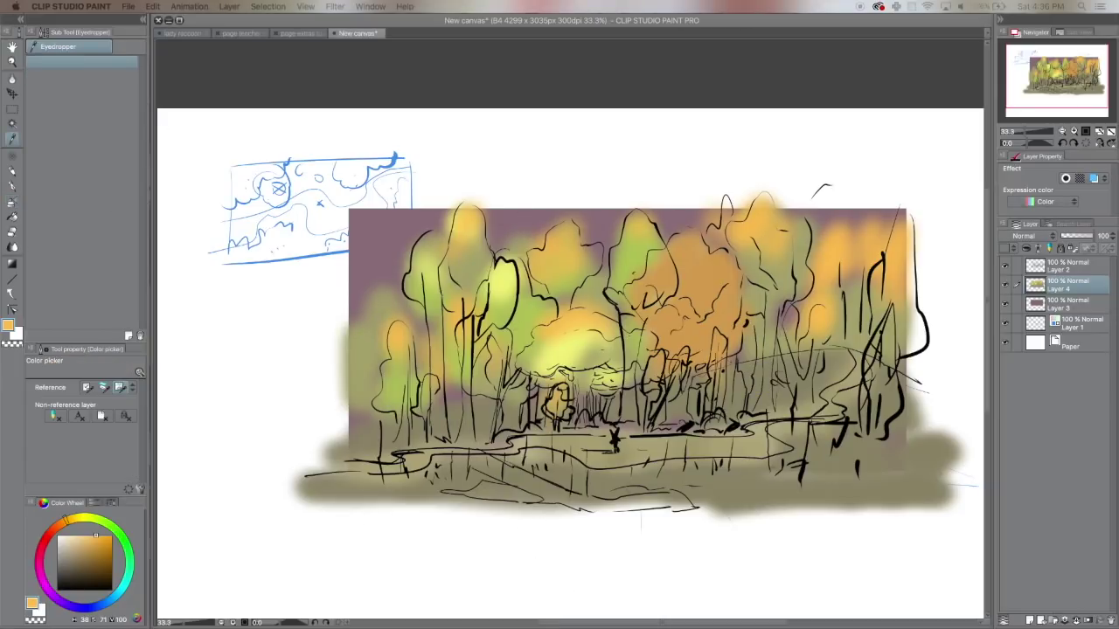
click(426, 273)
click(422, 276)
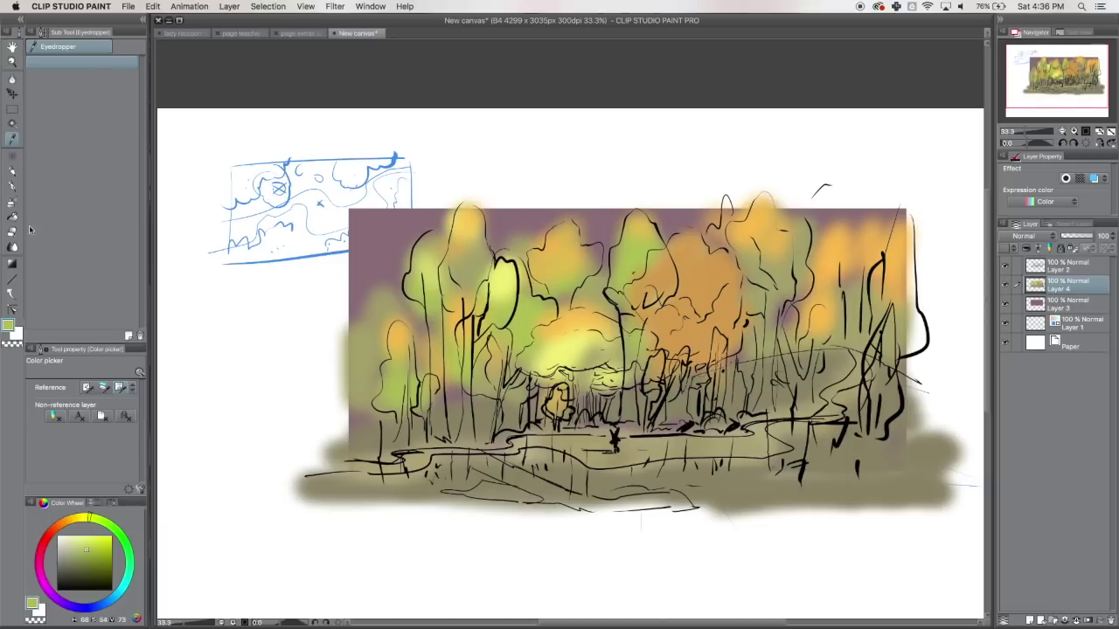
click(12, 186)
key(b)
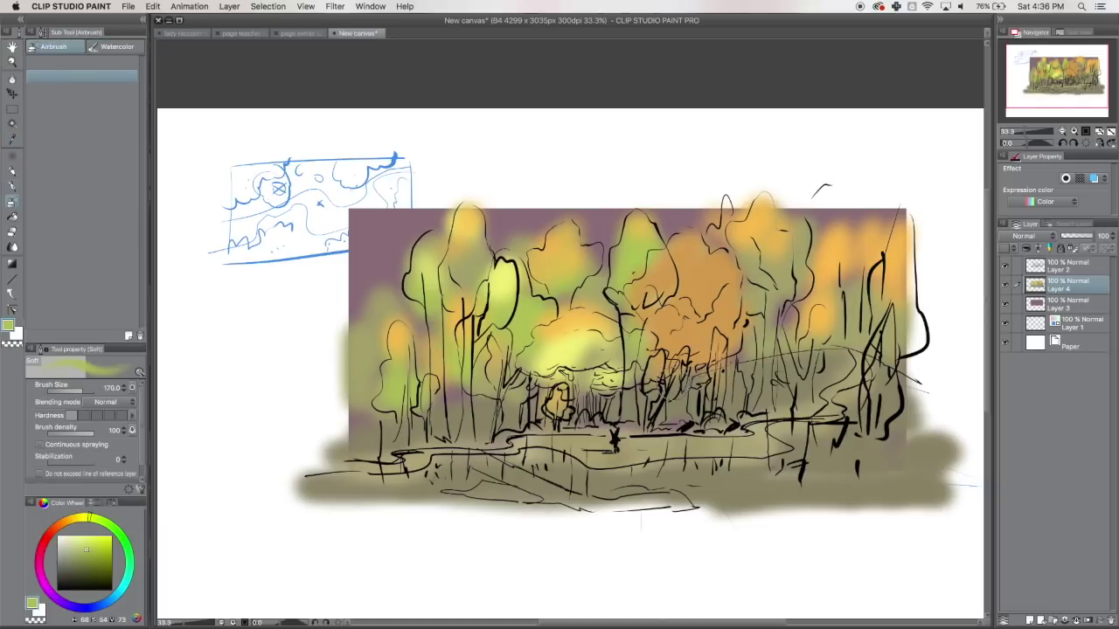
drag(93, 549, 65, 559)
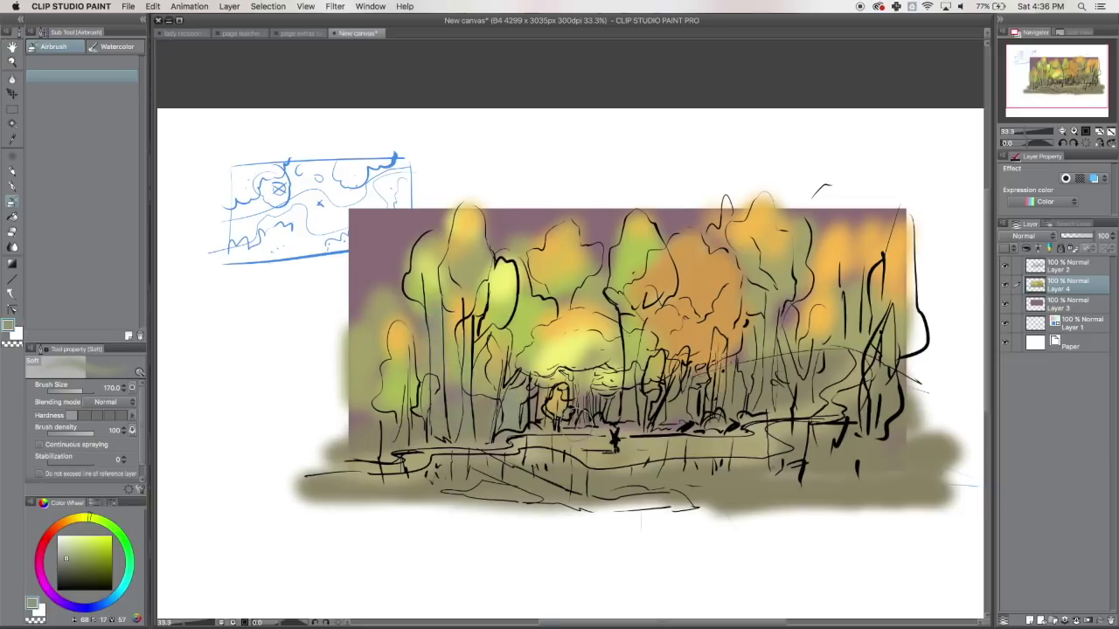
Step: Airbrush muted brown-grey, HSV 18/17/57, between the trunks and along the foreground bank
drag(90, 517, 51, 532)
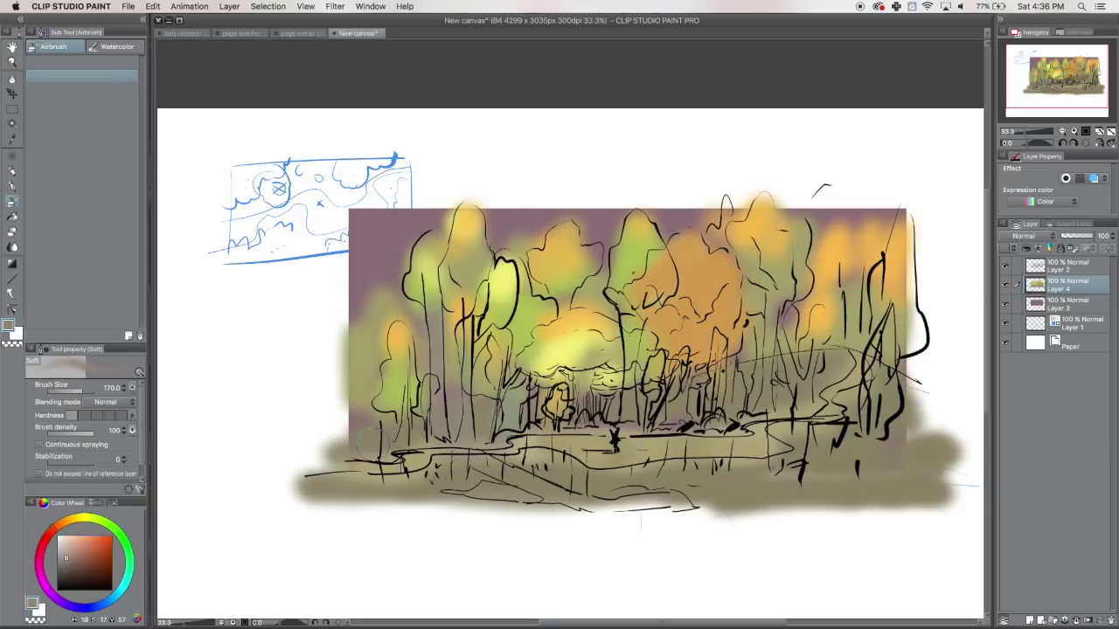
drag(516, 397, 491, 374)
mouse_move(591, 375)
mouse_down()
mouse_move(610, 411)
mouse_move(631, 367)
mouse_up()
mouse_move(745, 393)
mouse_down()
mouse_move(770, 343)
mouse_move(766, 380)
mouse_up()
drag(853, 382, 848, 397)
drag(758, 437, 749, 452)
drag(682, 449, 689, 472)
drag(580, 465, 560, 482)
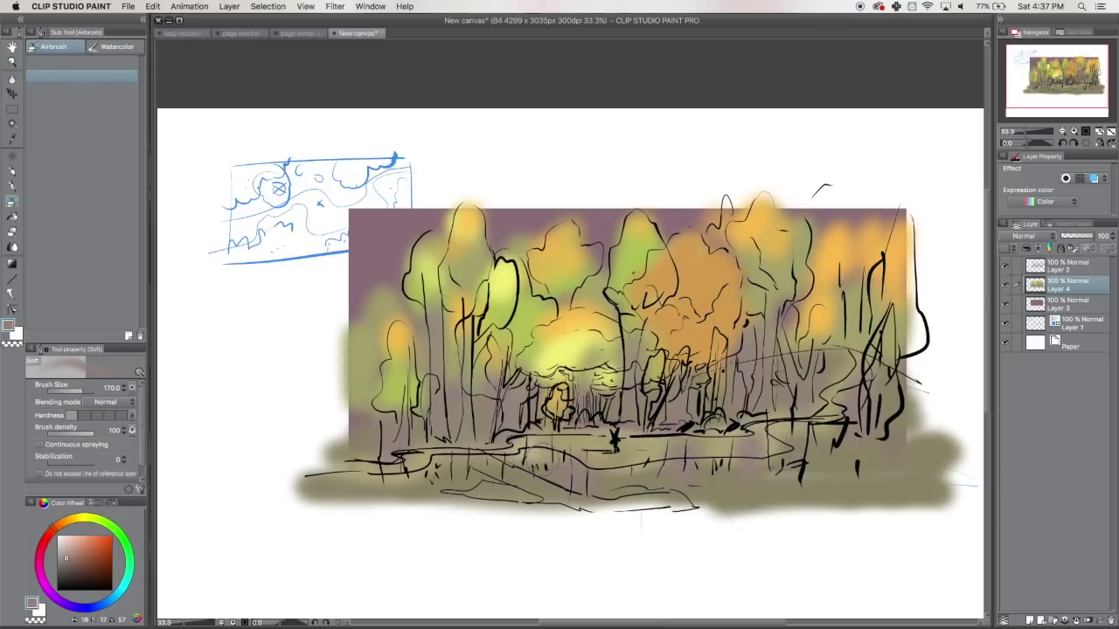
Step: Sample the canopy's light green, HSV 67/52/73, and airbrush it over the foreground ground and along the right-hand bank
click(11, 156)
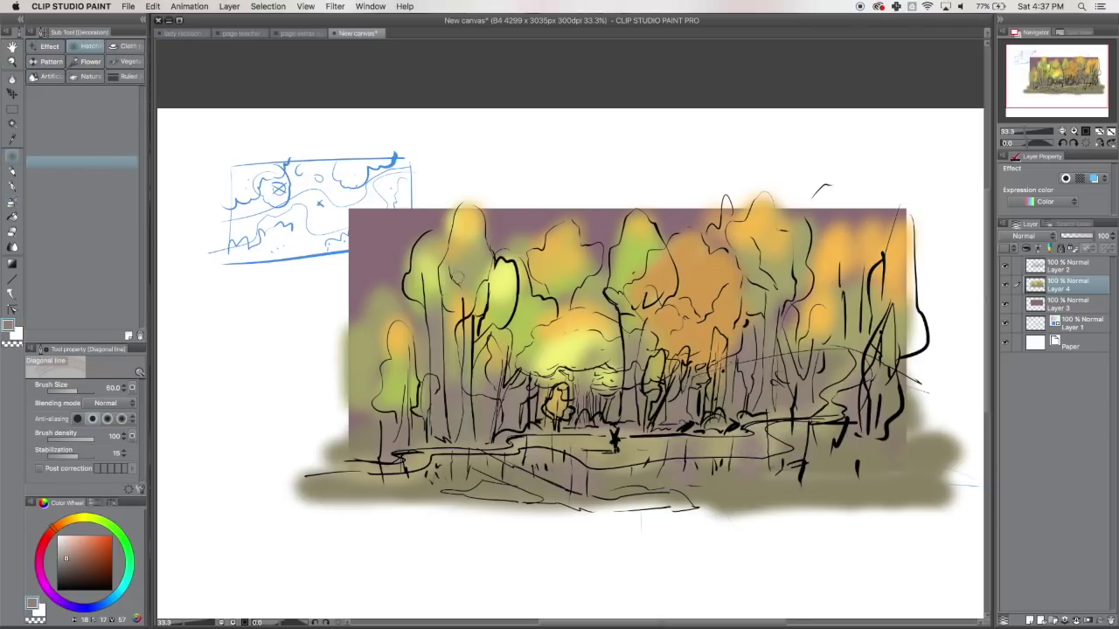
click(11, 139)
click(423, 284)
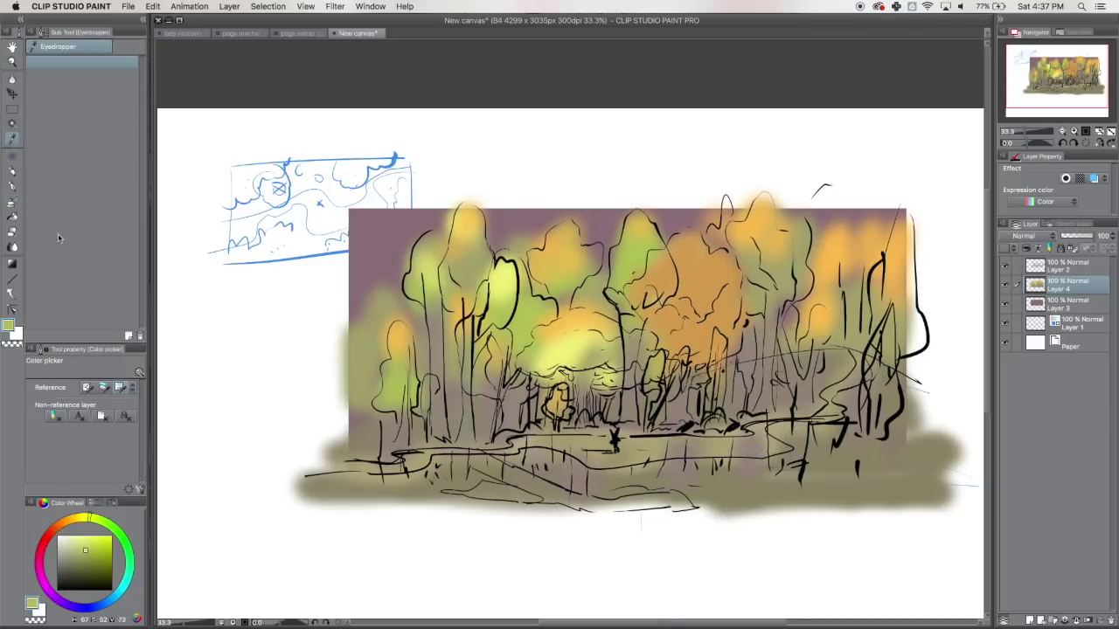
key(p)
click(11, 201)
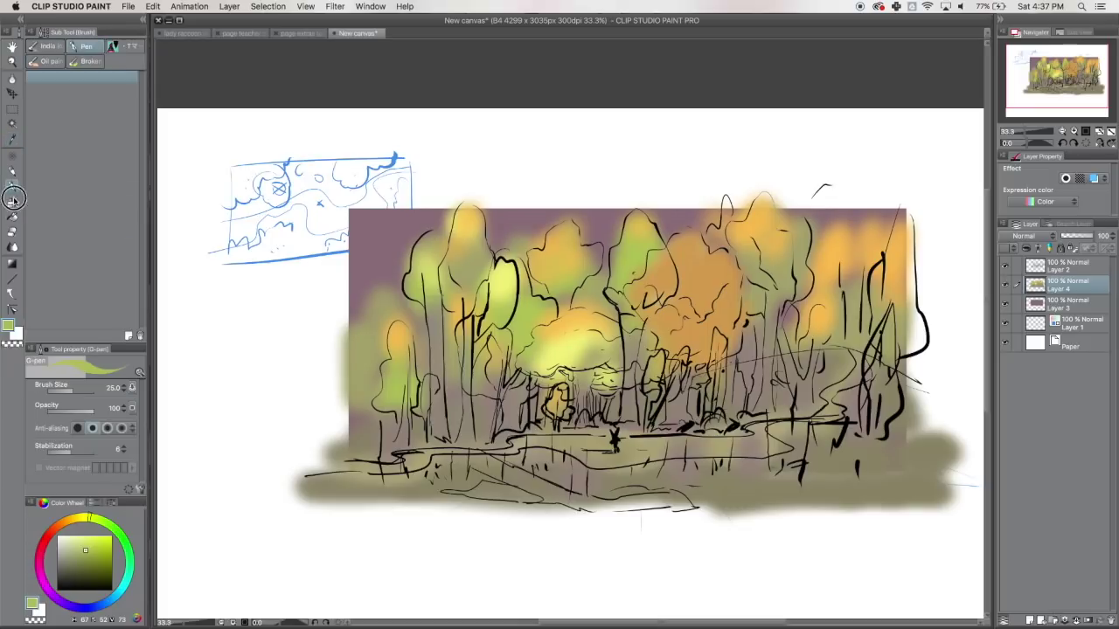
mouse_move(477, 463)
mouse_down()
mouse_move(428, 480)
mouse_move(324, 489)
mouse_up()
drag(463, 481, 541, 469)
mouse_move(493, 435)
mouse_down()
mouse_move(374, 448)
mouse_move(533, 419)
mouse_up()
mouse_move(510, 472)
mouse_down()
mouse_move(577, 471)
mouse_move(629, 489)
mouse_move(752, 472)
mouse_move(865, 433)
mouse_move(764, 472)
mouse_move(900, 428)
mouse_move(813, 359)
mouse_move(761, 376)
mouse_move(743, 402)
mouse_move(835, 408)
mouse_move(887, 394)
mouse_up()
drag(718, 405, 590, 408)
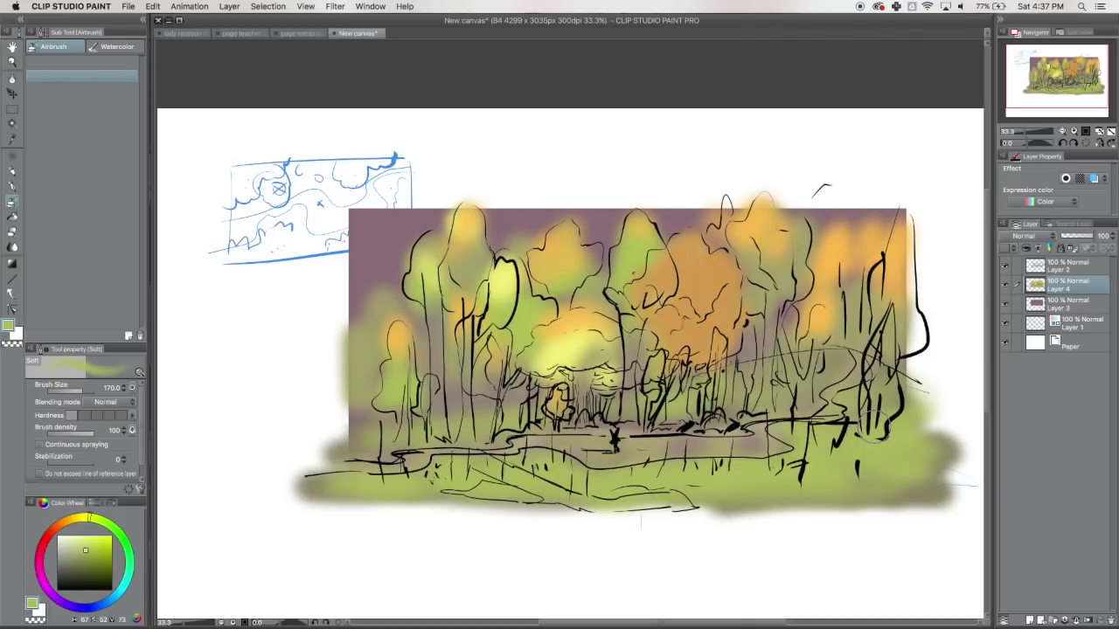
Step: Group Layer 2, Layer 4 and Layer 3 in a new layer folder and collapse it
drag(1051, 75, 1070, 97)
click(1062, 131)
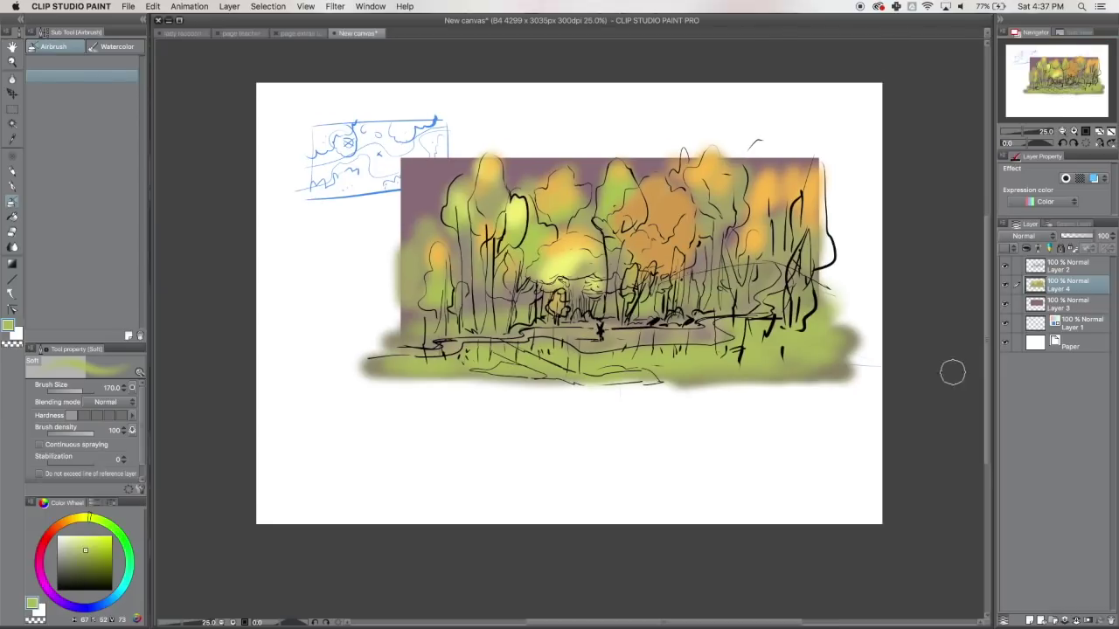
super+click(1068, 266)
super+click(1075, 306)
click(1052, 619)
click(1065, 281)
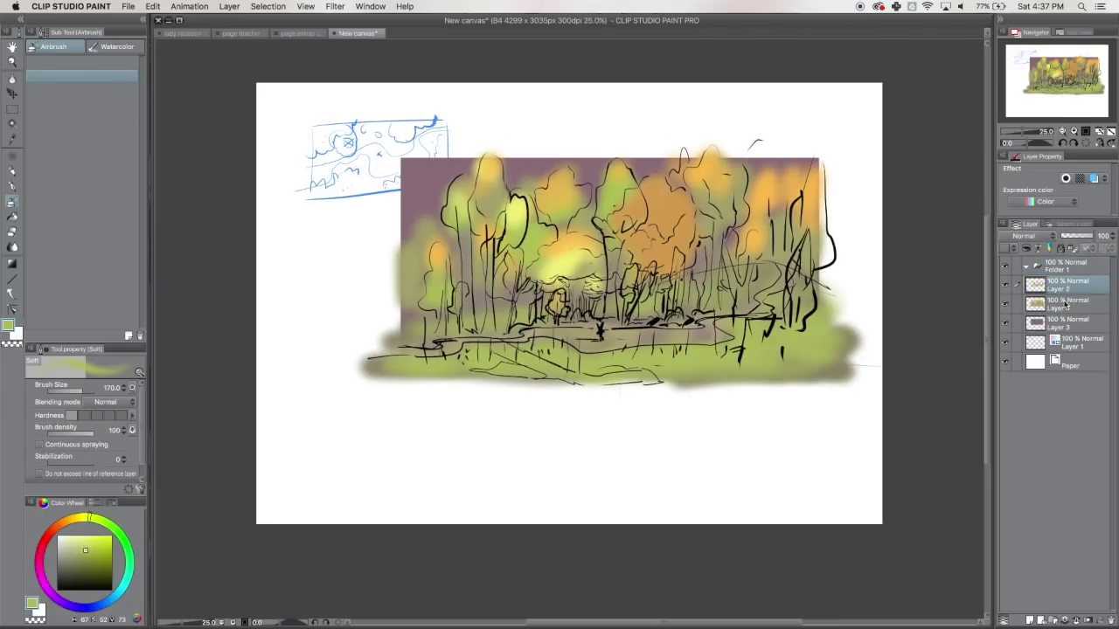
shift+click(1059, 324)
drag(1063, 289, 1068, 272)
click(1026, 266)
key(super+t)
drag(353, 395, 453, 345)
drag(667, 315, 679, 279)
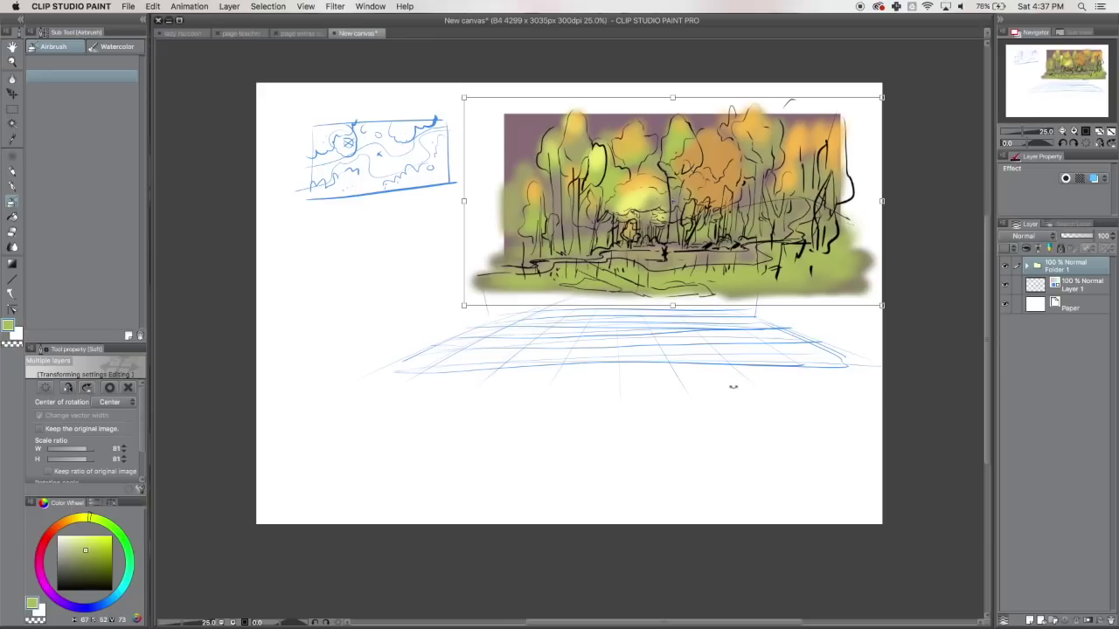
key(Escape)
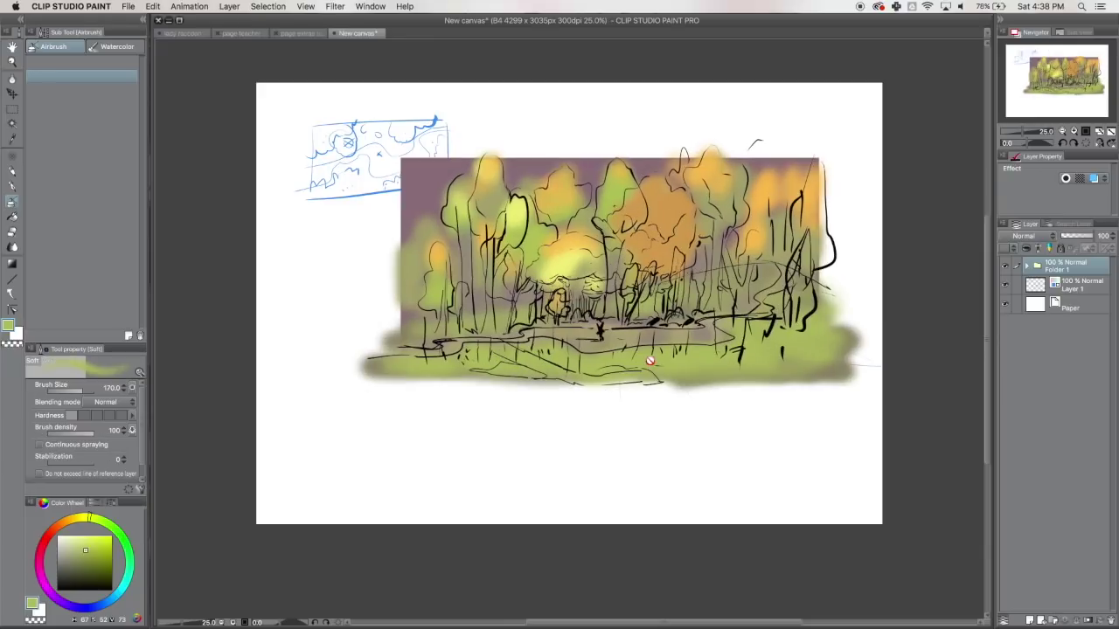
Step: Add Layer 1 to the folder and scale the whole folder to 72%, placing it in the canvas's upper left area
drag(1068, 289, 1077, 274)
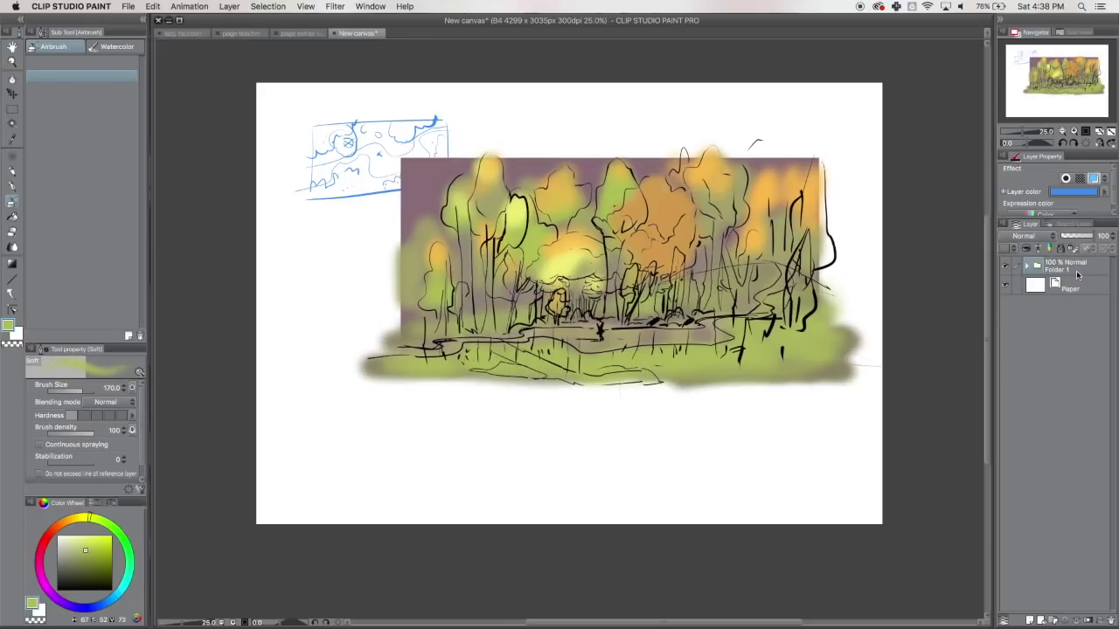
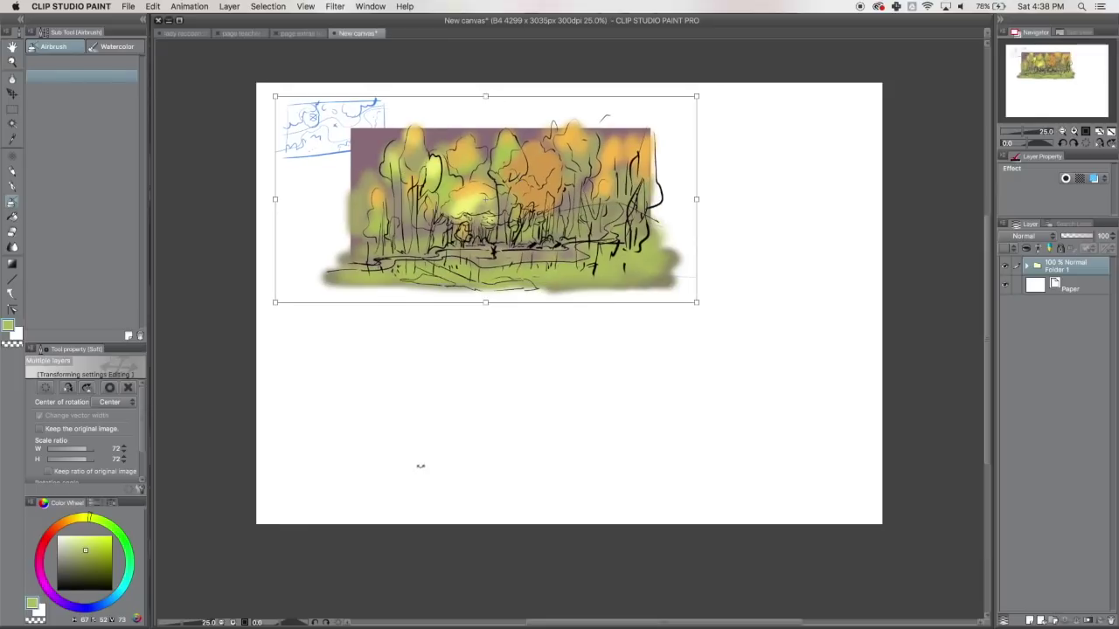
key(Return)
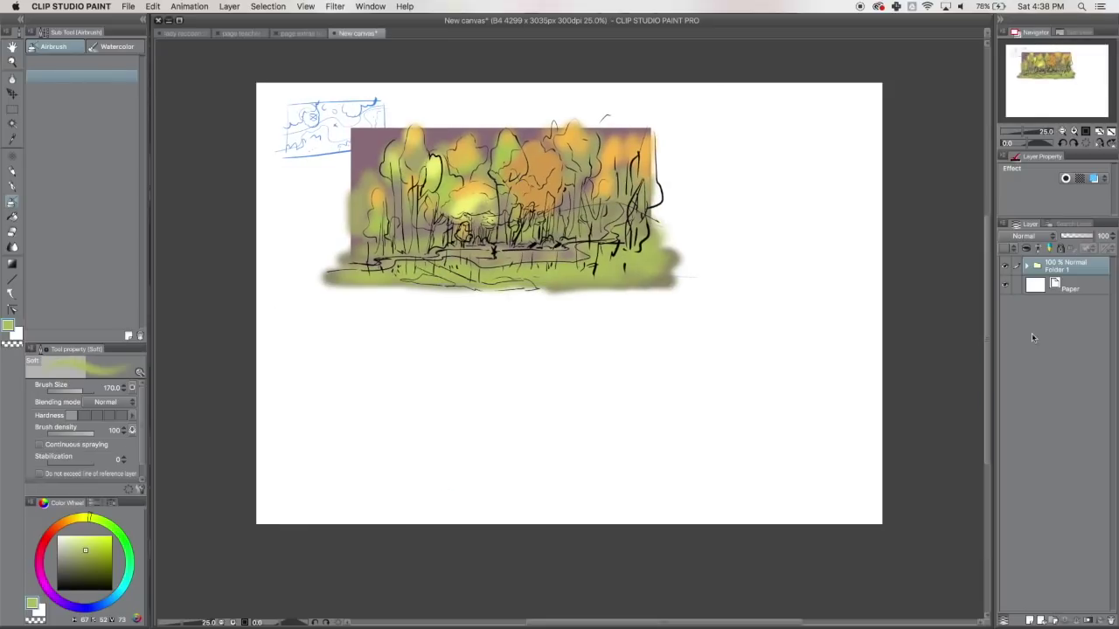
Step: Create a new layer above the folder and sketch a round head with crossed guidelines and tall ears in black beside the painting
click(1066, 288)
click(1032, 615)
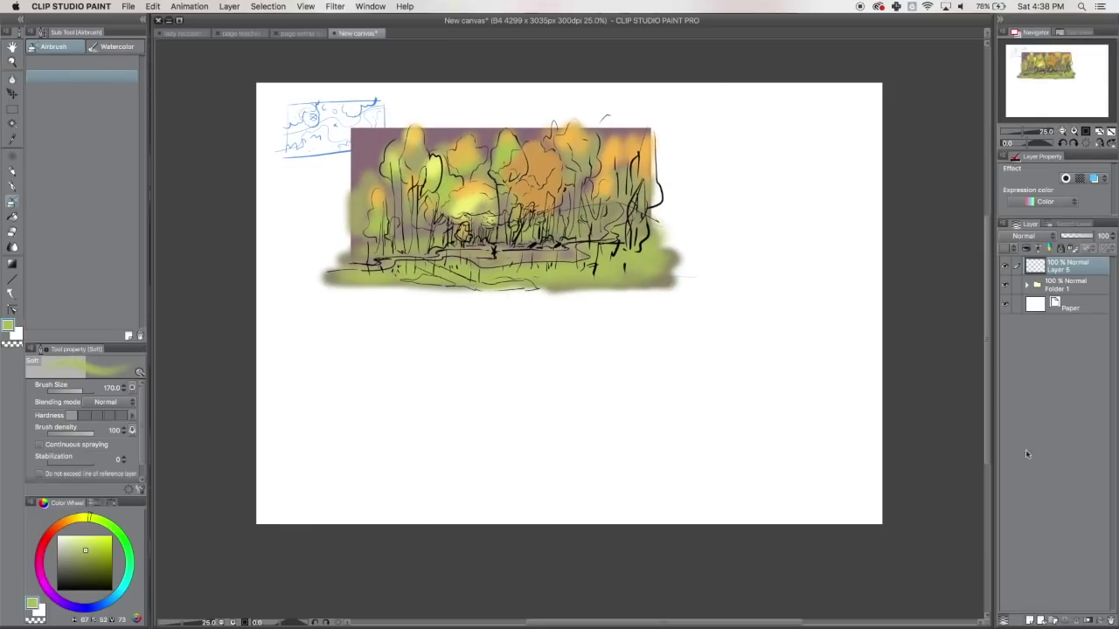
click(1075, 131)
drag(1084, 84, 1089, 67)
click(1074, 131)
key(b)
mouse_move(575, 259)
mouse_down()
mouse_move(599, 268)
mouse_move(563, 310)
mouse_up()
click(58, 589)
drag(598, 261, 560, 302)
drag(585, 246, 584, 313)
drag(547, 301, 603, 295)
drag(581, 255, 557, 300)
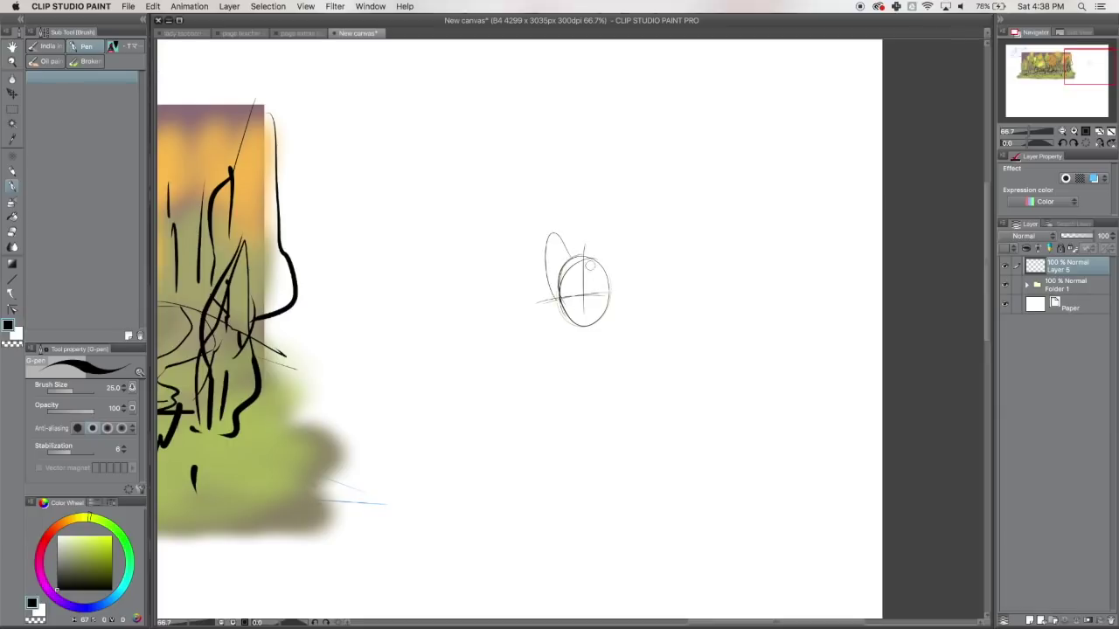
drag(593, 258, 617, 285)
Step: Rework the head with large eyes and a small muzzle, and replace its upright ears with wide ones drooping sideways
click(16, 233)
mouse_move(603, 229)
mouse_down()
mouse_move(554, 252)
mouse_move(612, 302)
mouse_move(564, 326)
mouse_move(605, 323)
mouse_move(564, 334)
mouse_move(582, 348)
mouse_move(573, 301)
mouse_move(603, 325)
mouse_move(583, 328)
mouse_up()
click(12, 186)
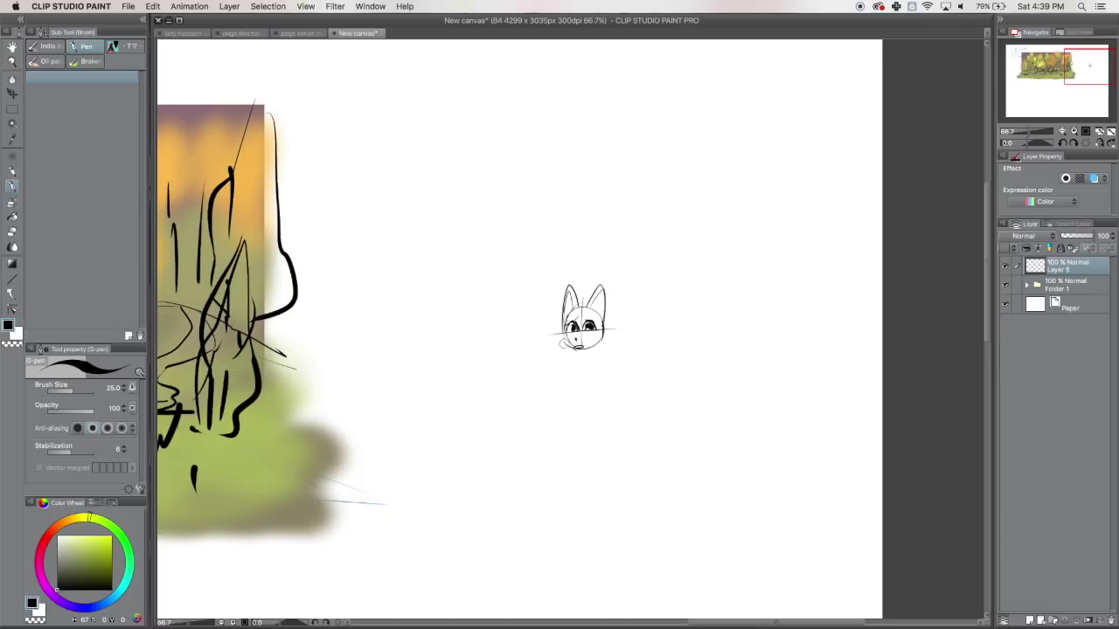
drag(587, 307, 614, 332)
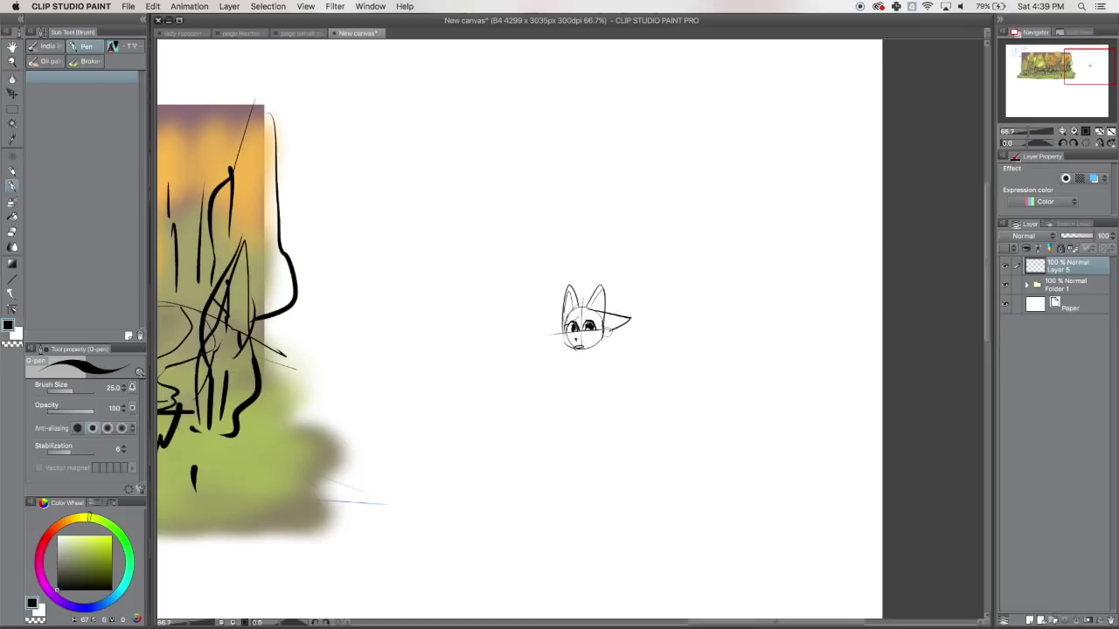
click(12, 231)
mouse_move(569, 274)
mouse_down()
mouse_move(554, 327)
mouse_move(607, 305)
mouse_move(577, 300)
mouse_move(627, 320)
mouse_move(613, 334)
mouse_up()
key(p)
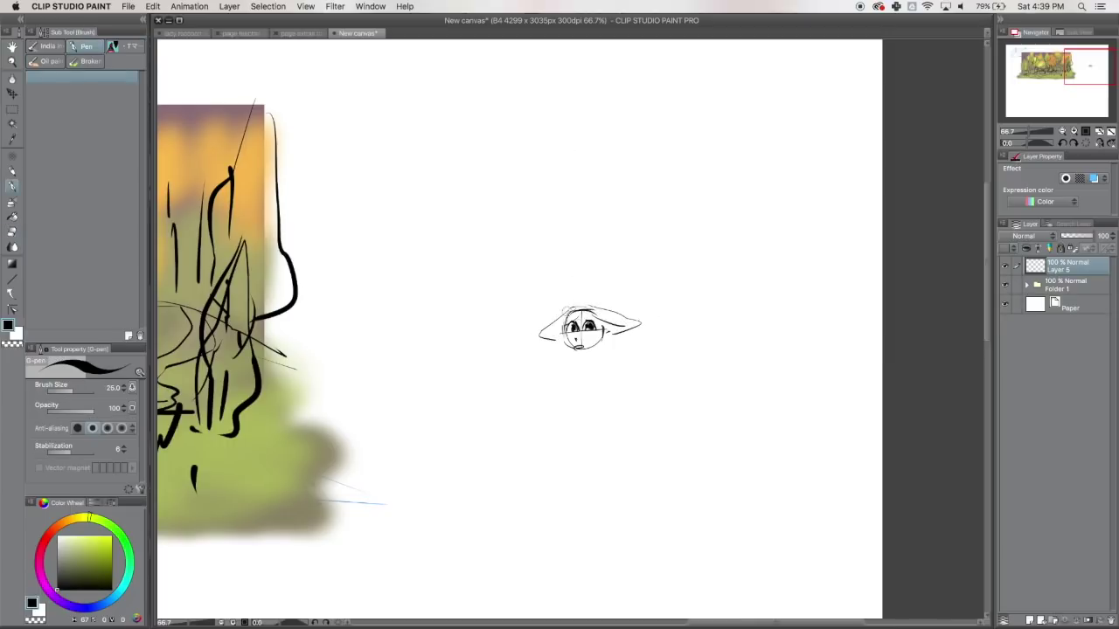
Step: Sketch the character's body with clasped hands, an apron-shaped front, short legs and heavy ground strokes at the feet
mouse_move(587, 308)
mouse_down()
mouse_move(629, 334)
mouse_move(592, 367)
mouse_move(576, 365)
mouse_move(601, 401)
mouse_up()
mouse_move(561, 356)
mouse_down()
mouse_move(577, 397)
mouse_move(565, 416)
mouse_move(609, 430)
mouse_up()
mouse_move(567, 393)
mouse_down()
mouse_move(560, 459)
mouse_move(562, 446)
mouse_move(552, 472)
mouse_up()
drag(612, 405, 559, 461)
drag(568, 404, 605, 409)
mouse_move(560, 447)
mouse_down()
mouse_move(565, 498)
mouse_move(576, 503)
mouse_up()
drag(617, 425, 612, 494)
drag(596, 463, 603, 505)
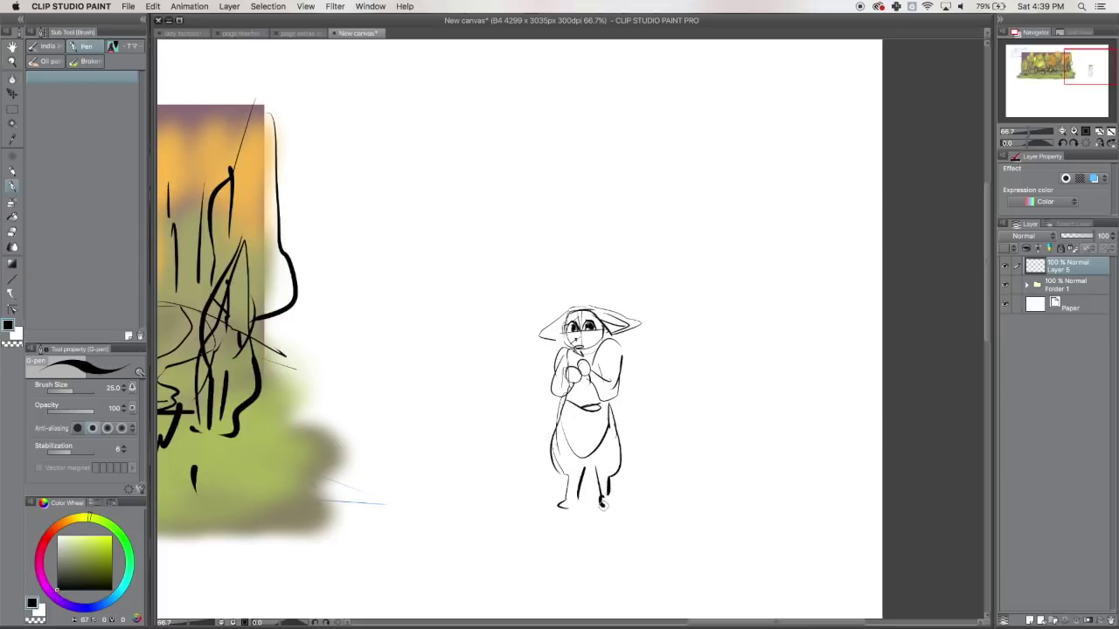
mouse_move(550, 434)
mouse_down()
mouse_move(560, 496)
mouse_move(577, 486)
mouse_up()
drag(549, 500, 617, 472)
mouse_move(382, 399)
mouse_down()
mouse_move(512, 401)
mouse_move(505, 420)
mouse_up()
mouse_move(345, 409)
mouse_down()
mouse_move(495, 430)
mouse_move(416, 457)
mouse_move(477, 525)
mouse_move(464, 529)
mouse_up()
mouse_move(635, 473)
mouse_down()
mouse_move(689, 502)
mouse_move(835, 536)
mouse_up()
mouse_move(477, 535)
mouse_down()
mouse_move(722, 571)
mouse_move(590, 603)
mouse_up()
drag(811, 539, 835, 601)
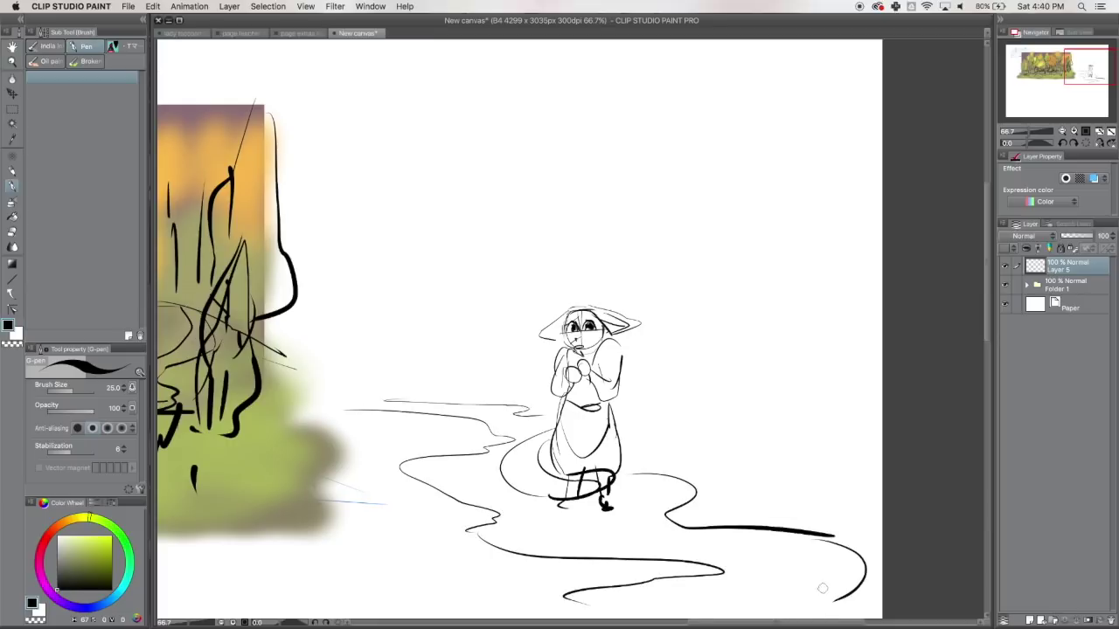
drag(617, 455, 855, 537)
key(e)
mouse_move(445, 382)
mouse_down()
mouse_move(429, 457)
mouse_move(705, 513)
mouse_move(697, 535)
mouse_move(844, 577)
mouse_up()
mouse_move(533, 409)
mouse_down()
mouse_move(425, 437)
mouse_move(403, 468)
mouse_up()
Step: Sketch a winding stream receding to the character's left and a long bank line running to the right edge
click(12, 186)
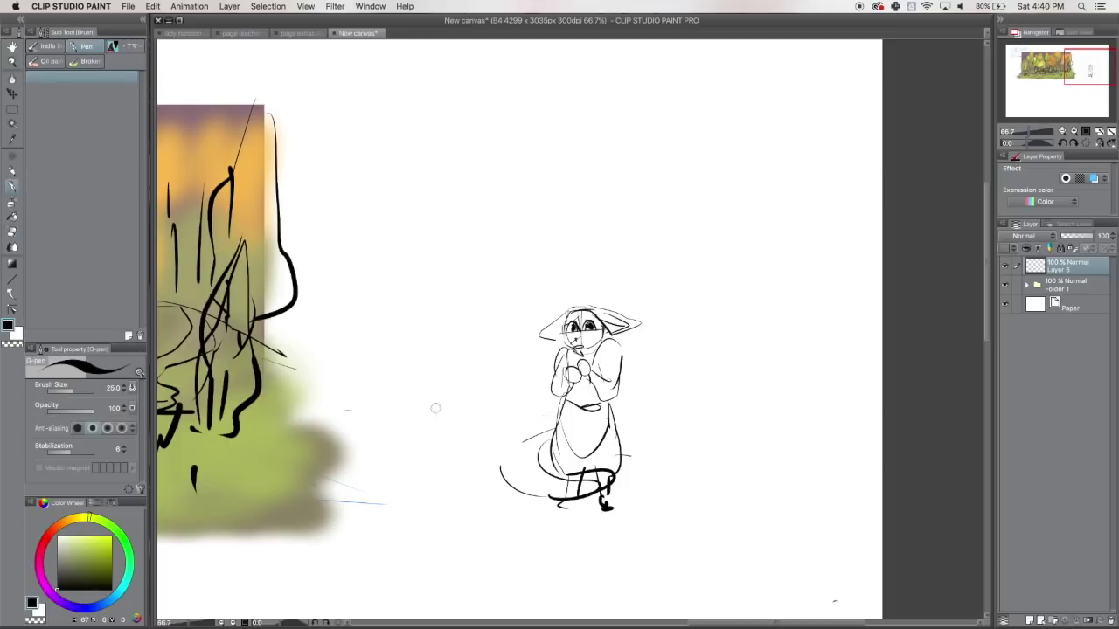
mouse_move(307, 352)
mouse_down()
mouse_move(476, 367)
mouse_move(523, 396)
mouse_up()
mouse_move(410, 350)
mouse_down()
mouse_move(350, 337)
mouse_move(316, 345)
mouse_move(343, 395)
mouse_move(499, 418)
mouse_move(346, 438)
mouse_up()
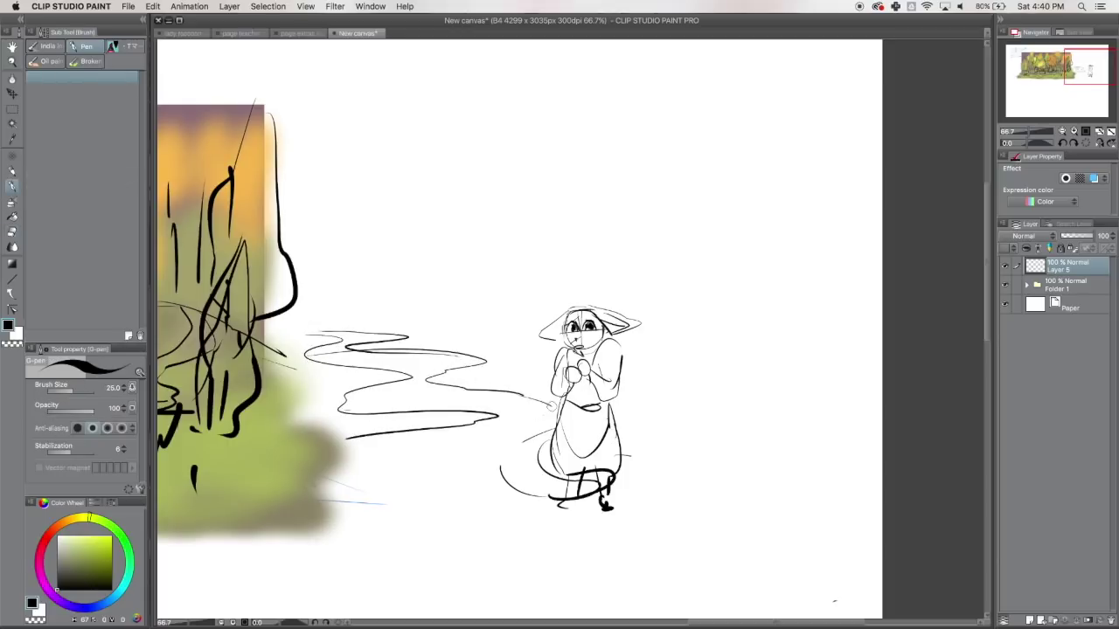
drag(632, 450, 881, 524)
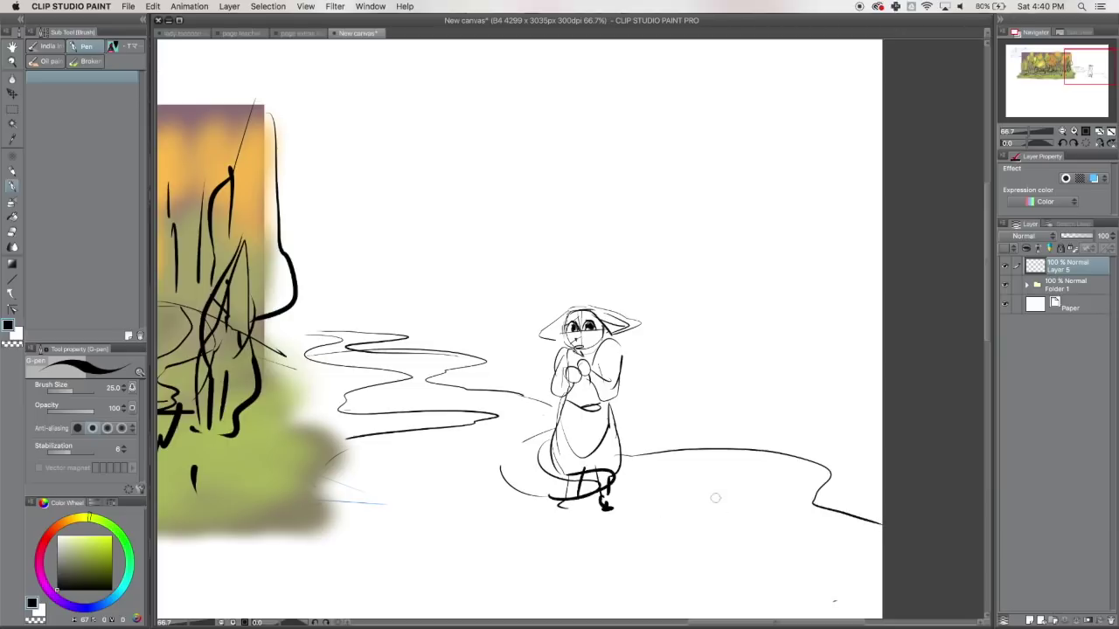
Step: Draw a tall tree trunk right of the character with flared roots, bark lines and dark stones at its base
drag(732, 163, 724, 424)
mouse_move(727, 123)
mouse_down()
mouse_move(727, 338)
mouse_move(708, 408)
mouse_move(752, 418)
mouse_up()
drag(767, 414, 795, 419)
drag(723, 374, 651, 407)
mouse_move(708, 383)
mouse_down()
mouse_move(685, 409)
mouse_move(744, 416)
mouse_up()
drag(764, 413, 830, 423)
drag(746, 153, 755, 269)
drag(750, 319, 751, 401)
drag(762, 302, 757, 260)
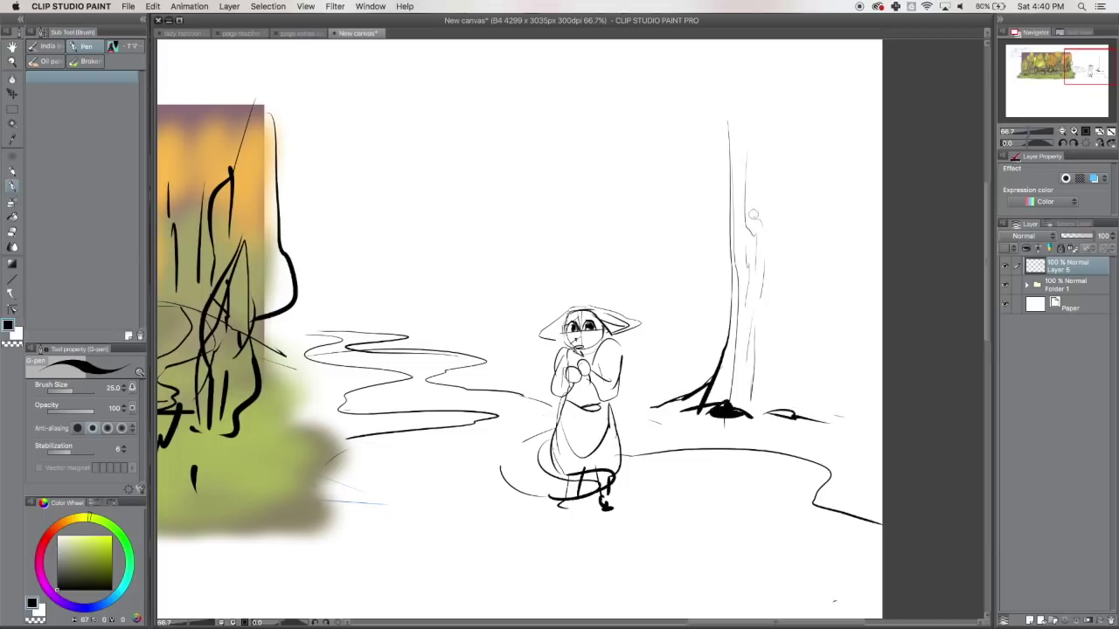
Step: Add a vertical trunk line near the canvas's right edge and leafy grass blades on both sides of the character
drag(850, 412, 844, 307)
mouse_move(663, 372)
mouse_down()
mouse_move(652, 290)
mouse_move(673, 334)
mouse_up()
drag(696, 386, 691, 353)
drag(504, 325, 502, 301)
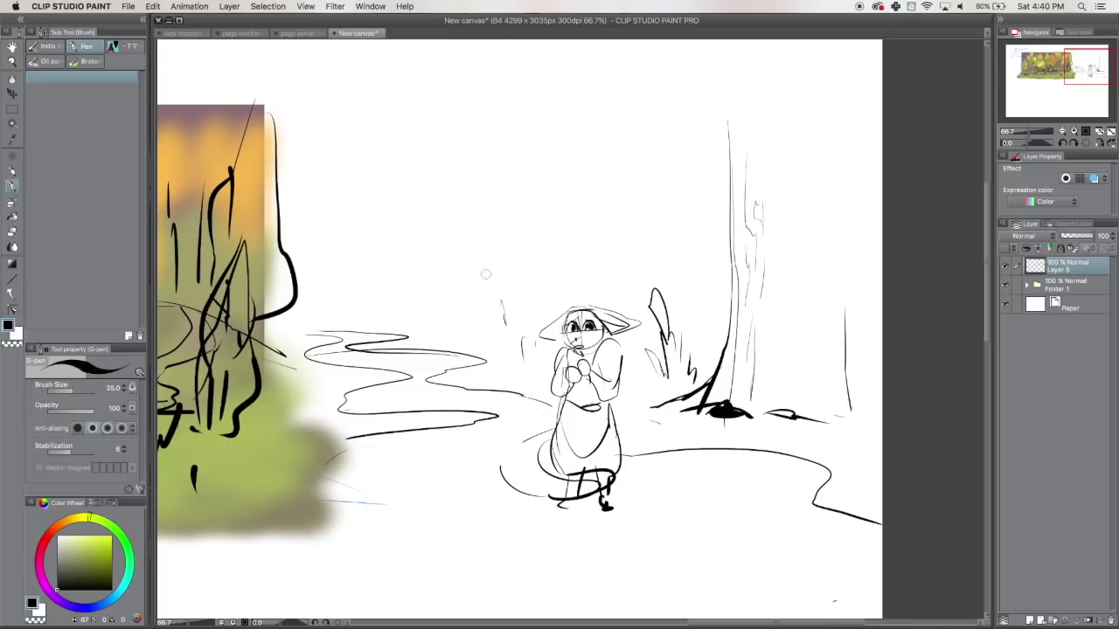
Step: Sketch a forked tree with slanting trunk lines and branches at the far end of the stream
mouse_move(323, 325)
mouse_down()
mouse_move(315, 259)
mouse_move(303, 286)
mouse_move(327, 280)
mouse_move(322, 213)
mouse_up()
drag(354, 271, 367, 332)
drag(339, 206, 367, 308)
drag(362, 222, 395, 332)
mouse_move(346, 245)
mouse_down()
mouse_move(354, 317)
mouse_move(328, 185)
mouse_move(359, 223)
mouse_up()
drag(353, 206, 337, 155)
drag(320, 148, 329, 168)
drag(371, 194, 379, 207)
mouse_move(396, 279)
mouse_down()
mouse_move(406, 326)
mouse_move(401, 312)
mouse_up()
Step: Darken the forked tree's trunk and add clumps of reeds along the stream's left bank
mouse_move(350, 313)
mouse_down()
mouse_move(359, 329)
mouse_move(342, 326)
mouse_up()
mouse_move(285, 333)
mouse_down()
mouse_move(317, 341)
mouse_move(290, 320)
mouse_up()
mouse_move(305, 339)
mouse_down()
mouse_move(316, 306)
mouse_move(306, 327)
mouse_up()
mouse_move(320, 361)
mouse_down()
mouse_move(326, 378)
mouse_move(351, 370)
mouse_up()
drag(308, 288, 314, 378)
drag(324, 337, 332, 399)
Step: Extend the trunk line near the right edge upward and add grass tufts and foliage around the right-hand trees
mouse_move(841, 84)
mouse_down()
mouse_move(844, 322)
mouse_move(877, 395)
mouse_up()
drag(821, 360, 813, 428)
drag(881, 311, 870, 341)
drag(708, 326, 704, 352)
Step: Connect the stream's banks on both sides of the character and add a curved shoreline in the left foreground
drag(549, 411, 523, 420)
mouse_move(622, 423)
mouse_down()
mouse_move(665, 448)
mouse_move(725, 451)
mouse_up()
drag(341, 482, 441, 506)
mouse_move(435, 438)
mouse_down()
mouse_move(472, 434)
mouse_move(417, 439)
mouse_up()
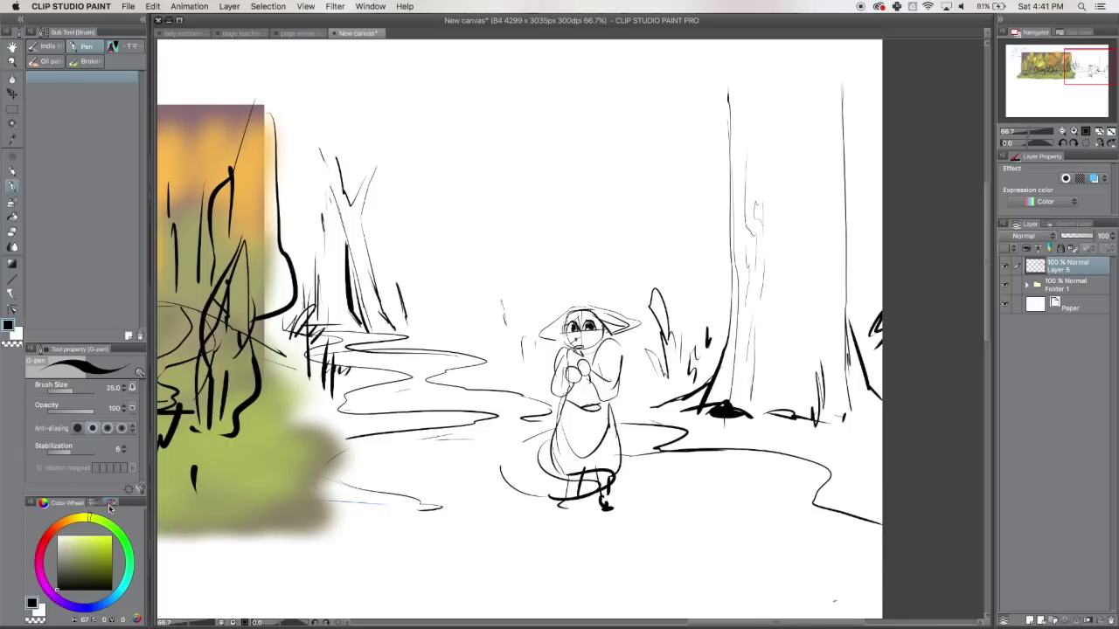
Step: Extend the large right-hand trunks to the top of the canvas with forking branches
mouse_move(724, 166)
mouse_down()
mouse_move(637, 44)
mouse_move(716, 48)
mouse_up()
drag(849, 145, 867, 55)
drag(869, 59, 881, 87)
Step: Draw tall thin background trunks behind the character, with a forked branch at the top of the left one
drag(592, 54, 603, 273)
drag(644, 55, 662, 404)
drag(599, 254, 601, 311)
mouse_move(654, 342)
mouse_down()
mouse_move(671, 383)
mouse_move(654, 392)
mouse_up()
drag(684, 94, 661, 282)
drag(714, 229, 720, 348)
mouse_move(480, 57)
mouse_down()
mouse_move(487, 372)
mouse_move(507, 219)
mouse_move(509, 48)
mouse_move(499, 72)
mouse_up()
mouse_move(479, 59)
mouse_down()
mouse_move(477, 41)
mouse_move(456, 102)
mouse_up()
Step: Outline a tapered, full-canopied tree with a short trunk directly behind the character
drag(585, 88, 550, 156)
mouse_move(551, 150)
mouse_down()
mouse_move(620, 117)
mouse_move(646, 160)
mouse_up()
mouse_move(554, 143)
mouse_down()
mouse_move(527, 201)
mouse_move(573, 296)
mouse_move(595, 308)
mouse_up()
mouse_move(602, 232)
mouse_down()
mouse_move(604, 290)
mouse_move(662, 225)
mouse_up()
mouse_move(648, 145)
mouse_down()
mouse_move(617, 256)
mouse_move(620, 300)
mouse_up()
drag(626, 340, 631, 395)
drag(561, 81, 523, 198)
Step: Sketch a small rounded bushy tree on the far bank between the stream and the tall left trunk
mouse_move(479, 157)
mouse_down()
mouse_move(399, 250)
mouse_move(470, 343)
mouse_up()
mouse_move(477, 301)
mouse_down()
mouse_move(479, 343)
mouse_move(441, 339)
mouse_up()
drag(440, 339, 481, 341)
drag(448, 185, 403, 229)
Step: Add tall trunks and curved foliage outlines above and around the forked tree at the far left
drag(374, 48, 390, 307)
drag(398, 164, 403, 205)
mouse_move(412, 129)
mouse_down()
mouse_move(414, 204)
mouse_move(449, 119)
mouse_up()
mouse_move(306, 45)
mouse_down()
mouse_move(354, 133)
mouse_move(367, 132)
mouse_up()
mouse_move(370, 141)
mouse_down()
mouse_move(395, 309)
mouse_move(430, 333)
mouse_up()
drag(447, 125, 450, 161)
Step: Fill in thin trunk and branch lines between the tall left trunk and the tapered tree behind the character
drag(544, 244, 545, 342)
drag(560, 270, 562, 311)
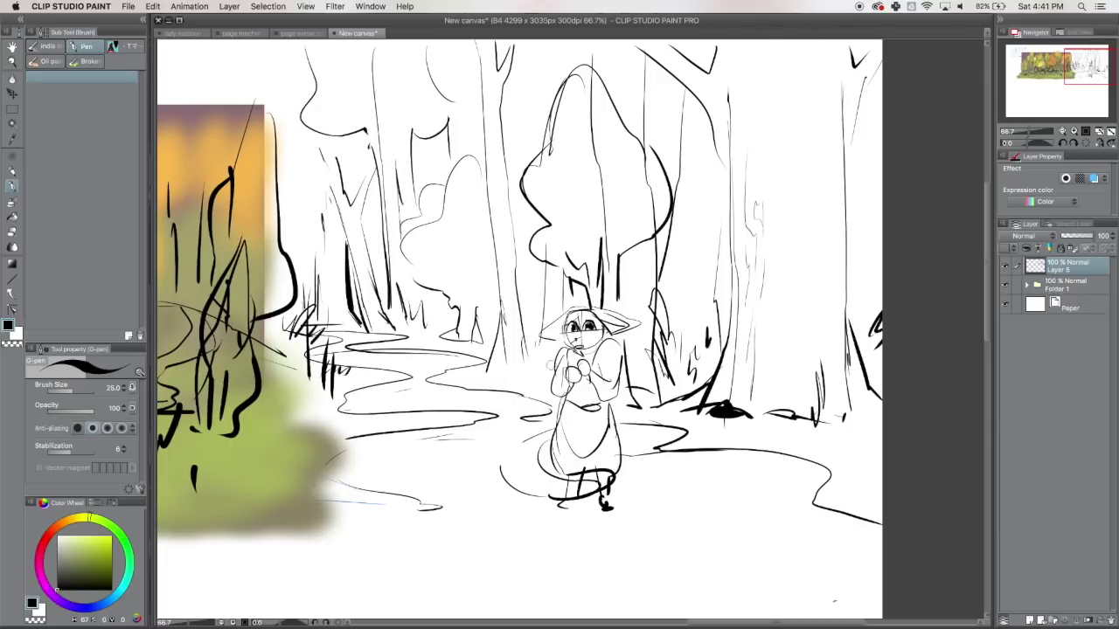
drag(502, 129, 533, 146)
drag(523, 63, 532, 145)
drag(539, 56, 547, 126)
drag(522, 199, 523, 350)
Step: Draw a large foreground trunk base with spreading roots at the canvas's right edge
drag(851, 437, 849, 475)
mouse_move(880, 162)
mouse_down()
mouse_move(850, 435)
mouse_move(877, 495)
mouse_up()
mouse_move(856, 407)
mouse_down()
mouse_move(825, 463)
mouse_move(869, 482)
mouse_up()
drag(857, 472, 881, 491)
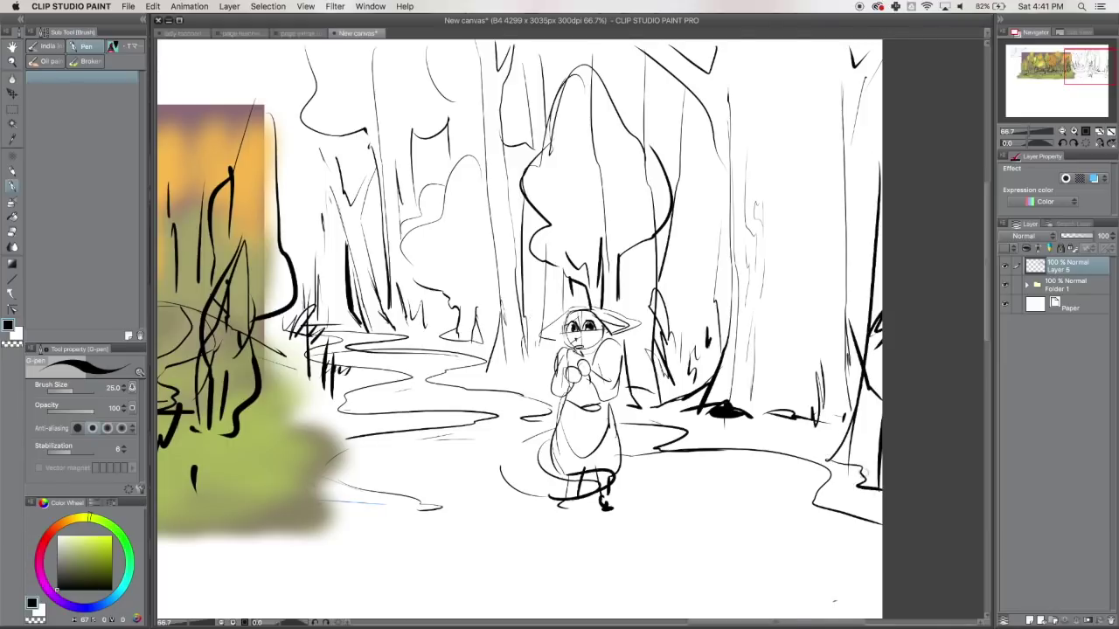
Step: Add pointed grass at the foot of the large right-hand tree and long bark lines along its trunk
drag(764, 425, 767, 371)
drag(776, 411, 806, 446)
drag(787, 54, 790, 378)
drag(813, 308, 816, 344)
drag(829, 255, 827, 314)
drag(835, 145, 831, 168)
Step: Draw thick forking limbs on the large tree's left side and detail its trunk with contour lines and an oval knot
mouse_move(631, 46)
mouse_down()
mouse_move(722, 160)
mouse_move(732, 271)
mouse_up()
drag(685, 46, 727, 67)
drag(855, 98, 862, 390)
drag(773, 47, 774, 185)
drag(785, 236, 770, 364)
drag(818, 312, 809, 40)
drag(745, 45, 752, 120)
mouse_move(753, 40)
mouse_down()
mouse_move(757, 94)
mouse_move(729, 152)
mouse_up()
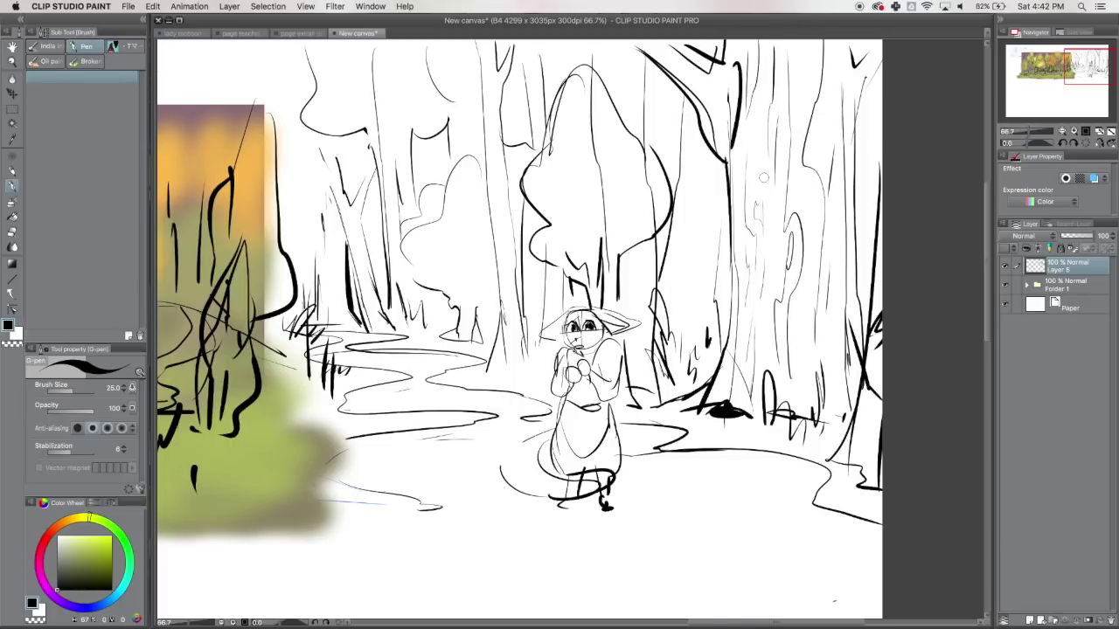
Step: Complete the curve beside the character's legs, continue the winding left foreground shoreline, and add a bold wedge at the lower right edge
drag(549, 426, 500, 468)
mouse_move(418, 509)
mouse_down()
mouse_move(437, 522)
mouse_move(341, 555)
mouse_up()
mouse_move(881, 573)
mouse_down()
mouse_move(750, 577)
mouse_move(881, 599)
mouse_up()
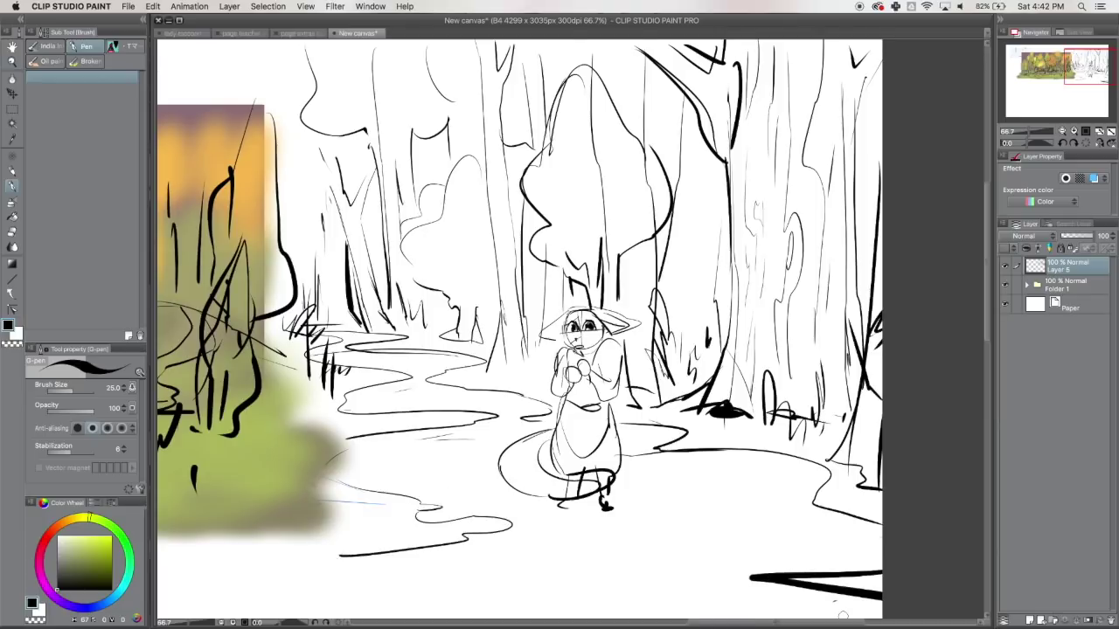
Step: Draw tall vertical lines on the left bank, then add winding shorelines at the right and across the lower foreground
drag(363, 505, 398, 255)
drag(355, 437, 353, 229)
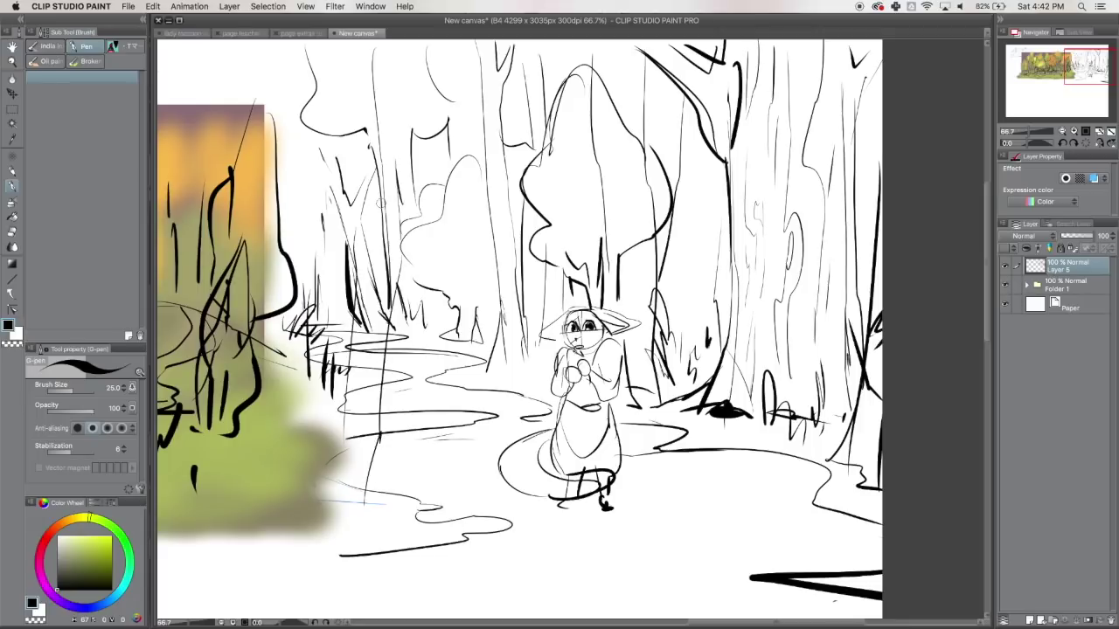
click(1061, 131)
mouse_move(631, 393)
mouse_down()
mouse_move(754, 404)
mouse_move(783, 451)
mouse_move(680, 501)
mouse_move(799, 523)
mouse_up()
mouse_move(430, 480)
mouse_down()
mouse_move(416, 514)
mouse_move(671, 561)
mouse_up()
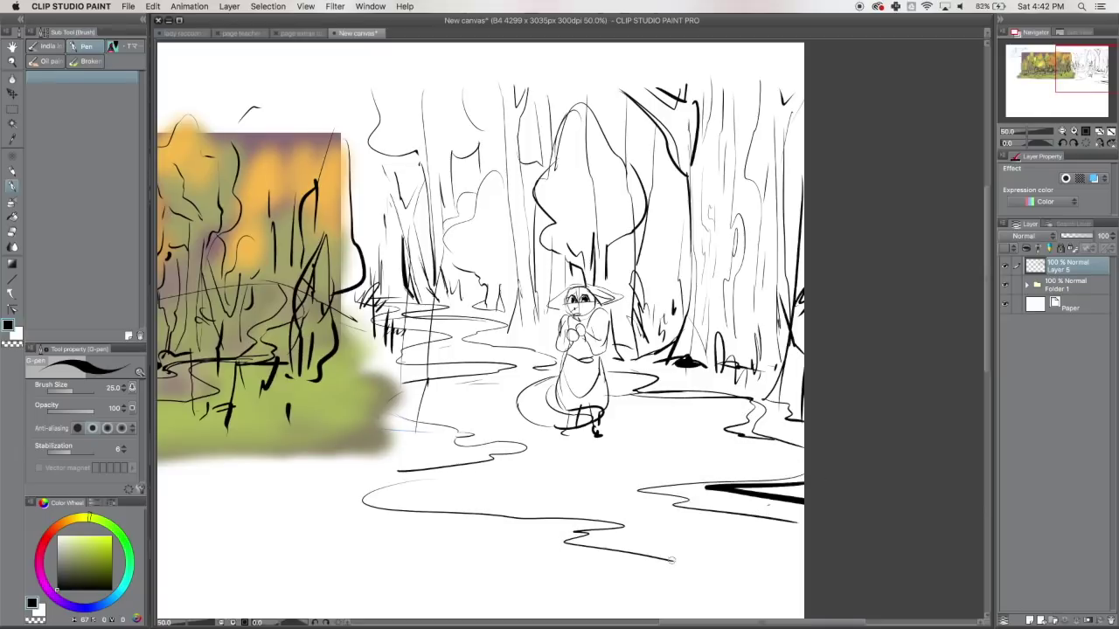
Step: Sketch grass blades and small plant shapes along the left foreground bank, and add slanted trunk strokes beside the large right-hand tree
drag(351, 458, 362, 506)
mouse_move(381, 432)
mouse_down()
mouse_move(376, 475)
mouse_move(404, 451)
mouse_up()
drag(411, 537, 455, 528)
mouse_move(320, 538)
mouse_down()
mouse_move(381, 574)
mouse_move(367, 449)
mouse_up()
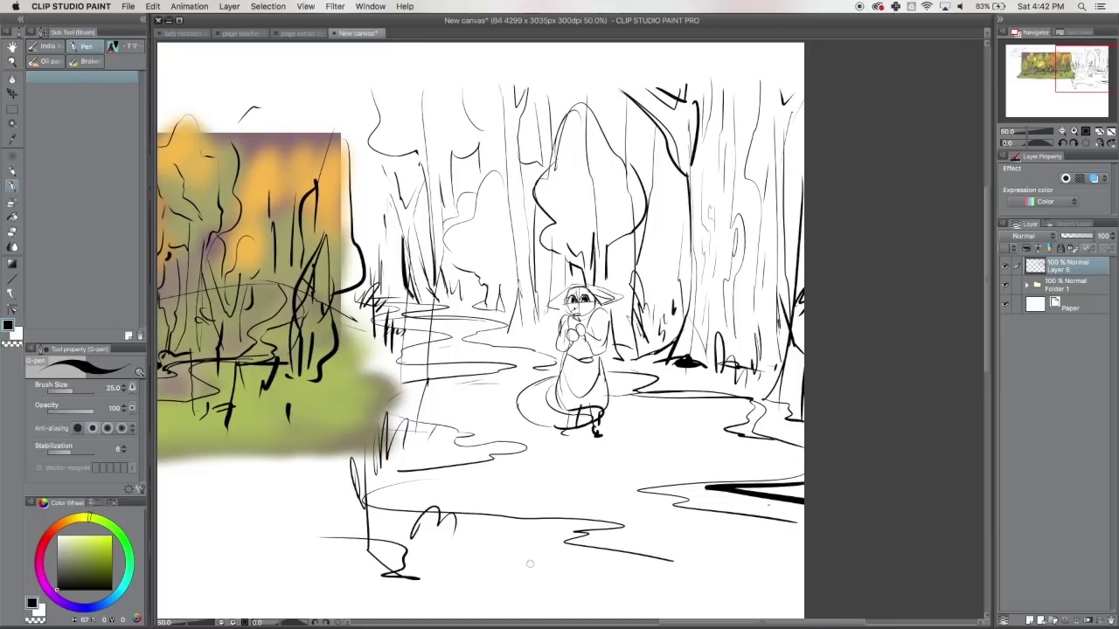
drag(682, 208, 652, 284)
mouse_move(670, 185)
mouse_down()
mouse_move(652, 262)
mouse_move(673, 321)
mouse_up()
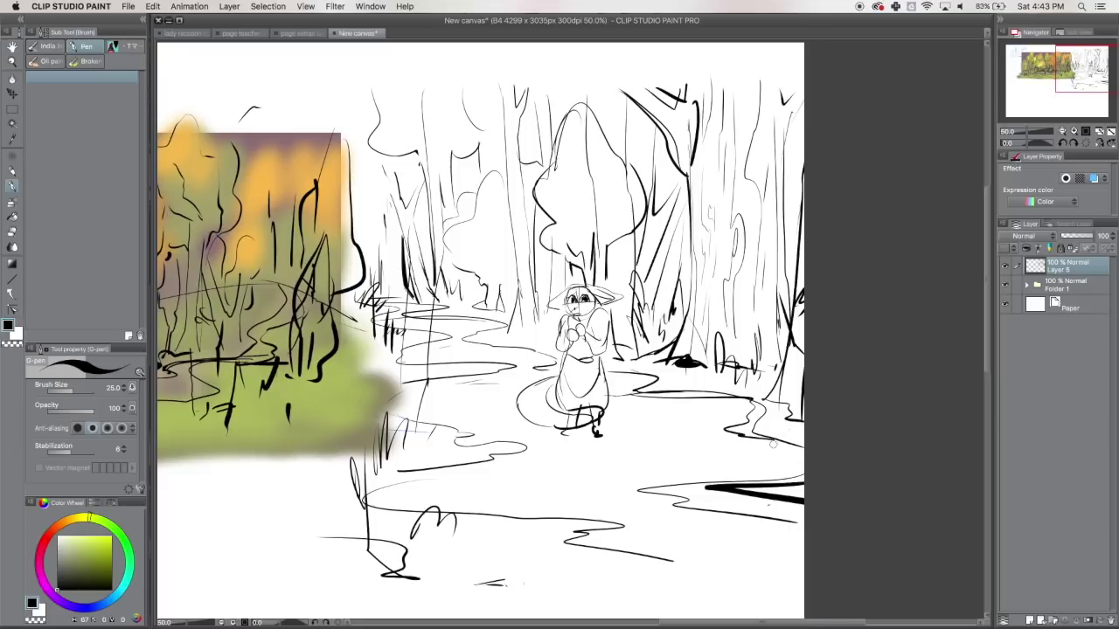
Step: Create a new layer beneath the line art and airbrush mauve sampled from the coloured forest scene over the left background trees
drag(1072, 93, 1064, 64)
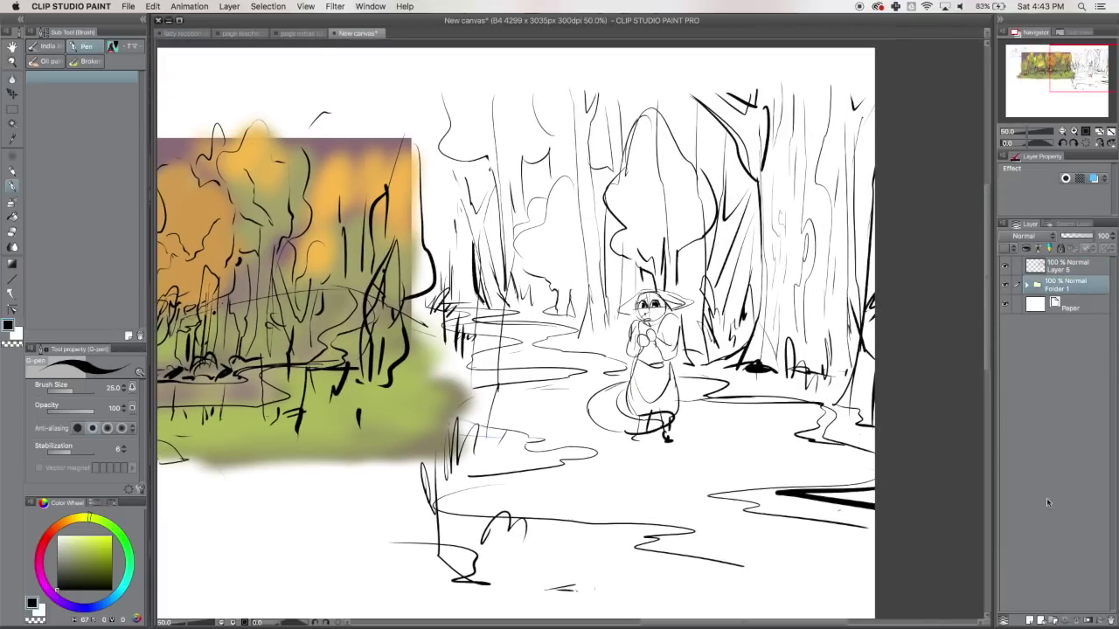
click(1038, 614)
key(w)
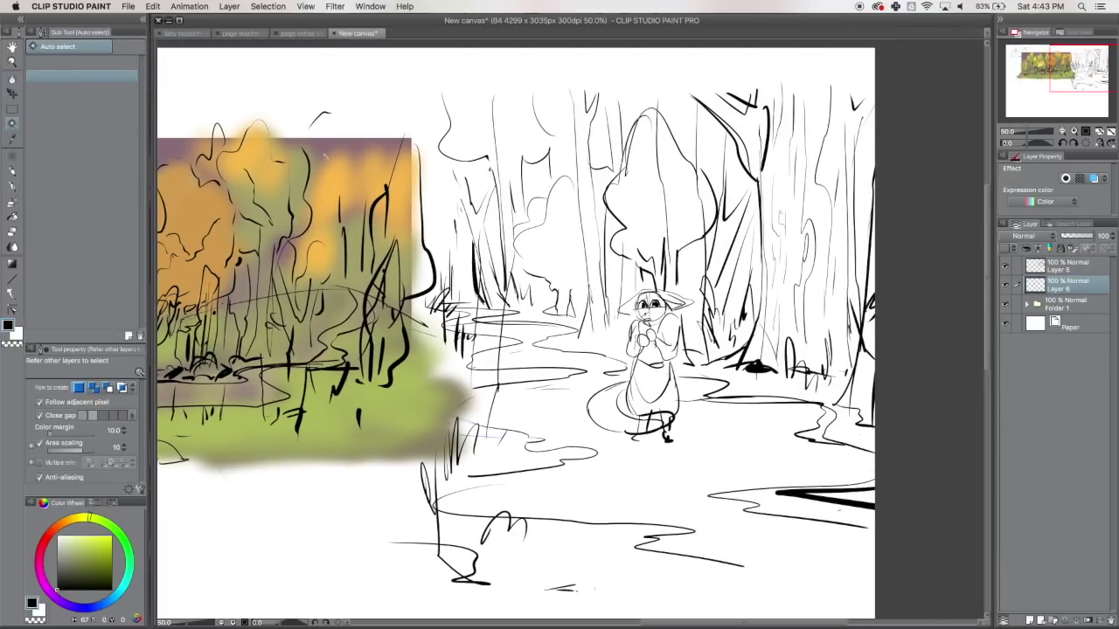
click(13, 139)
click(178, 147)
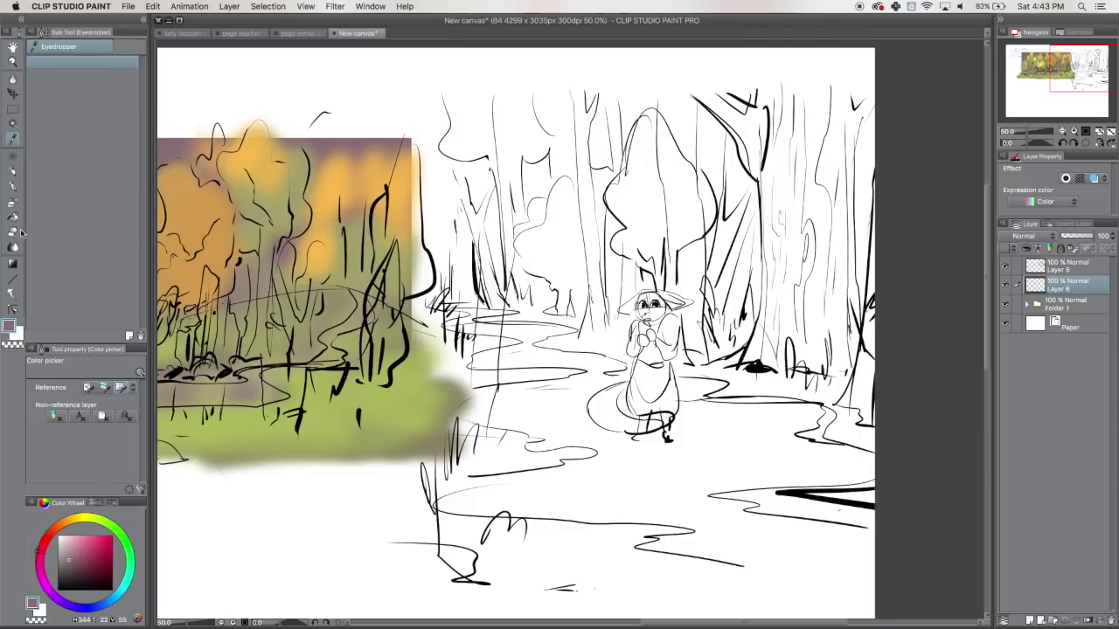
click(12, 202)
mouse_move(485, 172)
mouse_down()
mouse_move(490, 289)
mouse_move(476, 131)
mouse_move(555, 262)
mouse_up()
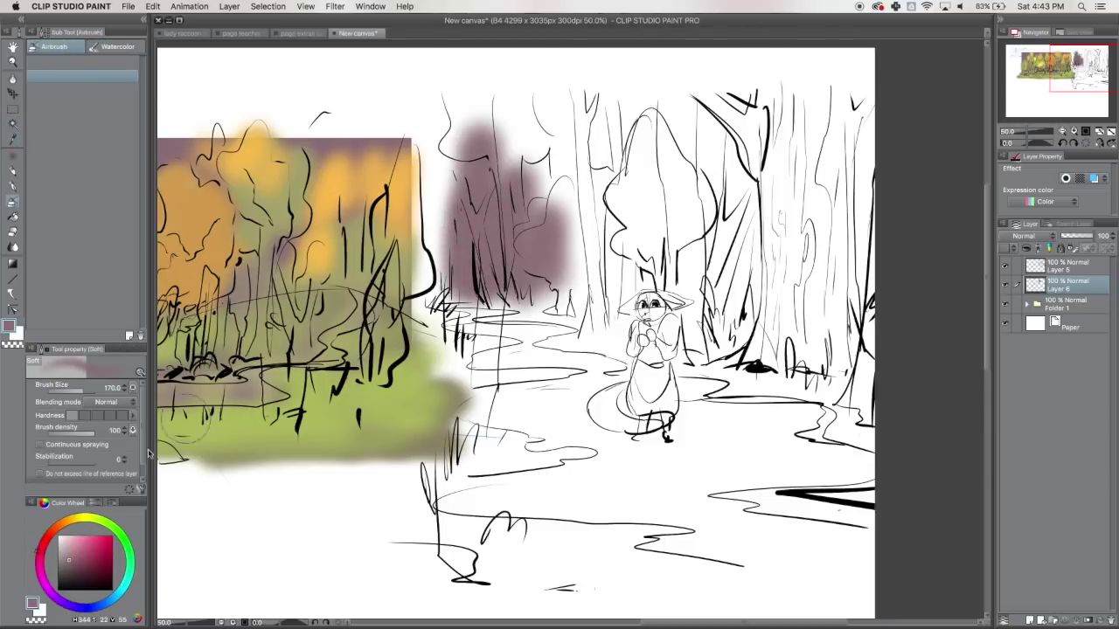
Step: Shift the mauve towards purple and airbrush it across the whole forest background and both side banks
drag(45, 567, 42, 581)
click(74, 574)
mouse_move(518, 236)
mouse_down()
mouse_move(472, 275)
mouse_move(558, 255)
mouse_up()
click(71, 557)
mouse_move(490, 262)
mouse_down()
mouse_move(507, 201)
mouse_move(568, 245)
mouse_move(463, 245)
mouse_up()
mouse_move(533, 148)
mouse_down()
mouse_move(594, 289)
mouse_move(604, 236)
mouse_move(507, 74)
mouse_up()
mouse_move(638, 153)
mouse_down()
mouse_move(664, 253)
mouse_move(769, 332)
mouse_move(831, 403)
mouse_move(774, 507)
mouse_move(882, 294)
mouse_move(691, 148)
mouse_move(524, 79)
mouse_move(793, 235)
mouse_move(441, 332)
mouse_move(463, 402)
mouse_move(402, 489)
mouse_move(490, 525)
mouse_up()
Step: Try greyish-brown and dark brown airbrush tones over the upper-left part of the purple forest
key(i)
click(321, 149)
key(b)
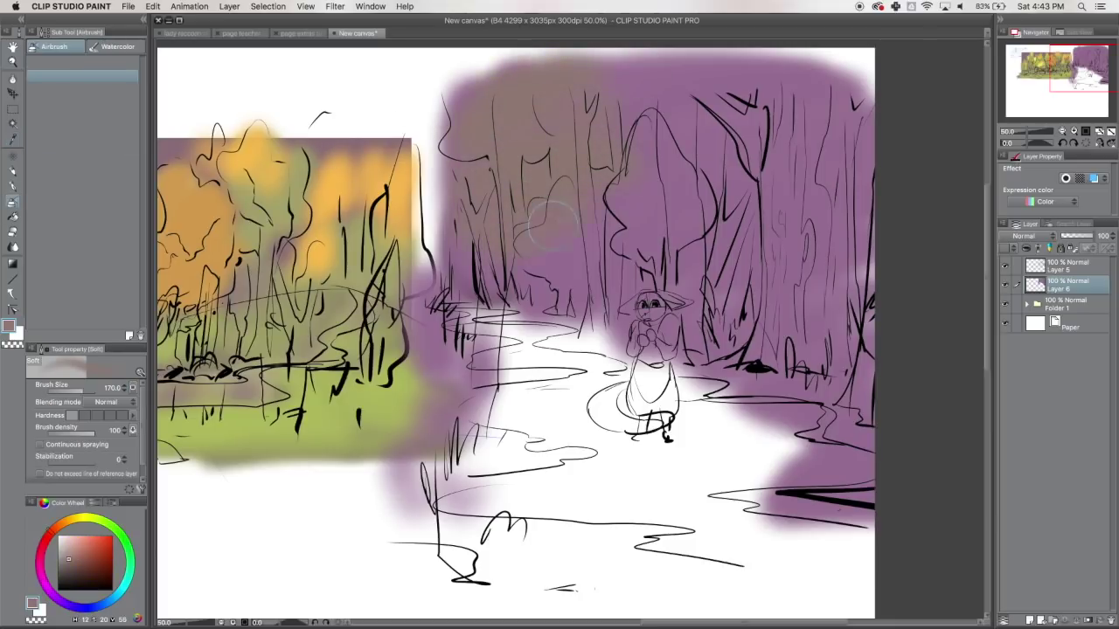
drag(69, 556, 63, 560)
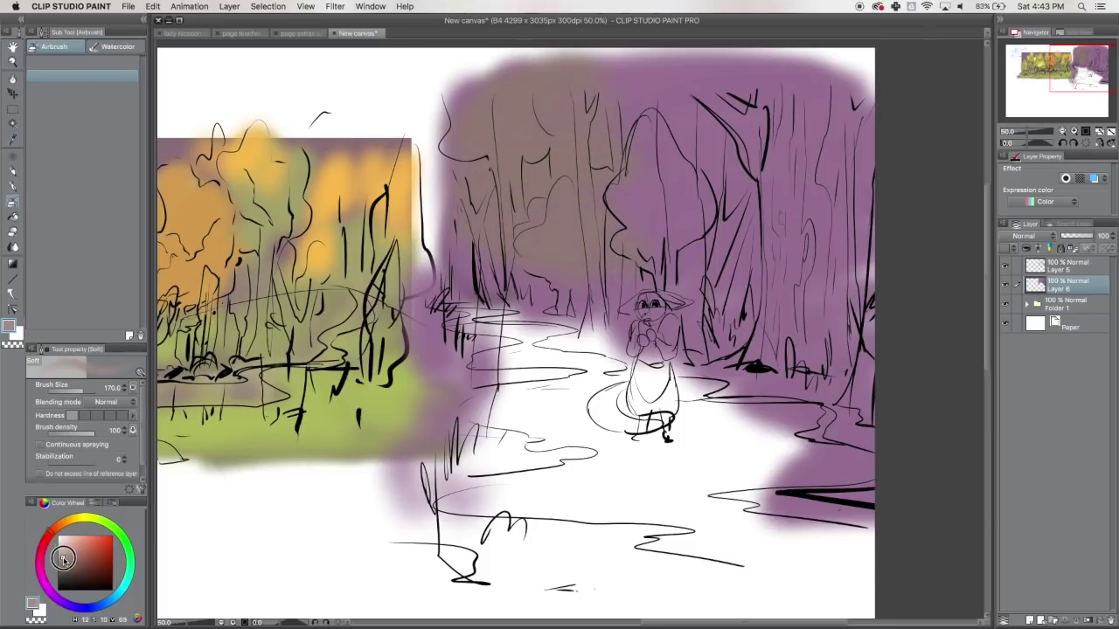
drag(542, 199, 502, 127)
drag(86, 564, 81, 573)
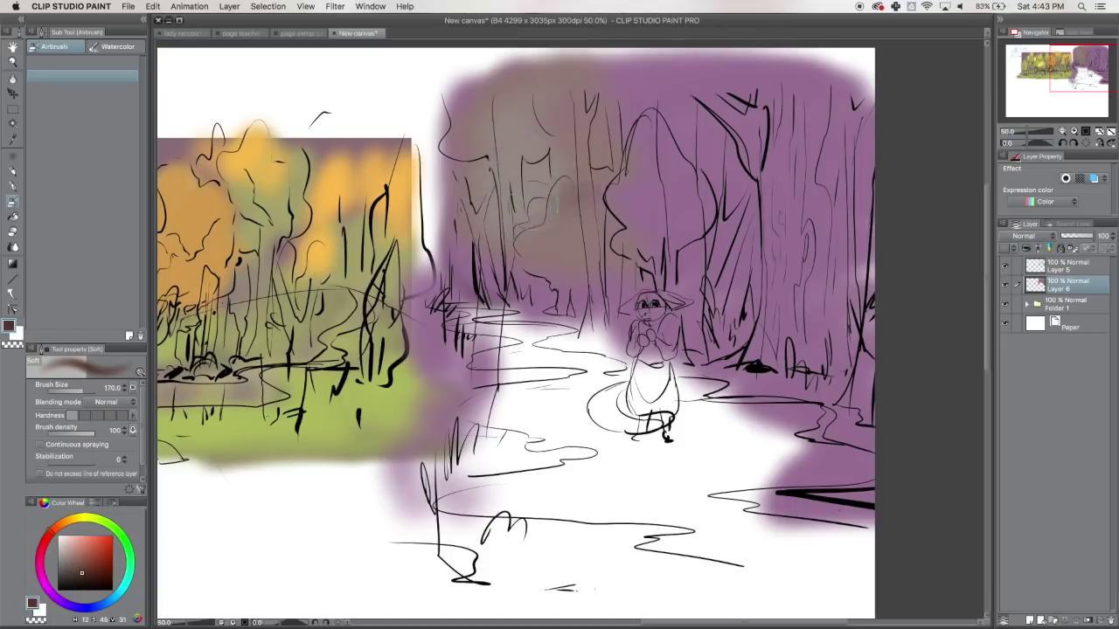
drag(618, 180, 559, 88)
Step: Cover the brown patches in the upper-left forest with purple sampled from the background
click(15, 140)
click(632, 190)
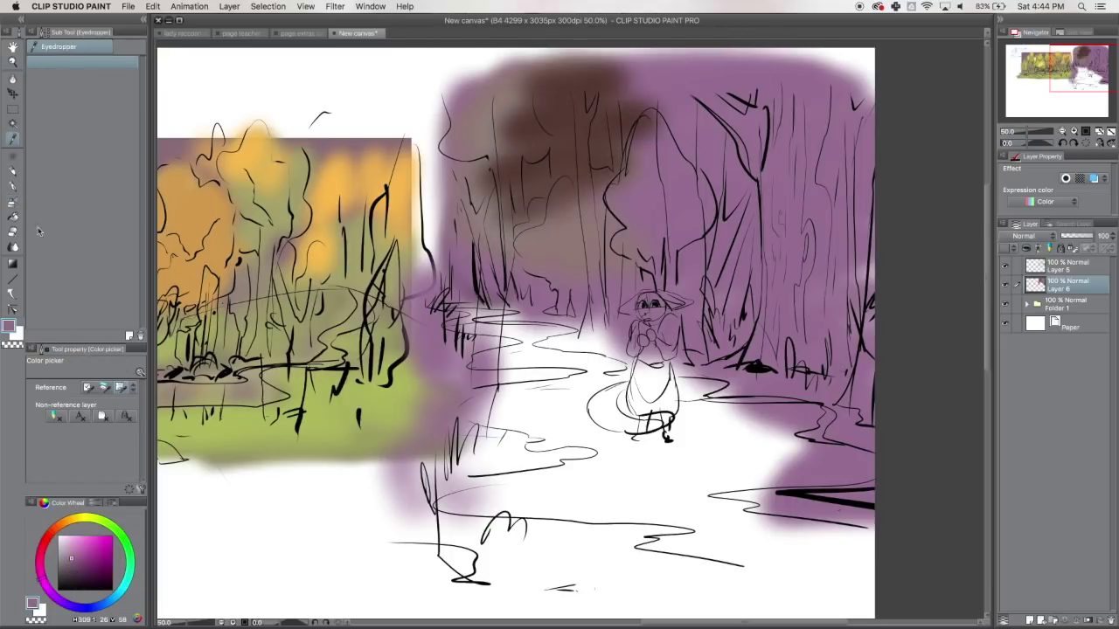
click(14, 202)
mouse_move(501, 254)
mouse_down()
mouse_move(617, 110)
mouse_move(480, 88)
mouse_move(456, 214)
mouse_up()
Step: Sample the dark mauve at the tip of the rounded tree and airbrush shadows between the trunks across the forest
click(15, 140)
click(649, 123)
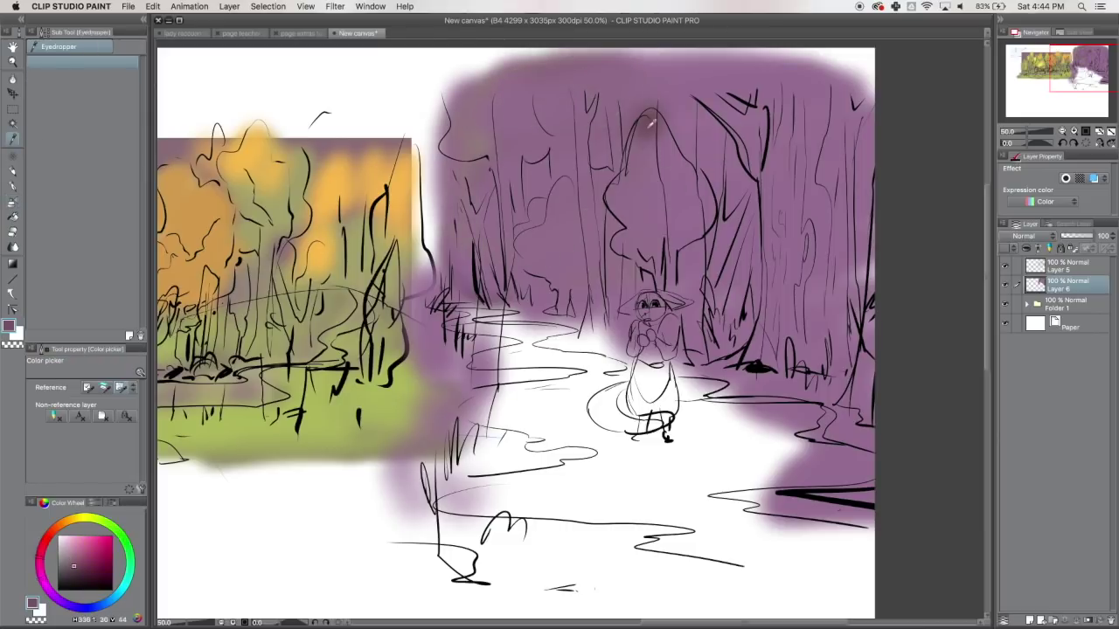
click(13, 184)
click(13, 216)
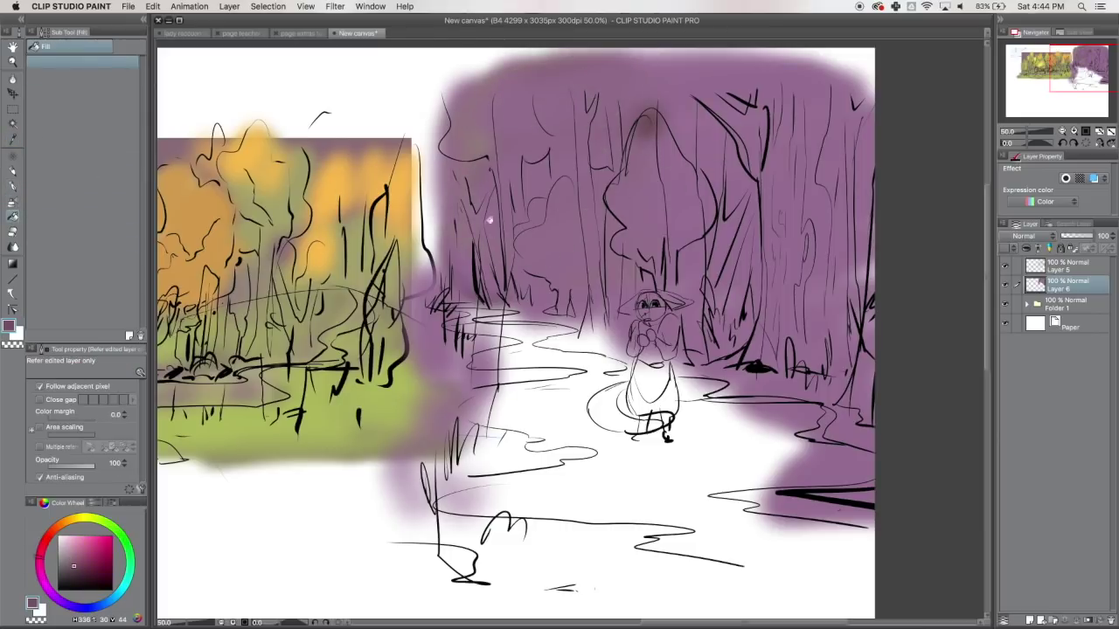
click(13, 200)
mouse_move(485, 262)
mouse_down()
mouse_move(489, 157)
mouse_move(550, 140)
mouse_move(611, 262)
mouse_up()
mouse_move(690, 236)
mouse_down()
mouse_move(730, 123)
mouse_move(734, 332)
mouse_move(874, 175)
mouse_move(865, 367)
mouse_up()
mouse_move(534, 175)
mouse_down()
mouse_move(489, 262)
mouse_move(452, 253)
mouse_up()
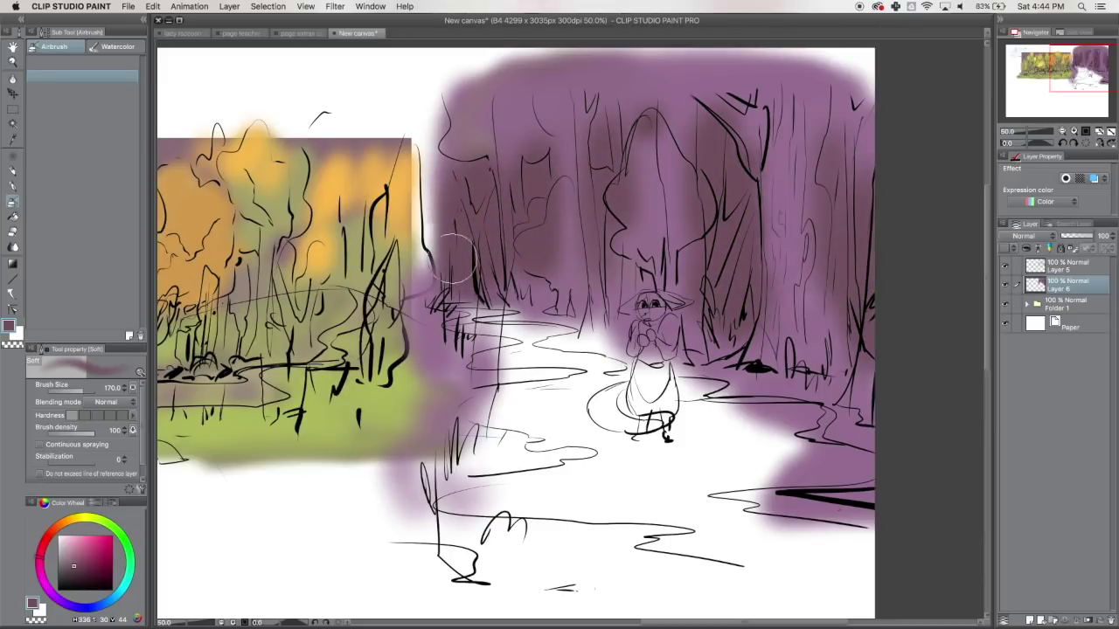
drag(551, 281, 625, 290)
drag(761, 332, 839, 372)
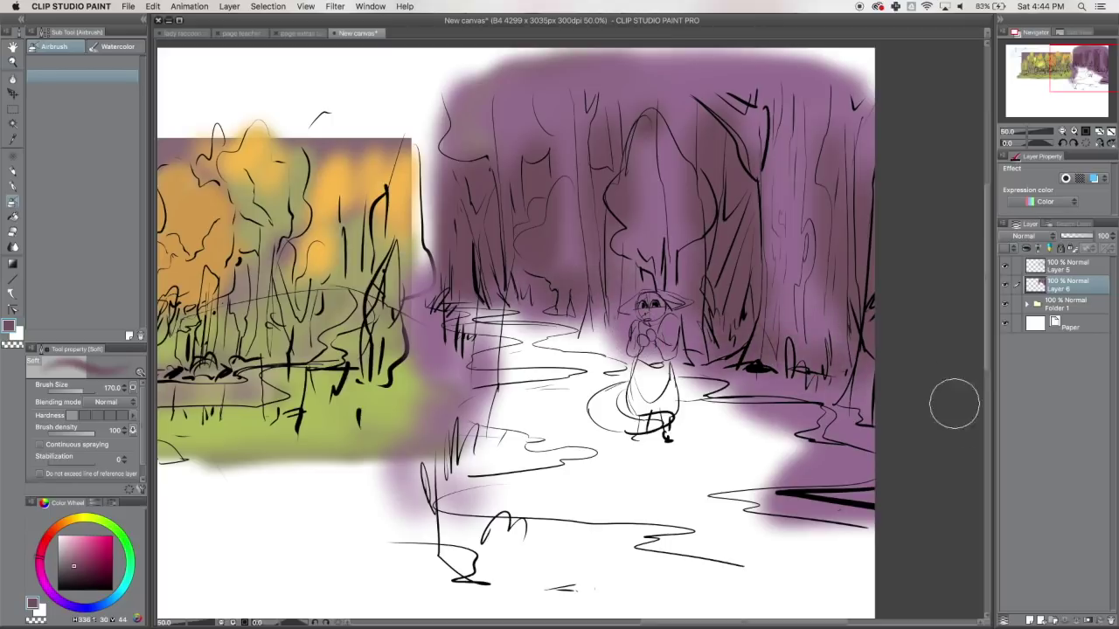
Step: Sample muted olive from the coloured scene and airbrush it over the tree crown, bush, upper-left canopy and grassy banks
key(i)
click(281, 213)
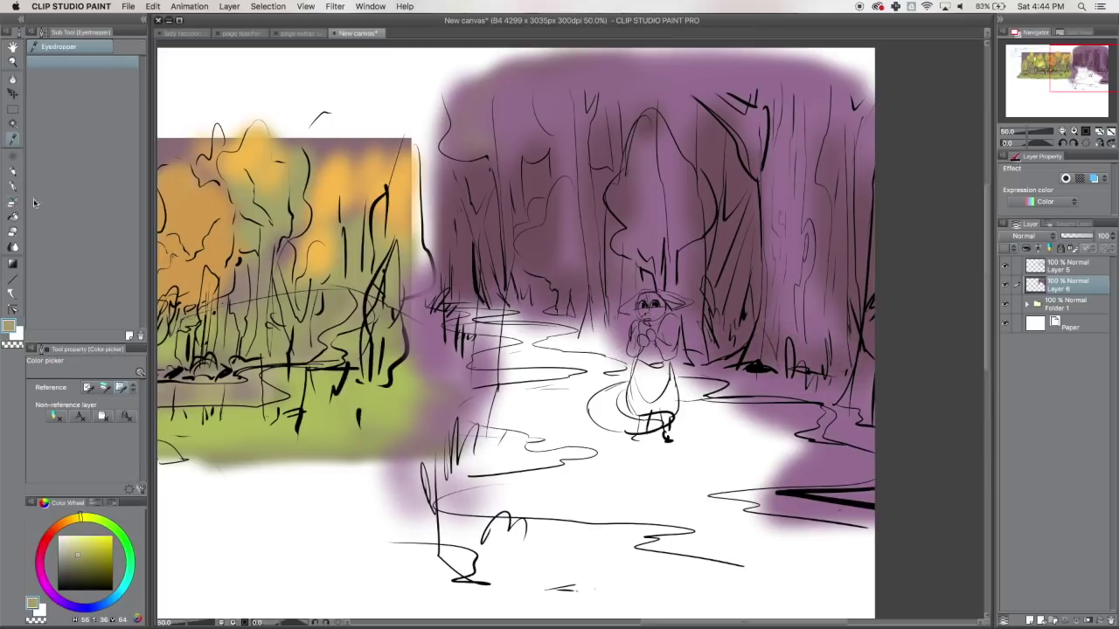
click(12, 202)
mouse_move(644, 131)
mouse_down()
mouse_move(646, 204)
mouse_move(669, 229)
mouse_move(648, 255)
mouse_up()
drag(564, 194, 573, 287)
mouse_move(454, 94)
mouse_down()
mouse_move(463, 130)
mouse_move(441, 149)
mouse_move(533, 114)
mouse_move(612, 105)
mouse_up()
drag(467, 180, 476, 279)
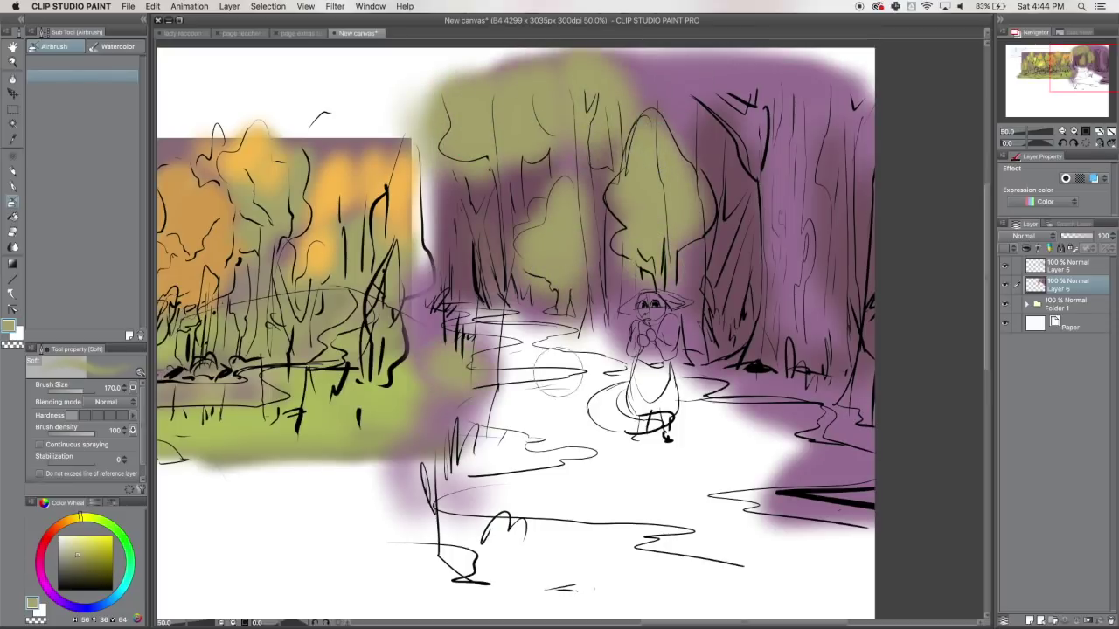
mouse_move(524, 378)
mouse_down()
mouse_move(489, 446)
mouse_move(407, 527)
mouse_move(512, 580)
mouse_move(699, 603)
mouse_up()
mouse_move(665, 349)
mouse_down()
mouse_move(822, 397)
mouse_move(892, 511)
mouse_up()
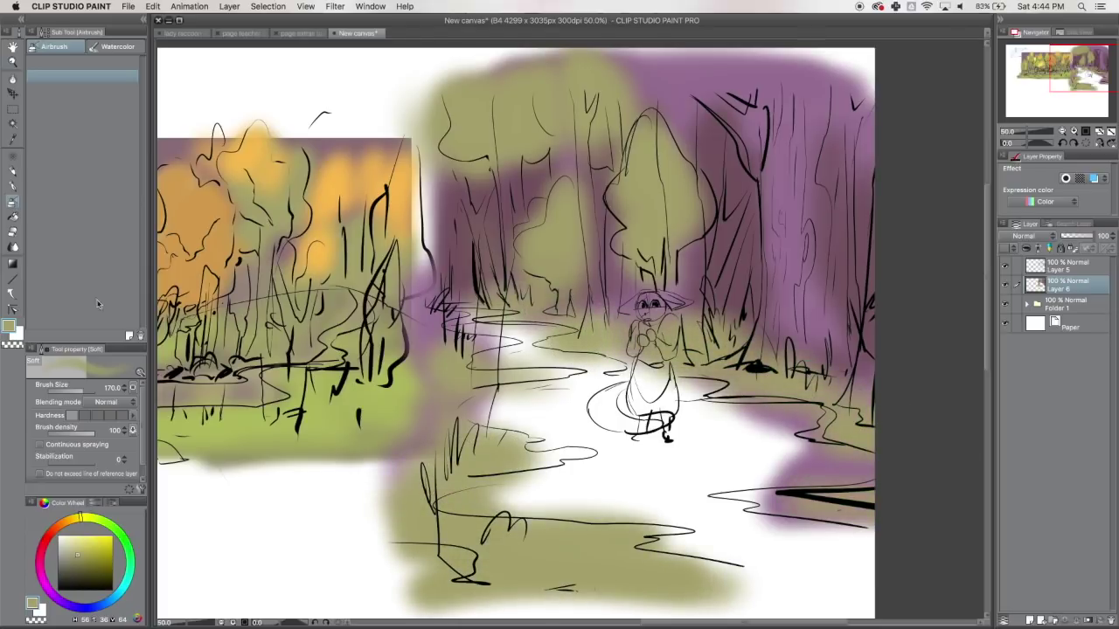
Step: Sample greyish brown from the coloured scene and block in the winding ground area with broad G-pen strokes
key(i)
click(244, 391)
key(p)
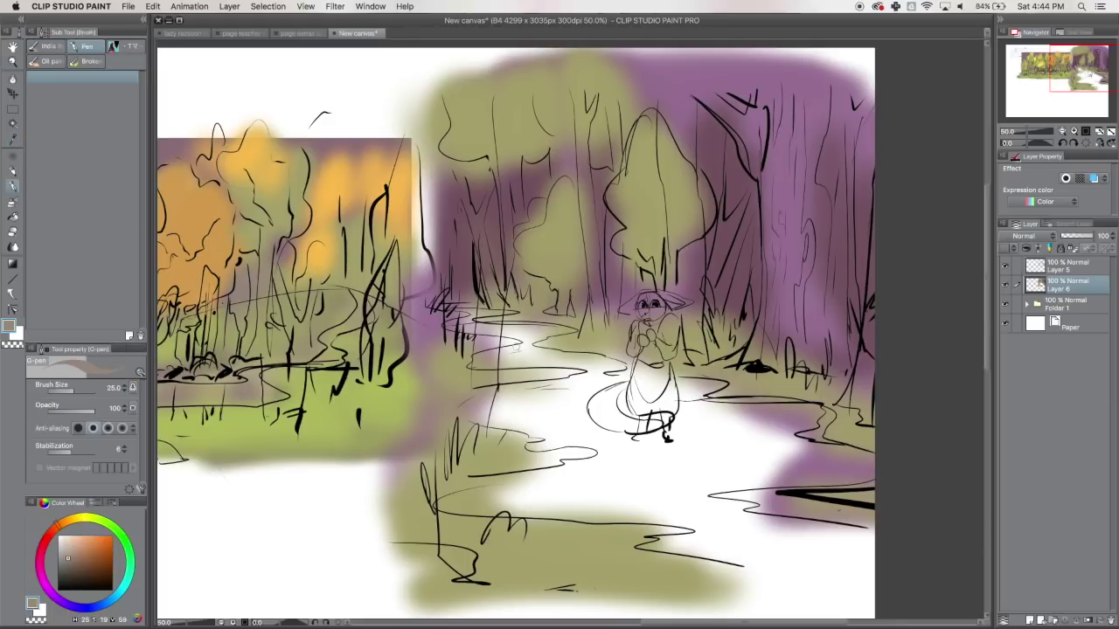
drag(524, 344, 581, 360)
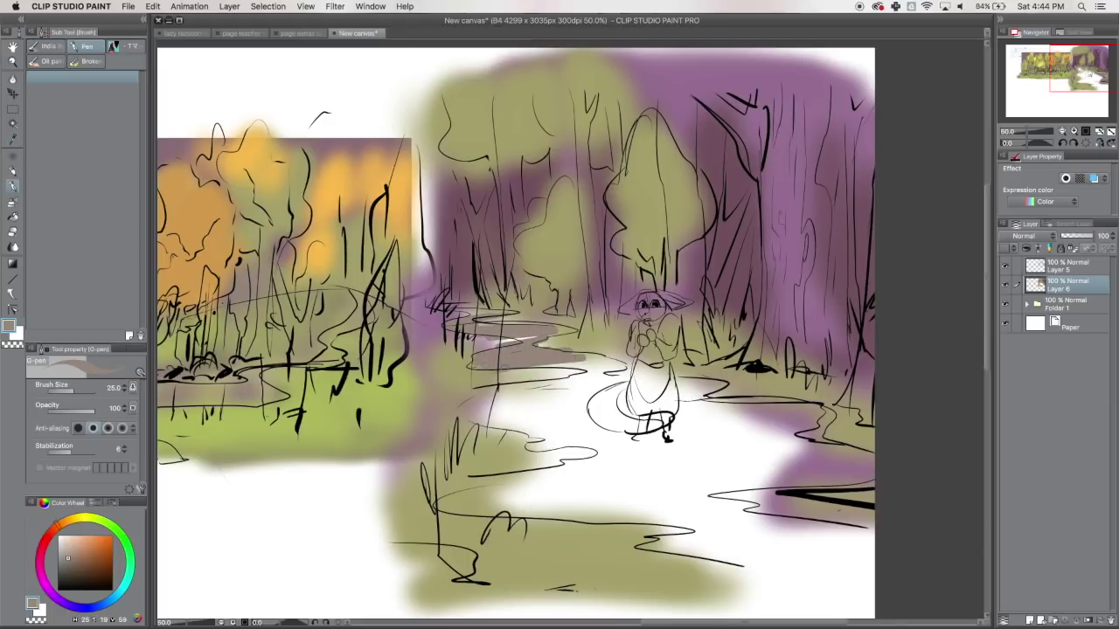
mouse_move(472, 411)
mouse_down()
mouse_move(691, 376)
mouse_move(712, 389)
mouse_up()
drag(520, 455, 760, 411)
drag(459, 507, 808, 437)
drag(551, 509, 791, 465)
drag(612, 524, 778, 489)
drag(691, 549, 838, 516)
drag(708, 552, 874, 535)
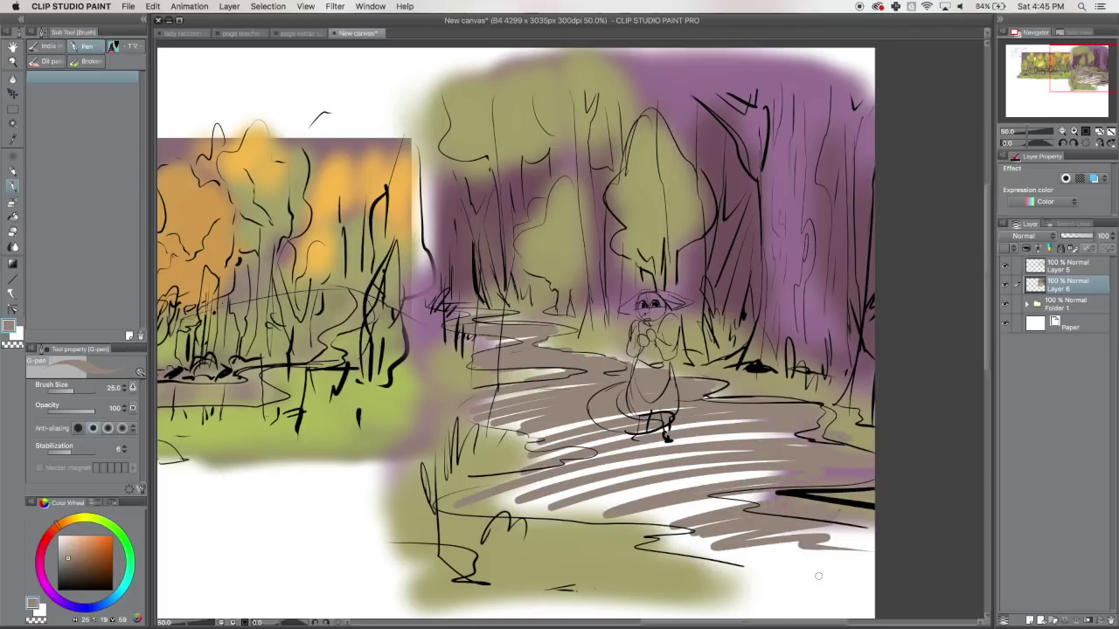
Step: Enlarge the G-pen to 400 and fill the remaining gaps of the ground area around the character with greyish brown
key(bracketright)
mouse_move(559, 393)
mouse_down()
mouse_move(497, 406)
mouse_move(603, 413)
mouse_move(632, 443)
mouse_up()
drag(516, 464, 752, 559)
drag(647, 524, 874, 603)
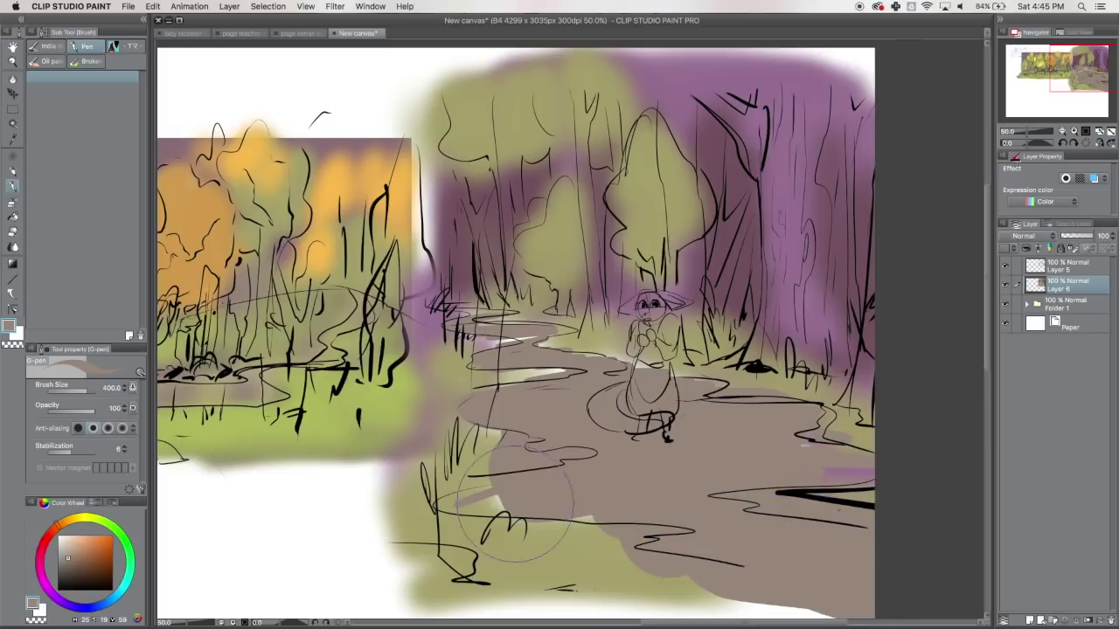
drag(472, 525, 603, 559)
Step: Choose a stronger reddish brown and lay it over the winding ground area with the pen and soft airbrush
click(86, 563)
mouse_move(496, 364)
mouse_down()
mouse_move(521, 345)
mouse_move(524, 371)
mouse_move(494, 393)
mouse_move(514, 411)
mouse_move(647, 446)
mouse_move(620, 419)
mouse_move(686, 410)
mouse_move(547, 442)
mouse_move(570, 483)
mouse_move(547, 507)
mouse_move(730, 520)
mouse_move(865, 511)
mouse_move(612, 398)
mouse_up()
click(12, 202)
mouse_move(701, 540)
mouse_down()
mouse_move(731, 574)
mouse_move(812, 574)
mouse_up()
Step: Sample a muted tan from the coloured forest scene and airbrush it over the middle of the brown ground around the character
drag(1064, 71, 1044, 70)
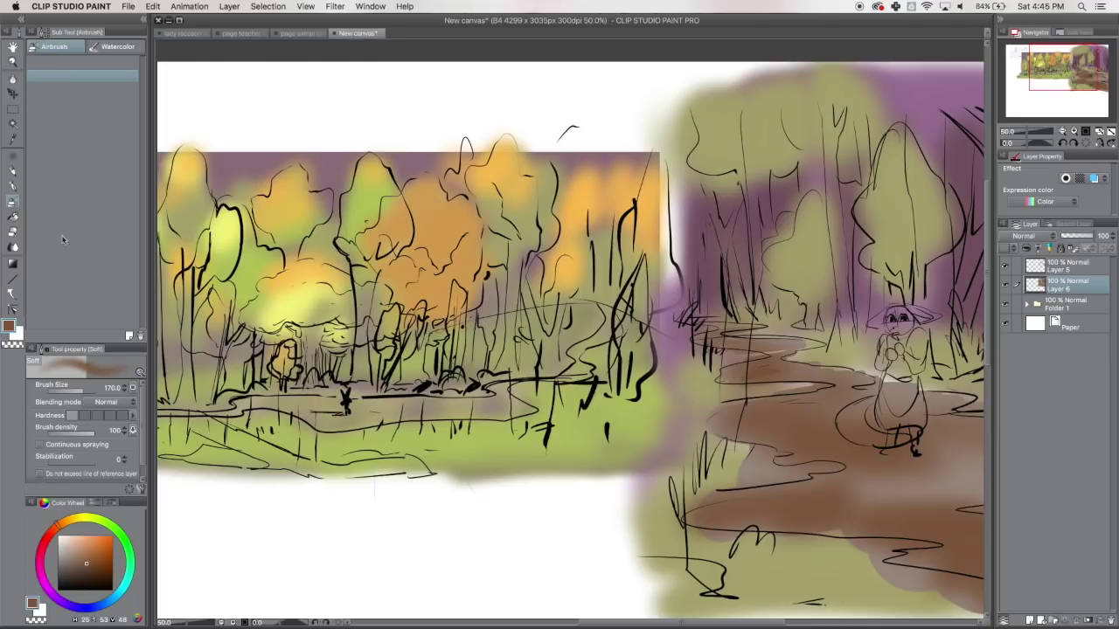
key(i)
click(14, 206)
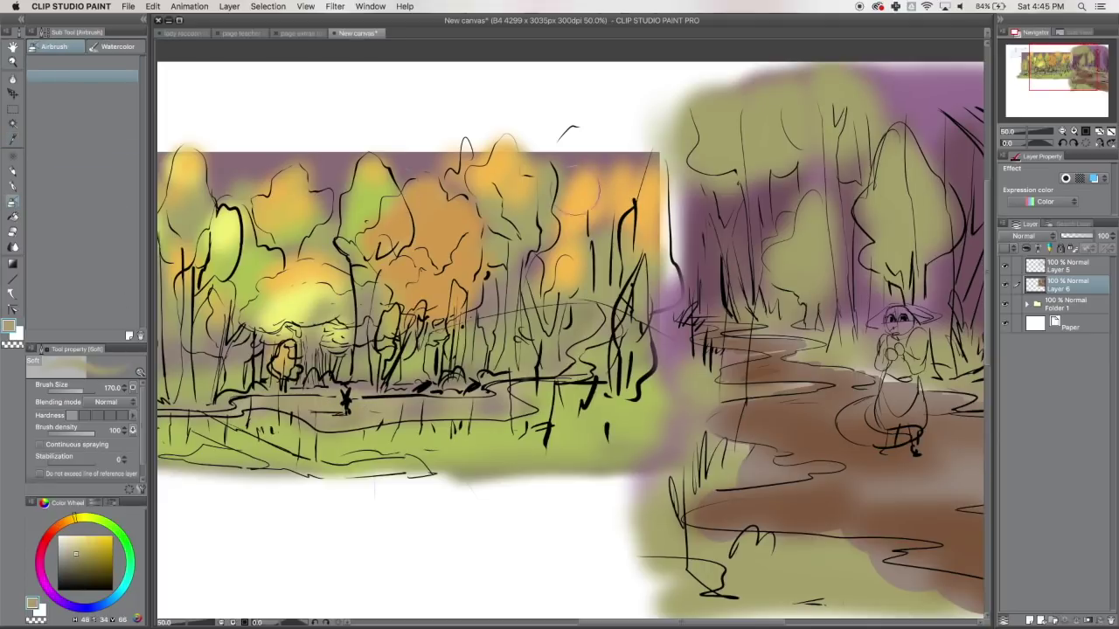
drag(1043, 57, 1074, 66)
mouse_move(610, 349)
mouse_down()
mouse_move(486, 337)
mouse_move(344, 293)
mouse_move(380, 269)
mouse_move(257, 333)
mouse_up()
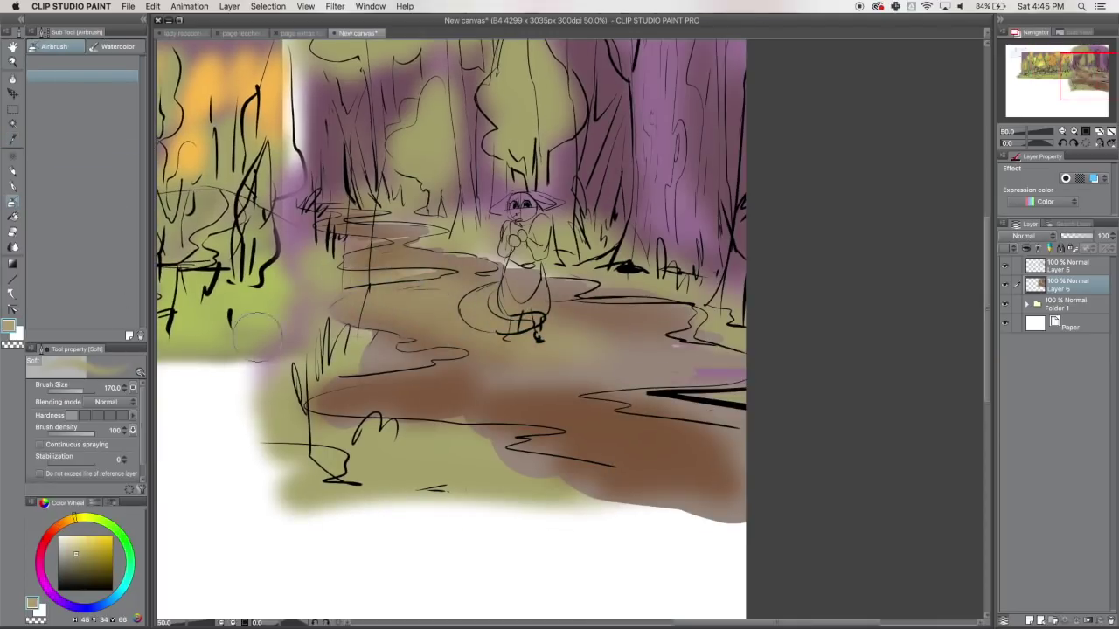
Step: Sample the blended brown near the ground's left side and airbrush it across the whole area to even out the colour
click(14, 140)
click(384, 278)
click(14, 202)
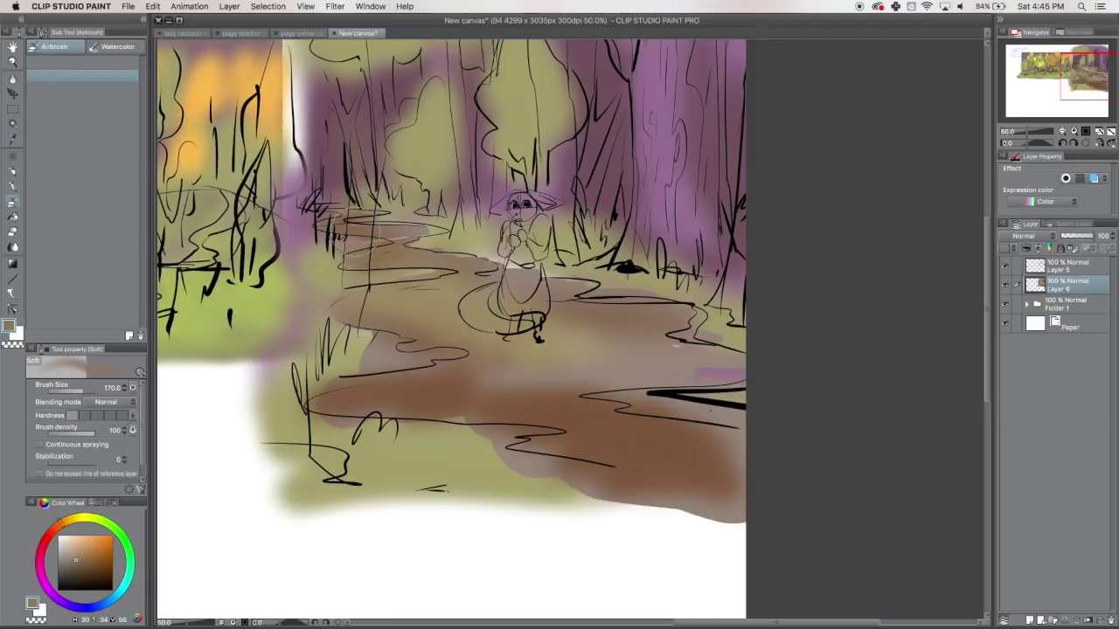
mouse_move(419, 266)
mouse_down()
mouse_move(472, 323)
mouse_move(461, 399)
mouse_move(725, 461)
mouse_move(576, 317)
mouse_move(717, 365)
mouse_up()
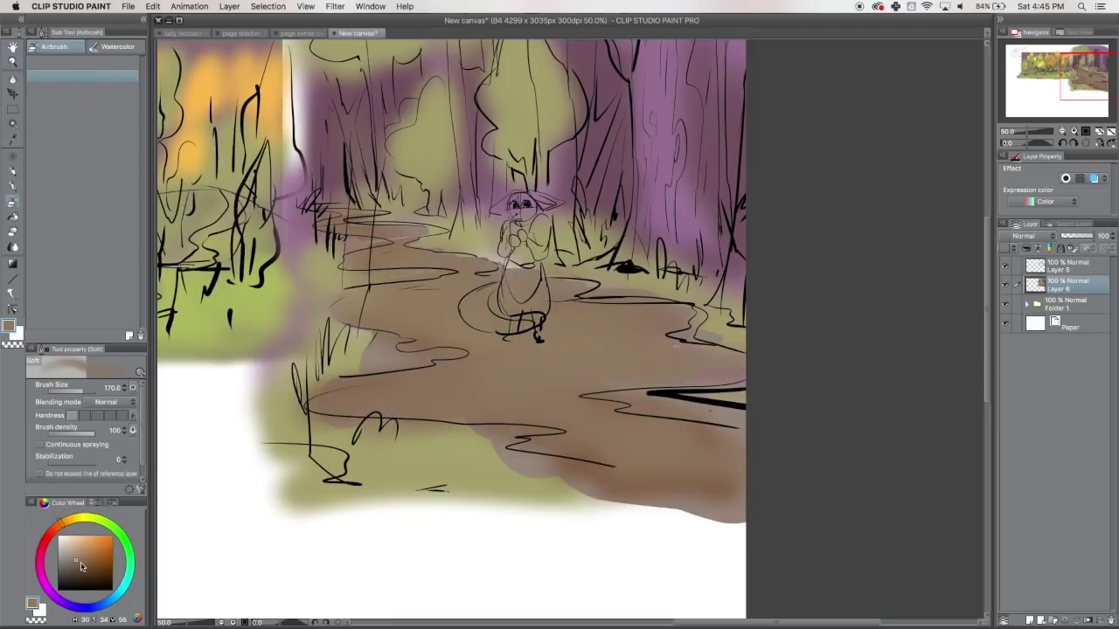
Step: Darken the far end of the winding ground with dark brown and dark mauve, then sample the mid-brown for blending
click(73, 574)
drag(331, 215, 414, 232)
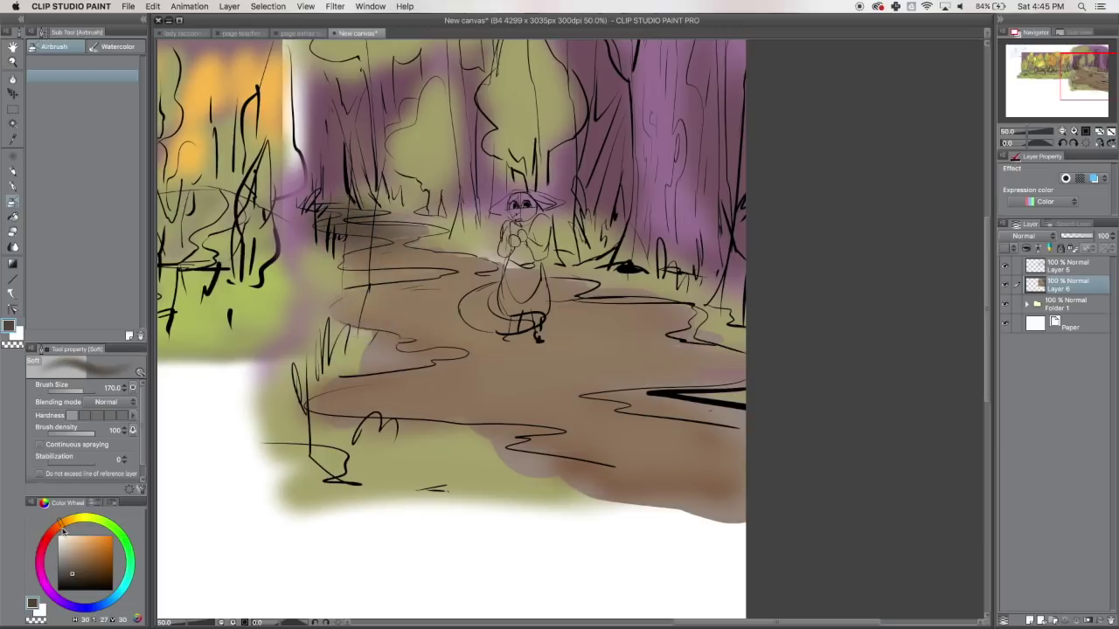
drag(56, 544, 41, 571)
mouse_move(315, 212)
mouse_down()
mouse_move(427, 238)
mouse_move(376, 255)
mouse_up()
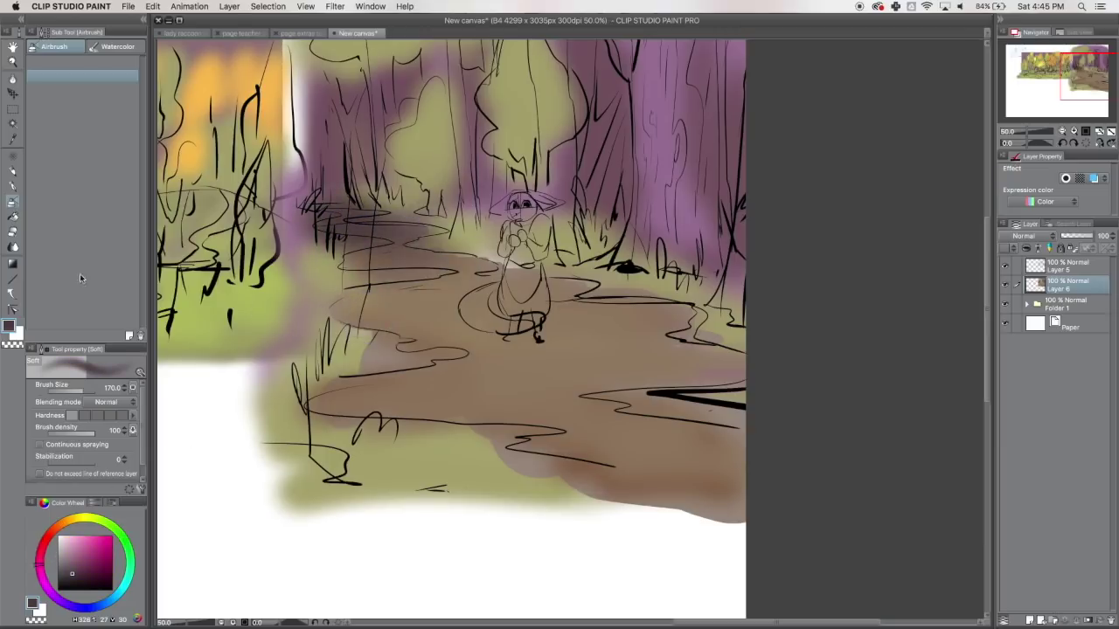
click(13, 140)
click(381, 303)
click(14, 203)
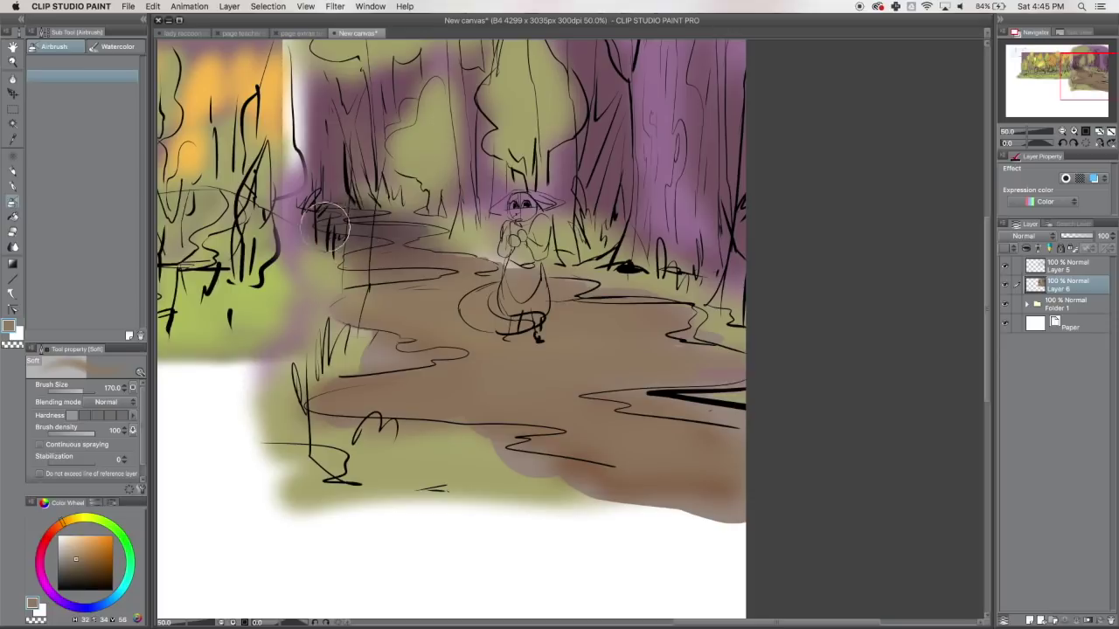
Step: Sample the mauve of the far trees, choose a darker plum, and airbrush shadows over the path's far bend and beneath the character
click(13, 139)
click(325, 186)
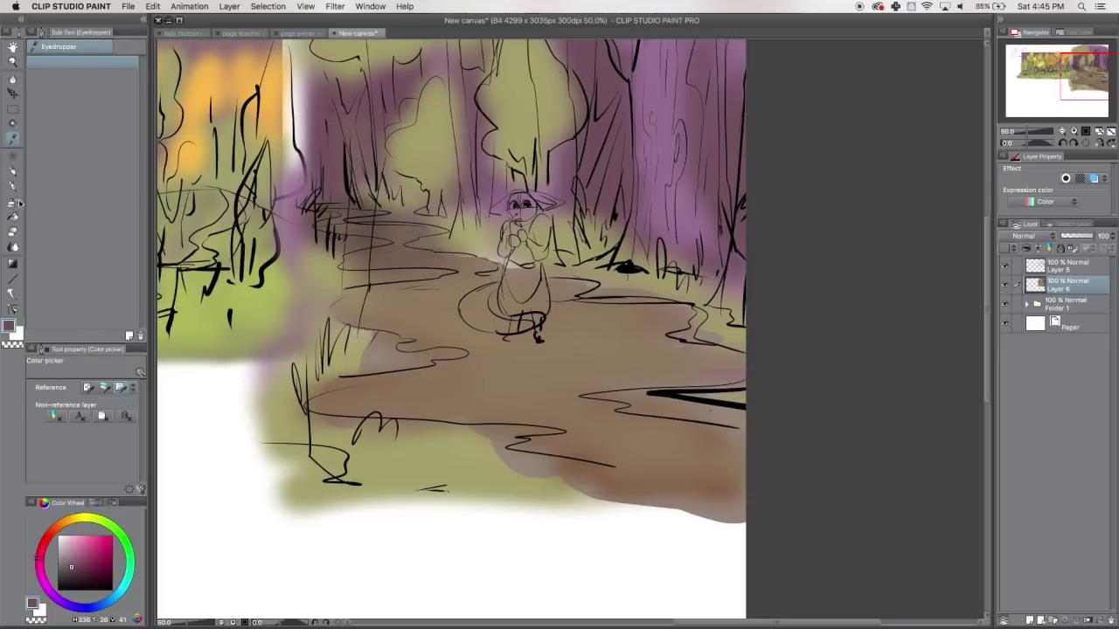
click(13, 202)
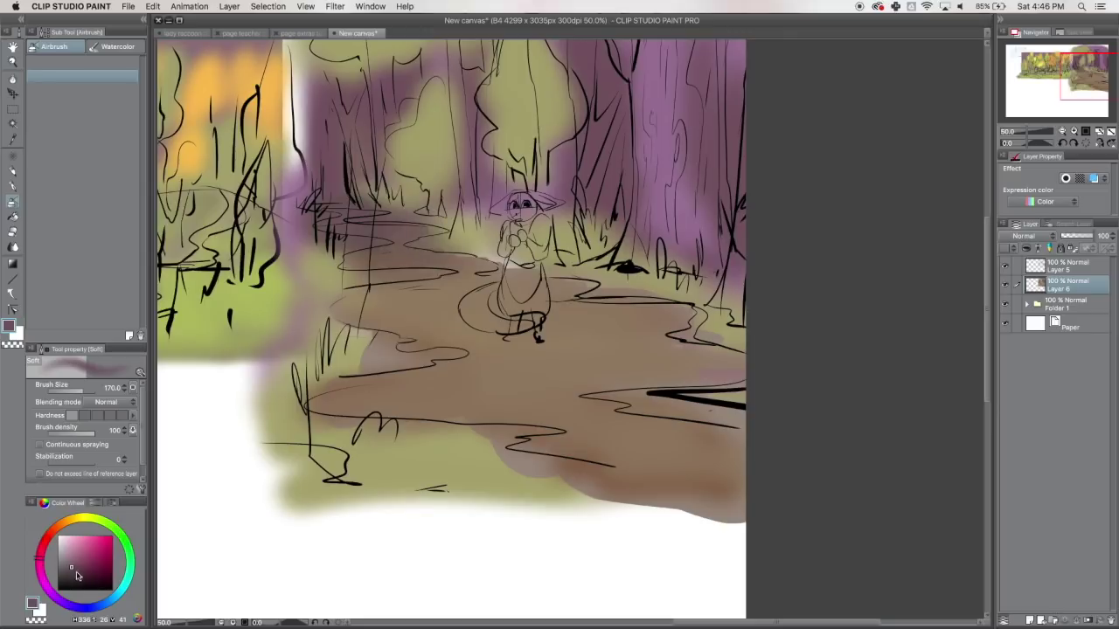
click(77, 575)
mouse_move(362, 225)
mouse_down()
mouse_move(437, 229)
mouse_move(340, 302)
mouse_move(358, 332)
mouse_up()
mouse_move(477, 293)
mouse_down()
mouse_move(519, 324)
mouse_move(428, 315)
mouse_up()
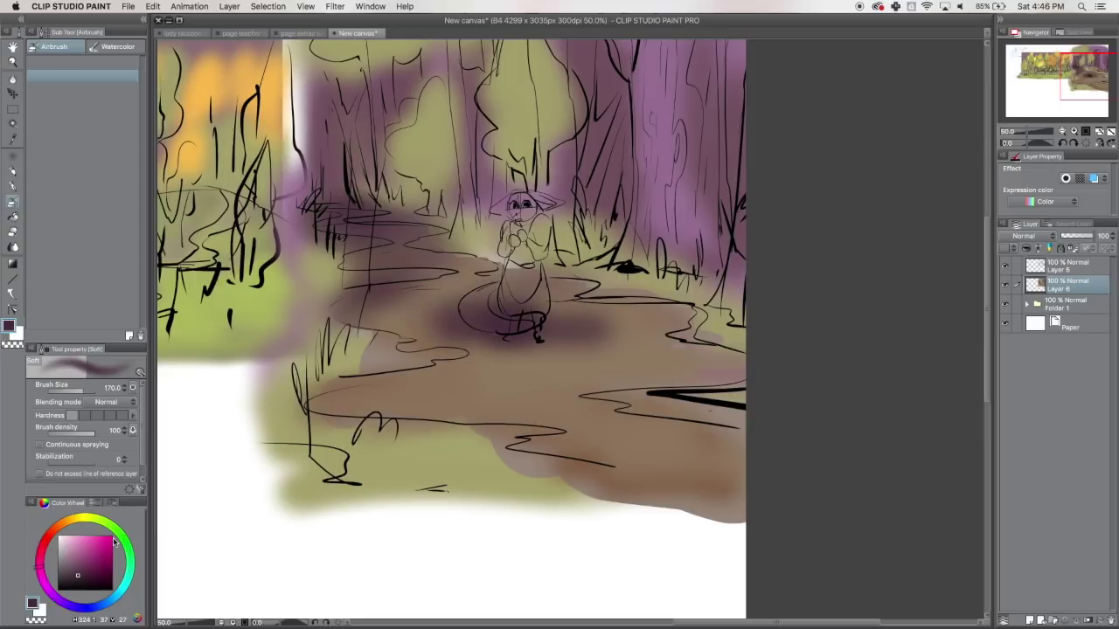
Step: Sample the path's mid-brown and airbrush it over the edges of the plum shadows to soften them
alt+click(409, 324)
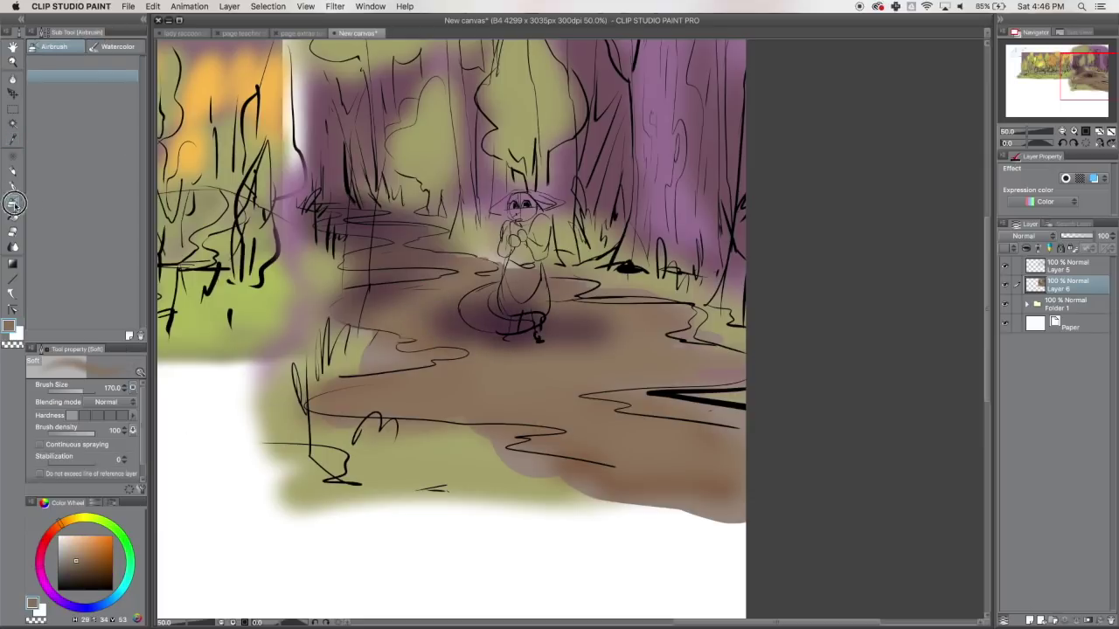
mouse_move(402, 301)
mouse_down()
mouse_move(446, 328)
mouse_move(611, 320)
mouse_move(401, 329)
mouse_up()
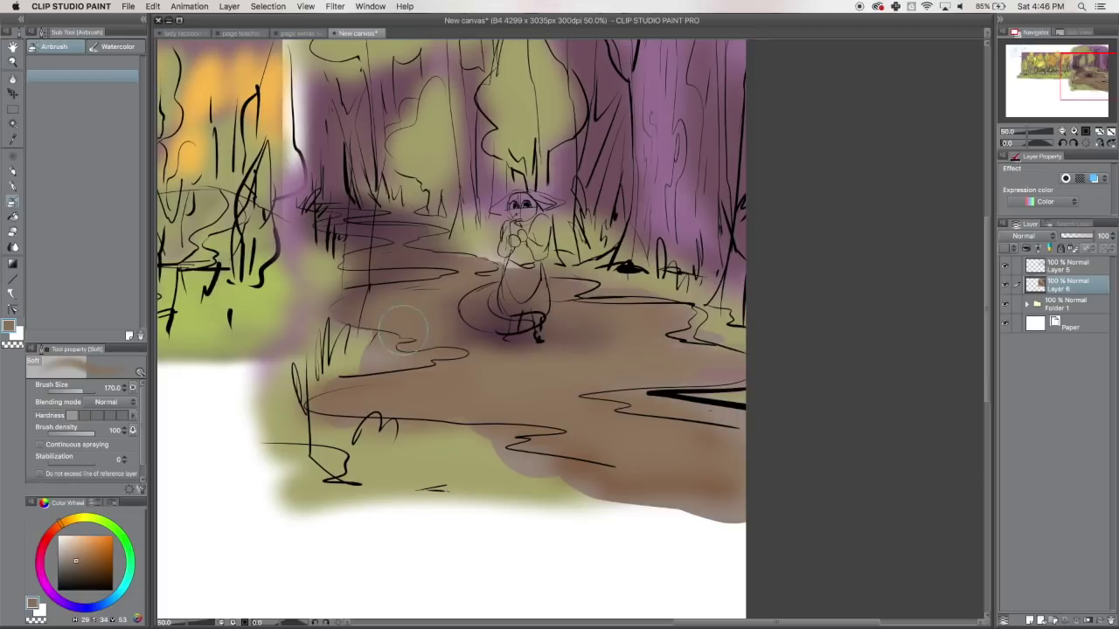
drag(434, 238, 312, 280)
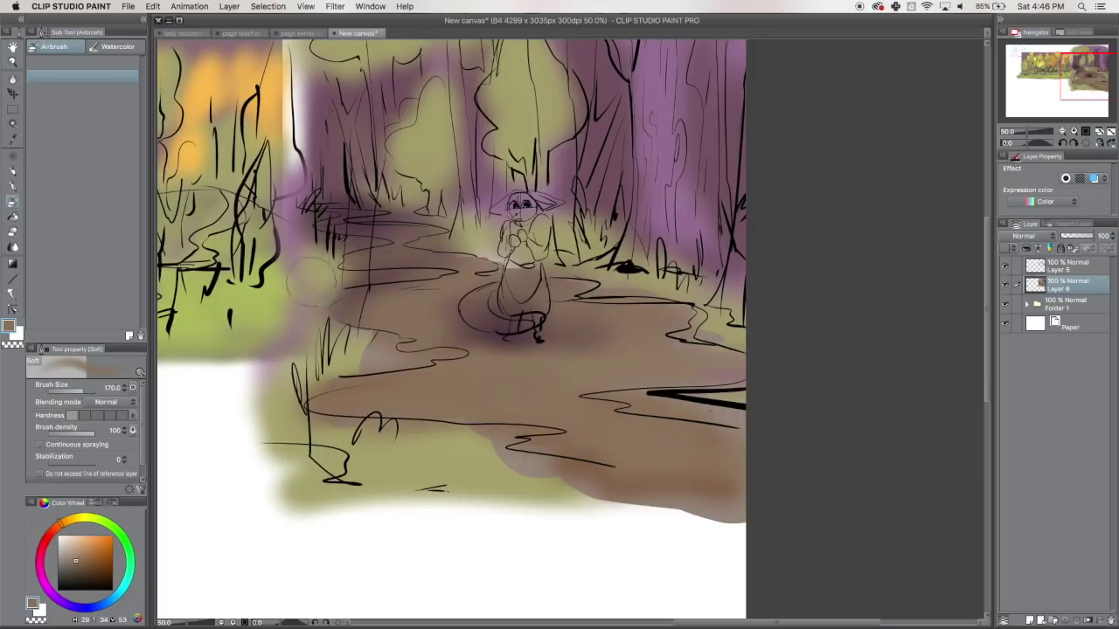
Step: Sample the olive green of the trees and airbrush the grass banks up to the path's sketched edges, reducing the brush size to 70
click(14, 140)
click(434, 142)
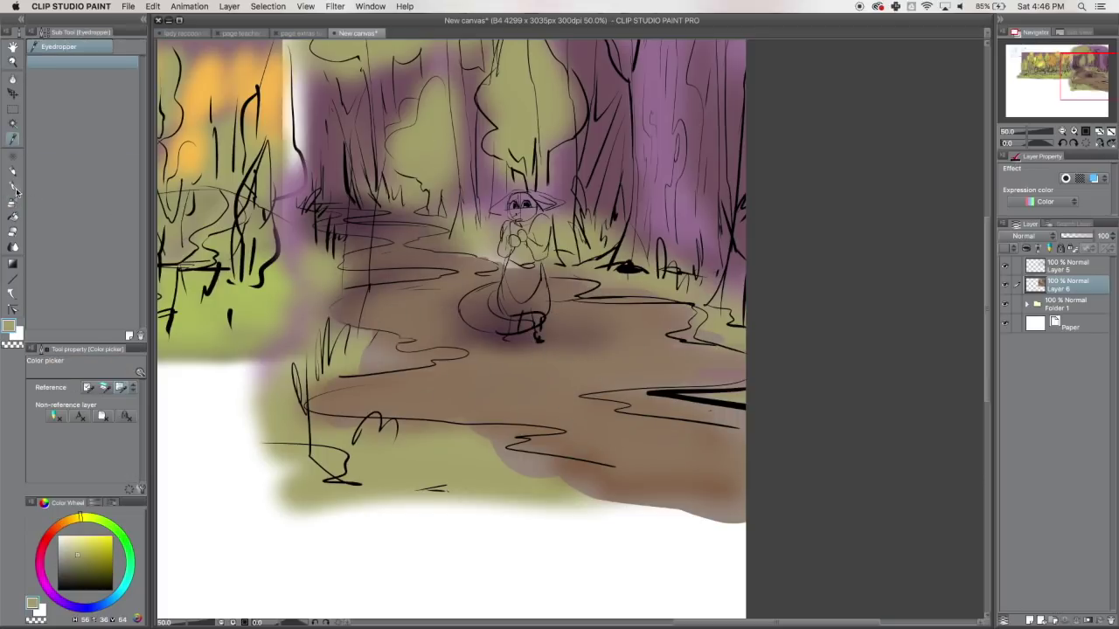
click(13, 216)
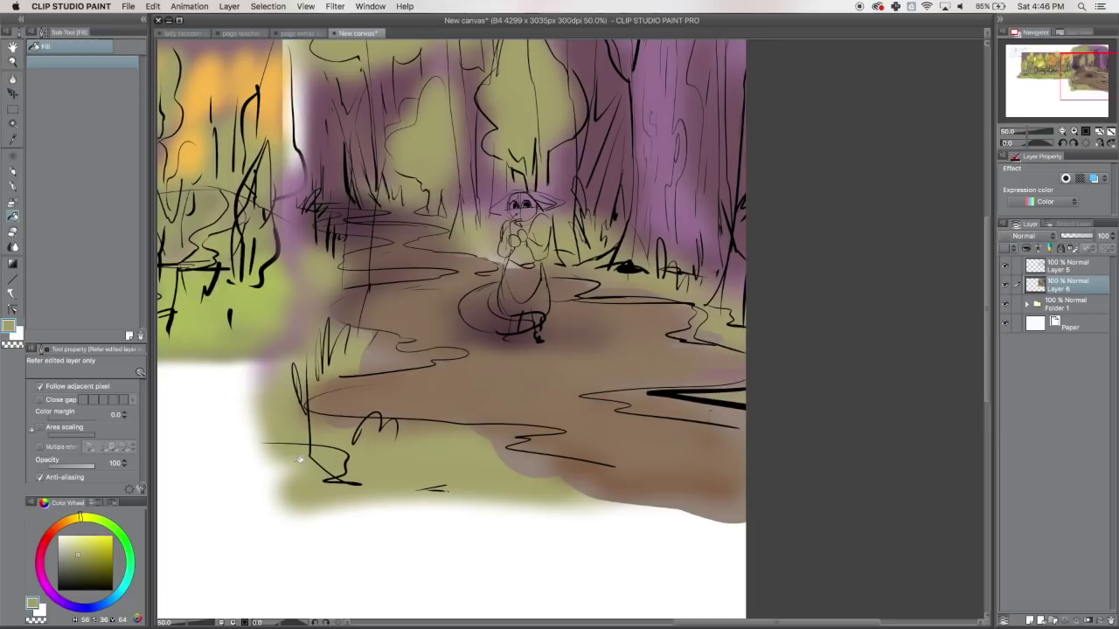
click(14, 203)
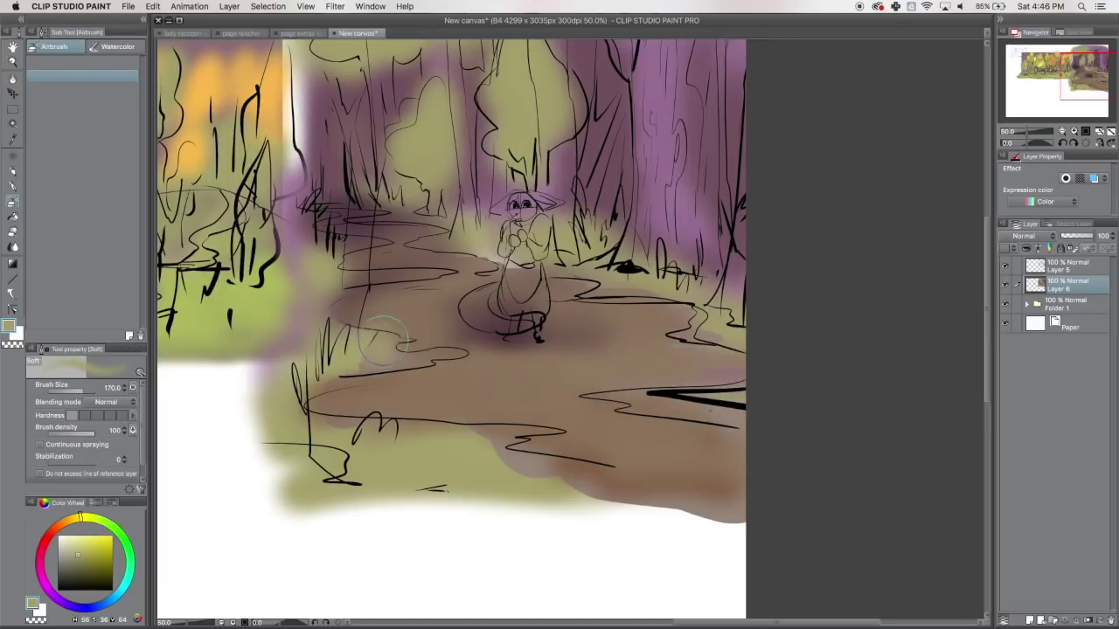
drag(435, 352, 299, 387)
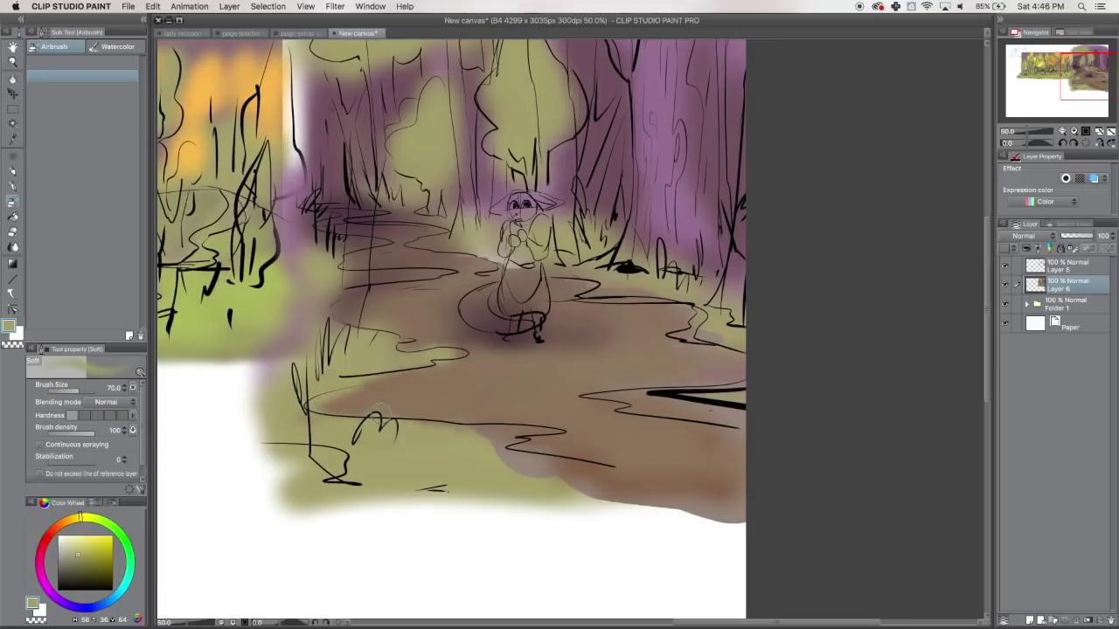
mouse_move(378, 410)
mouse_down()
mouse_move(524, 441)
mouse_move(648, 509)
mouse_up()
mouse_move(750, 392)
mouse_down()
mouse_move(603, 395)
mouse_move(676, 413)
mouse_up()
mouse_move(690, 337)
mouse_down()
mouse_move(594, 273)
mouse_move(411, 238)
mouse_move(317, 191)
mouse_move(376, 243)
mouse_move(324, 315)
mouse_move(305, 280)
mouse_move(278, 354)
mouse_up()
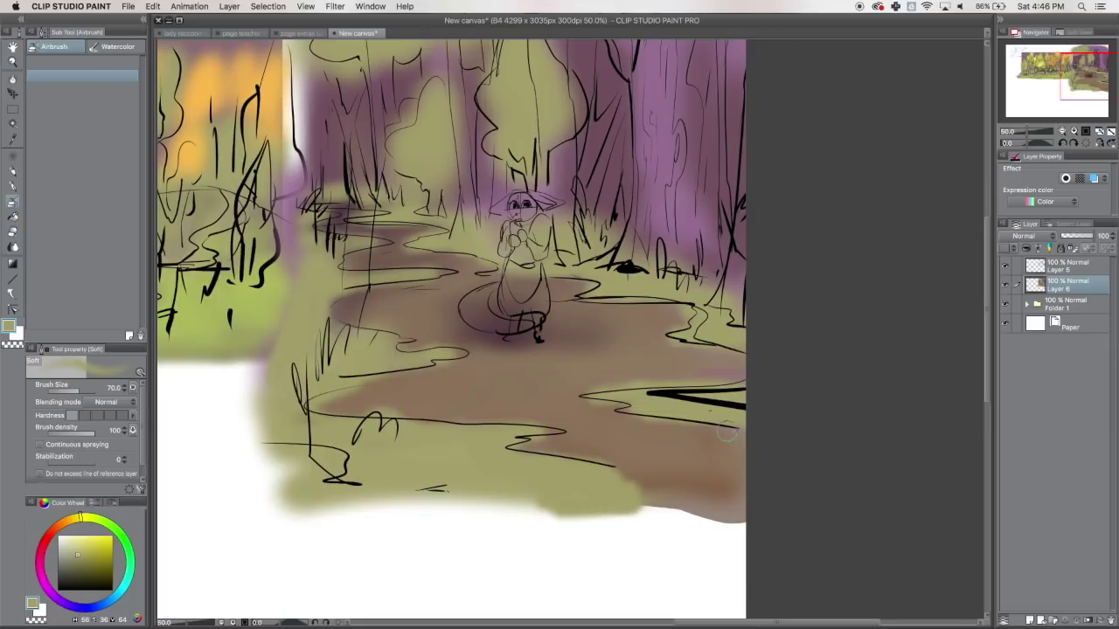
Step: Sample a muted brown and airbrush it over the far part of the path and the grass beside its bend
click(12, 155)
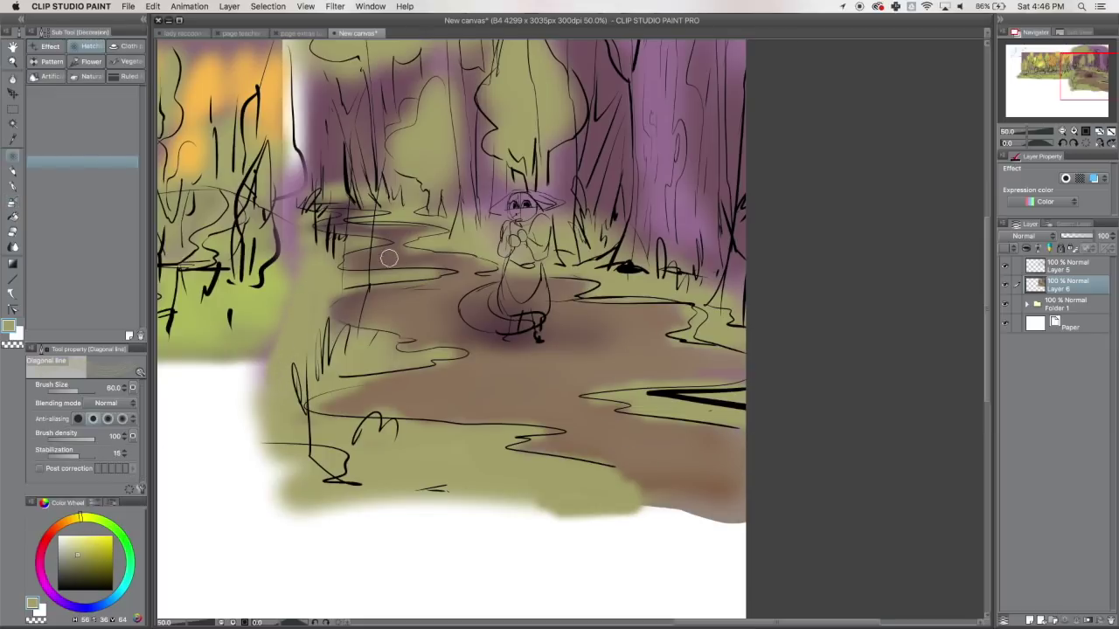
click(13, 143)
click(333, 181)
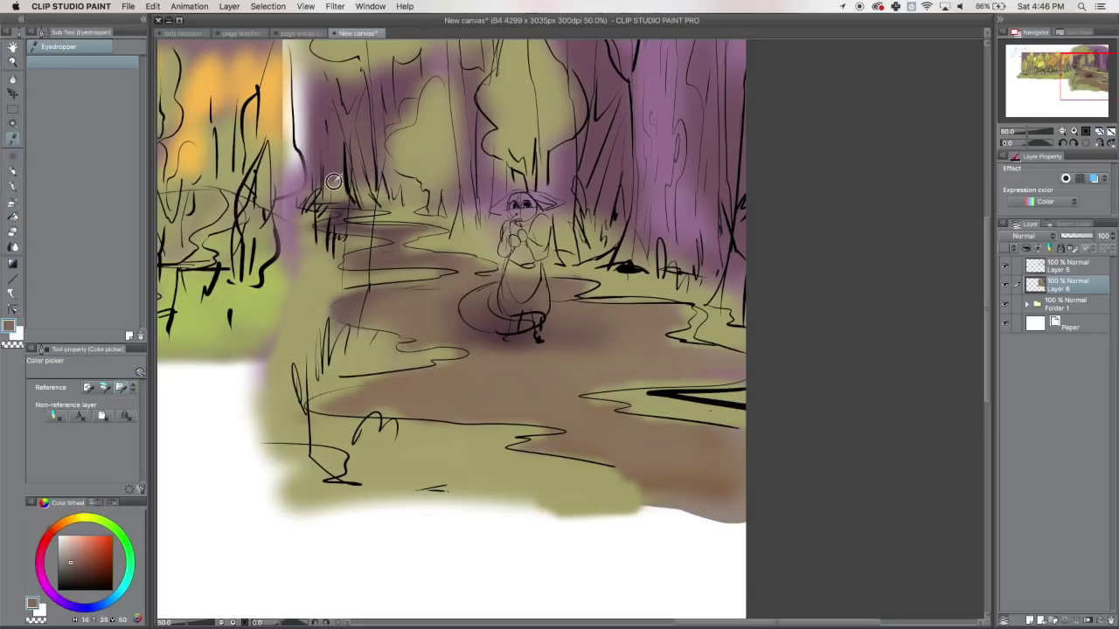
click(12, 206)
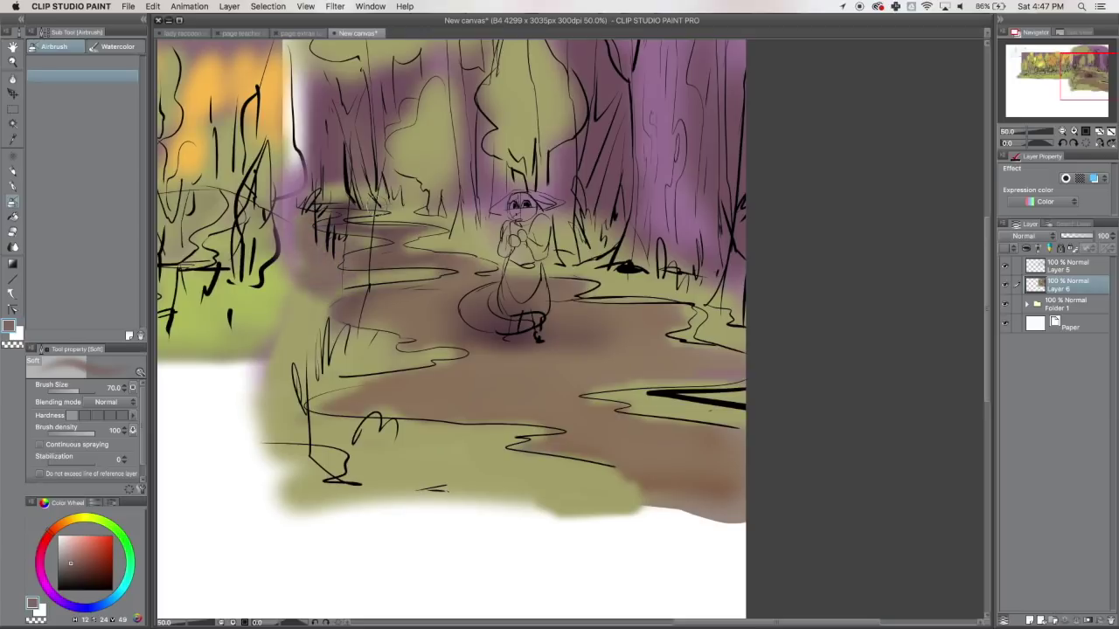
mouse_move(422, 212)
mouse_down()
mouse_move(467, 243)
mouse_move(499, 248)
mouse_up()
drag(332, 290, 302, 342)
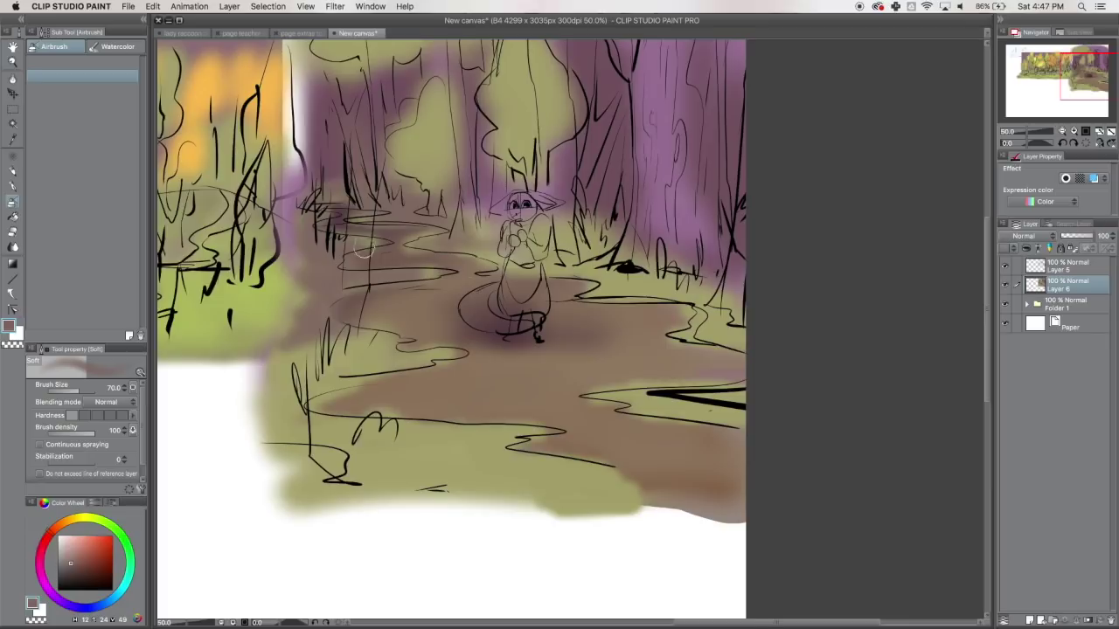
Step: Sample the dark mauve at the path's far end and airbrush it along the distant windings to deepen them
key(i)
click(338, 214)
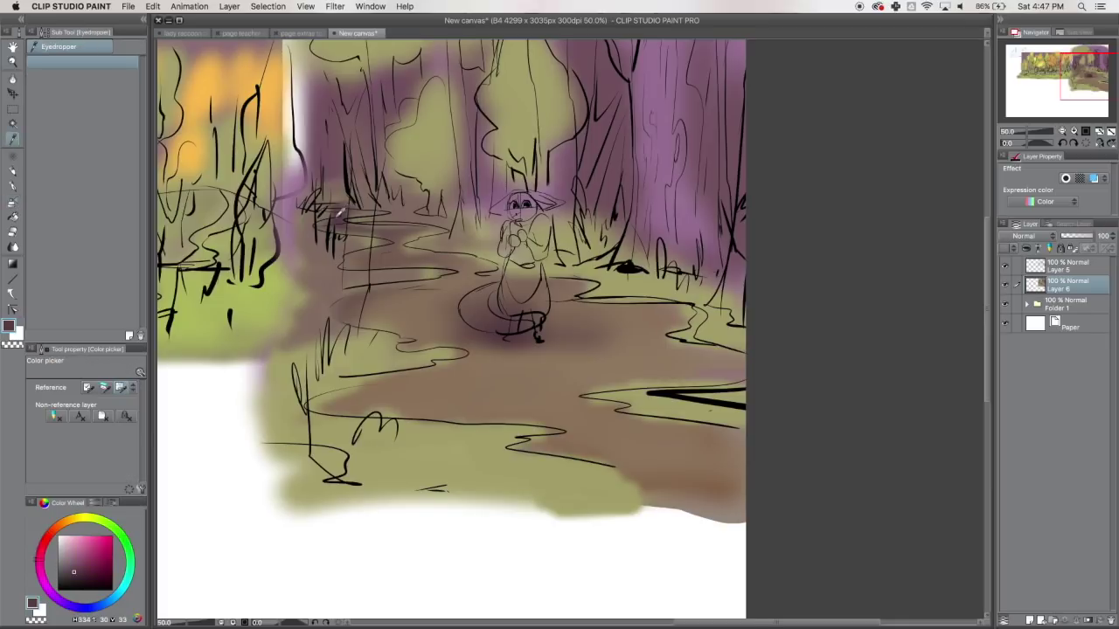
click(13, 217)
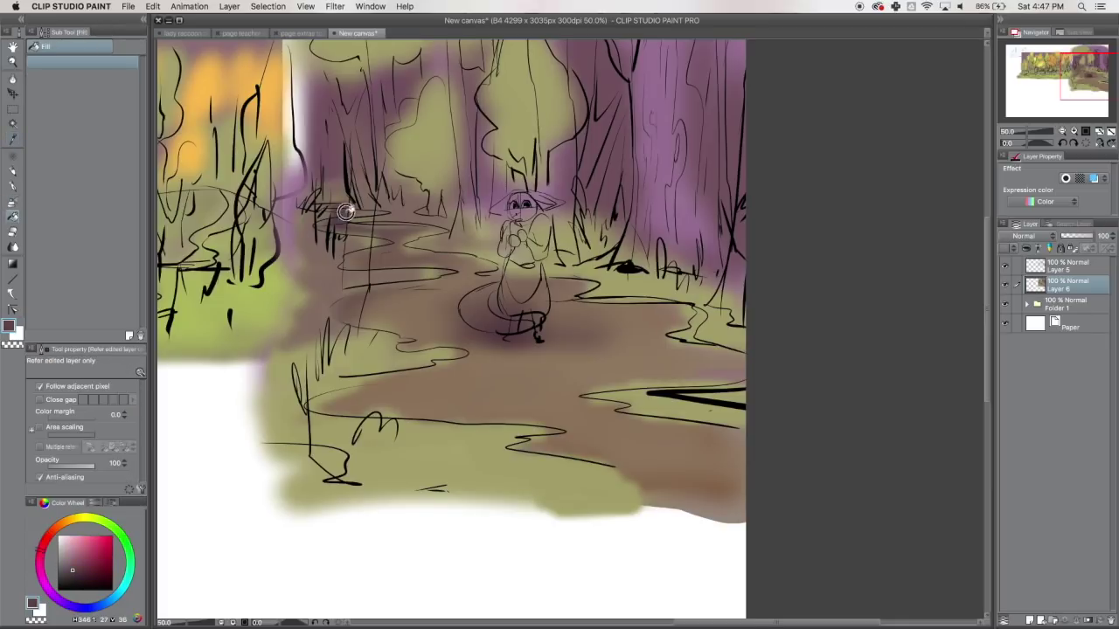
click(12, 201)
mouse_move(332, 205)
mouse_down()
mouse_move(367, 214)
mouse_move(385, 234)
mouse_move(550, 276)
mouse_up()
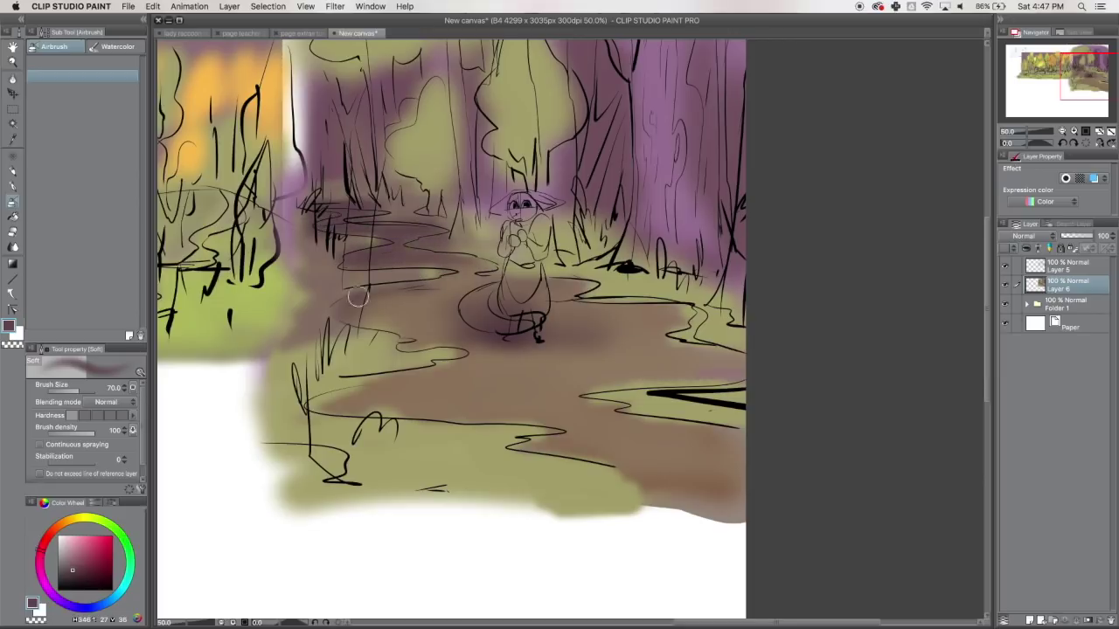
Step: Draw dark mauve G-pen strokes for the character's cast shadow, the distant trunks and the thin foreground tree beside the path
click(12, 187)
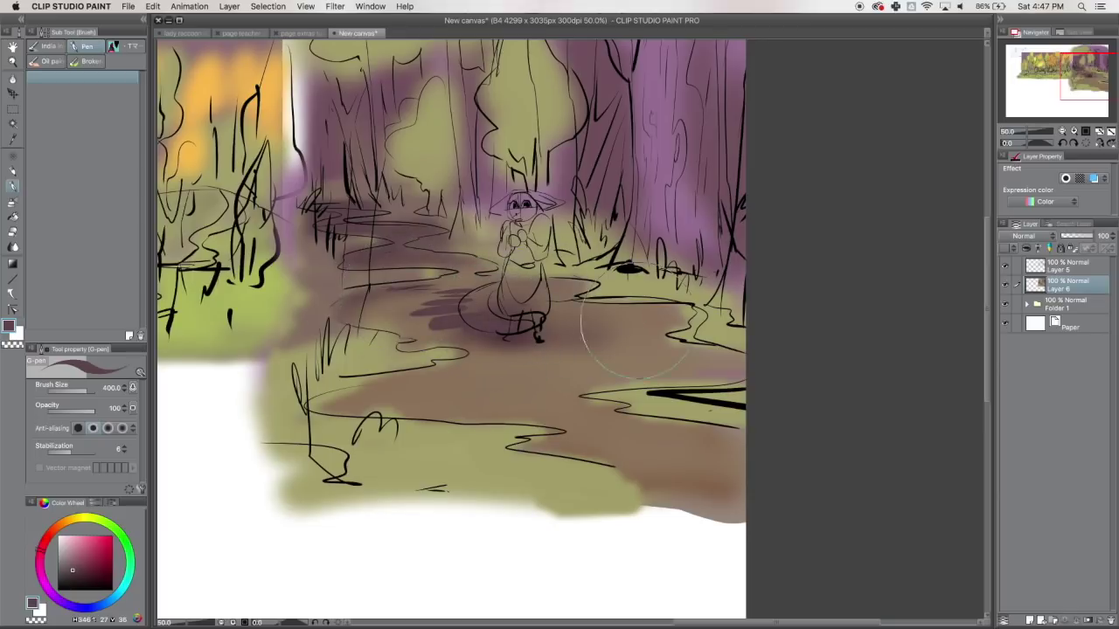
drag(579, 173, 575, 120)
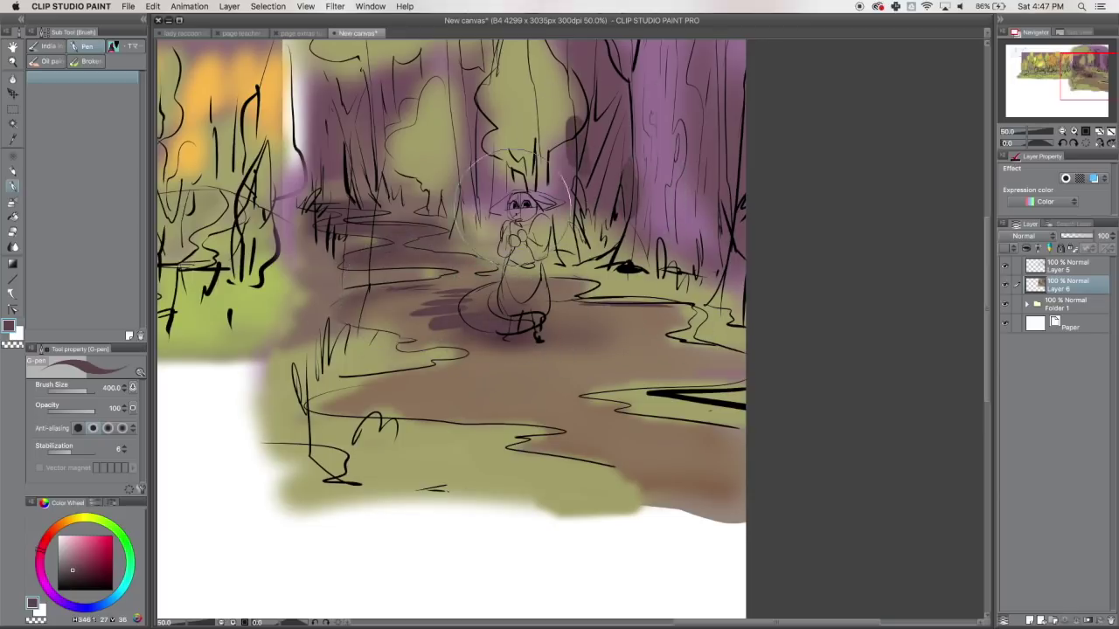
mouse_move(406, 177)
mouse_down()
mouse_move(416, 209)
mouse_move(350, 110)
mouse_move(358, 153)
mouse_move(332, 101)
mouse_move(315, 175)
mouse_up()
mouse_move(384, 267)
mouse_down()
mouse_move(333, 284)
mouse_move(332, 262)
mouse_move(319, 385)
mouse_up()
drag(340, 441, 332, 472)
click(12, 157)
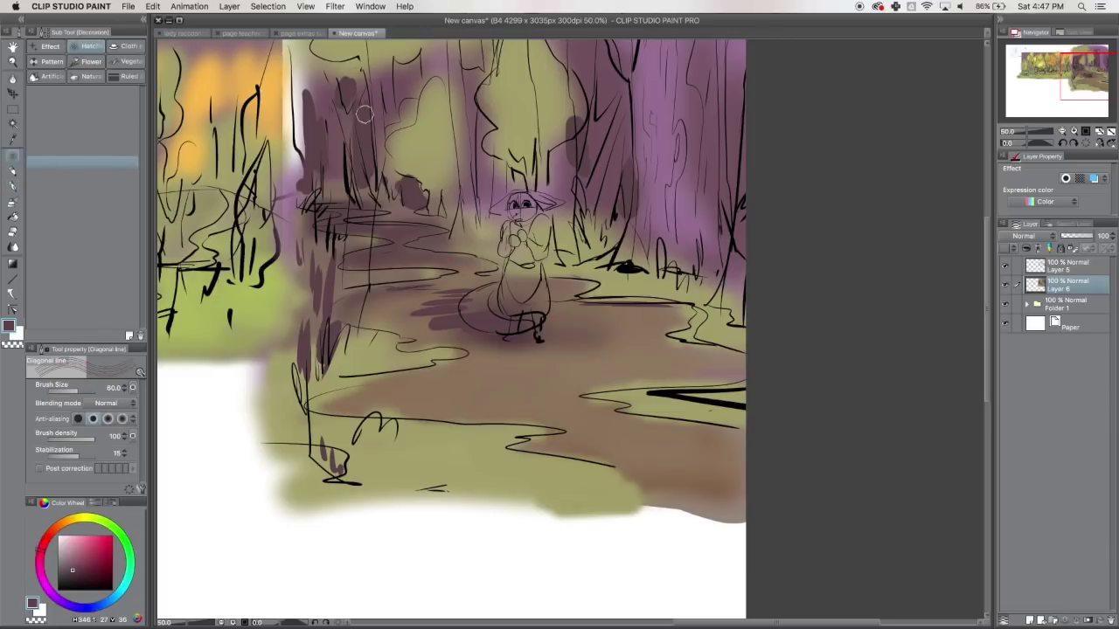
Step: Sample the olive foliage, choose a slightly darker green, and pen grass blades and a small bush onto the foreground banks
click(12, 137)
click(331, 49)
click(14, 186)
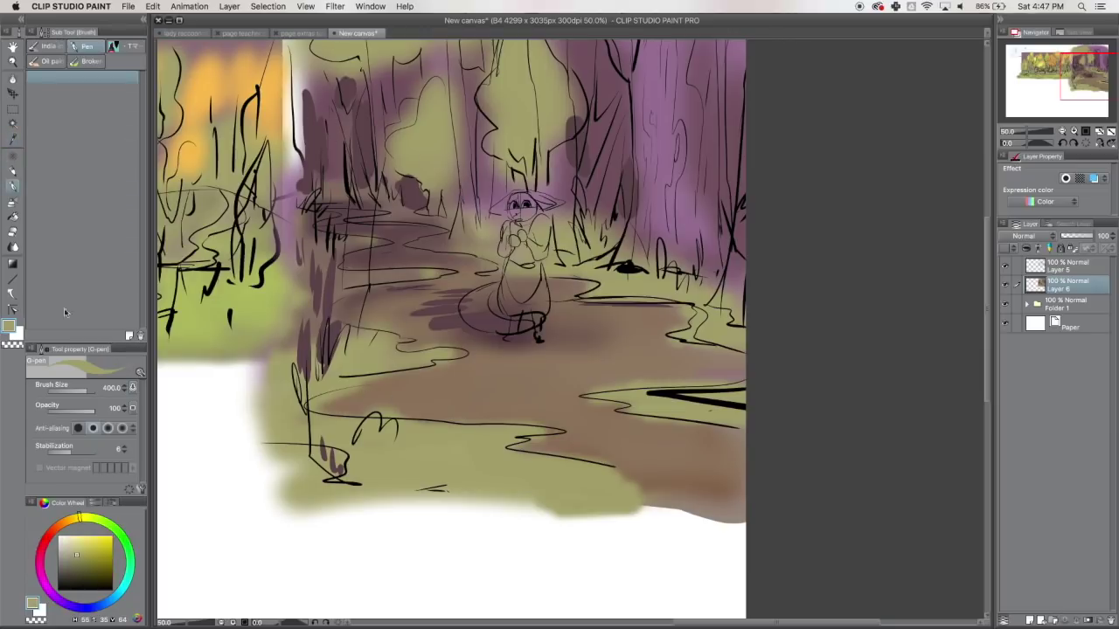
click(81, 561)
mouse_move(353, 339)
mouse_down()
mouse_move(344, 362)
mouse_move(356, 362)
mouse_up()
mouse_move(376, 335)
mouse_down()
mouse_move(365, 358)
mouse_move(376, 351)
mouse_up()
drag(336, 427, 330, 447)
drag(345, 425, 349, 469)
mouse_move(372, 442)
mouse_down()
mouse_move(354, 477)
mouse_move(384, 479)
mouse_up()
drag(467, 430, 447, 455)
drag(483, 435, 463, 457)
mouse_move(493, 441)
mouse_down()
mouse_move(474, 461)
mouse_move(488, 461)
mouse_up()
mouse_move(506, 434)
mouse_down()
mouse_move(498, 445)
mouse_move(424, 437)
mouse_move(461, 475)
mouse_up()
drag(676, 407, 671, 416)
Step: Add the darker green to the grass along the farther path and to the lower foliage of the two small trees
drag(348, 283, 406, 274)
drag(463, 238, 449, 241)
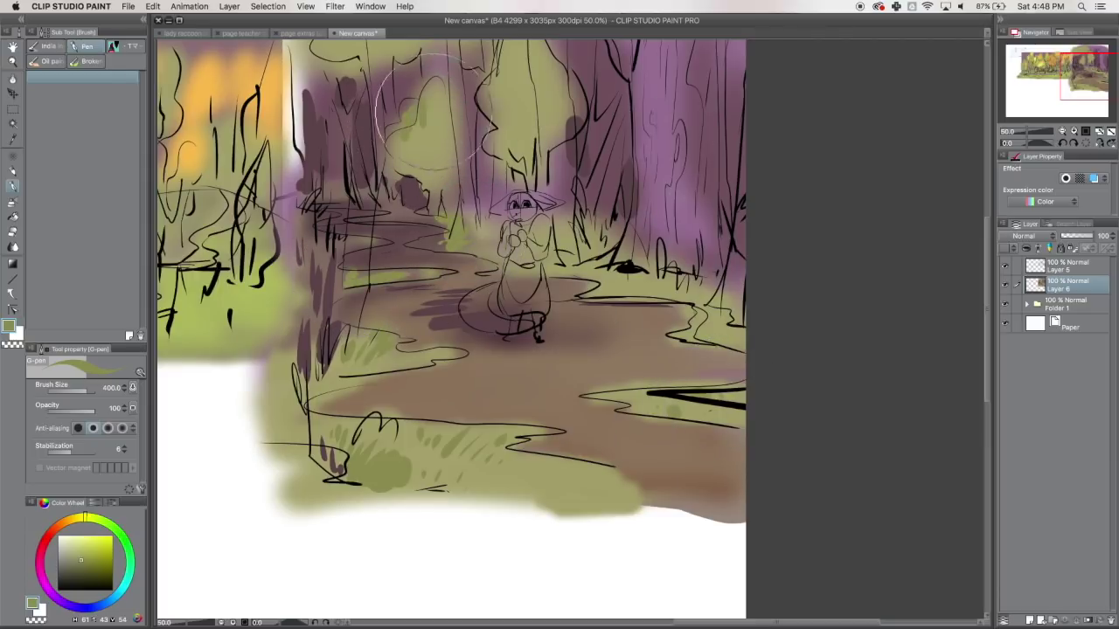
drag(423, 122, 430, 164)
mouse_move(492, 89)
mouse_down()
mouse_move(496, 118)
mouse_move(531, 130)
mouse_up()
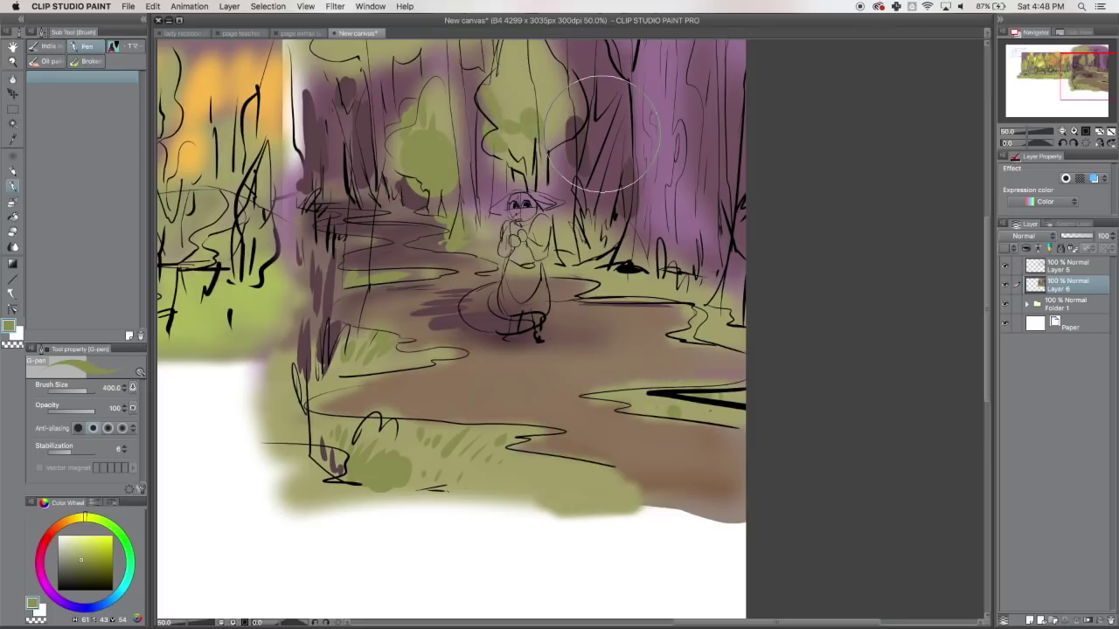
Step: Sample the orange from the coloured forest scene and airbrush it over the upper canopy and the tips of the small trees
scroll(602, 133, up, 5)
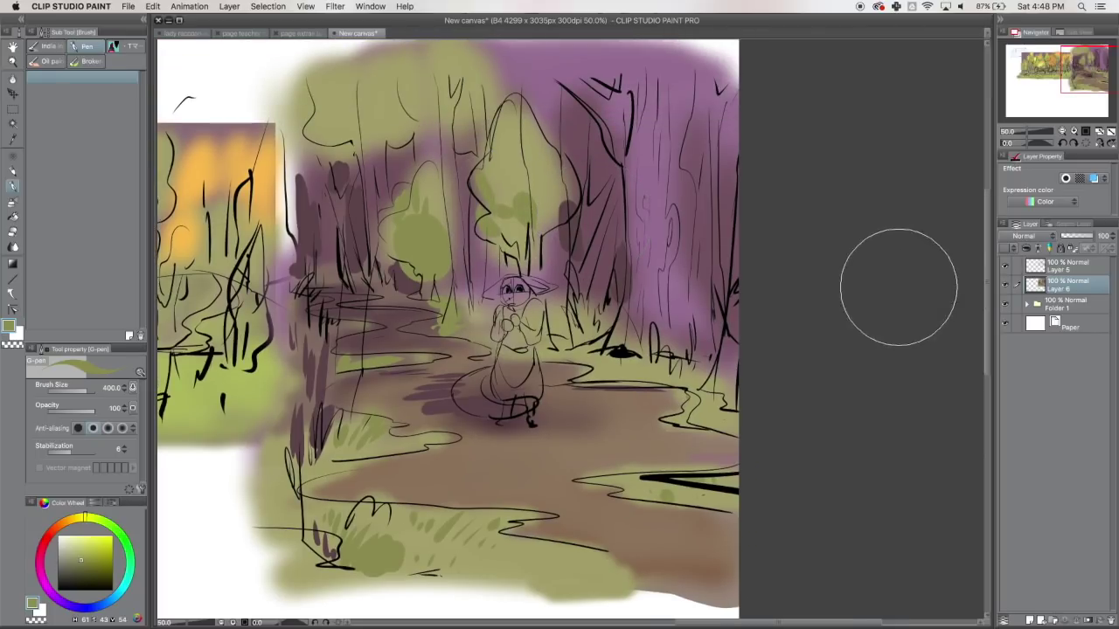
key(i)
click(225, 143)
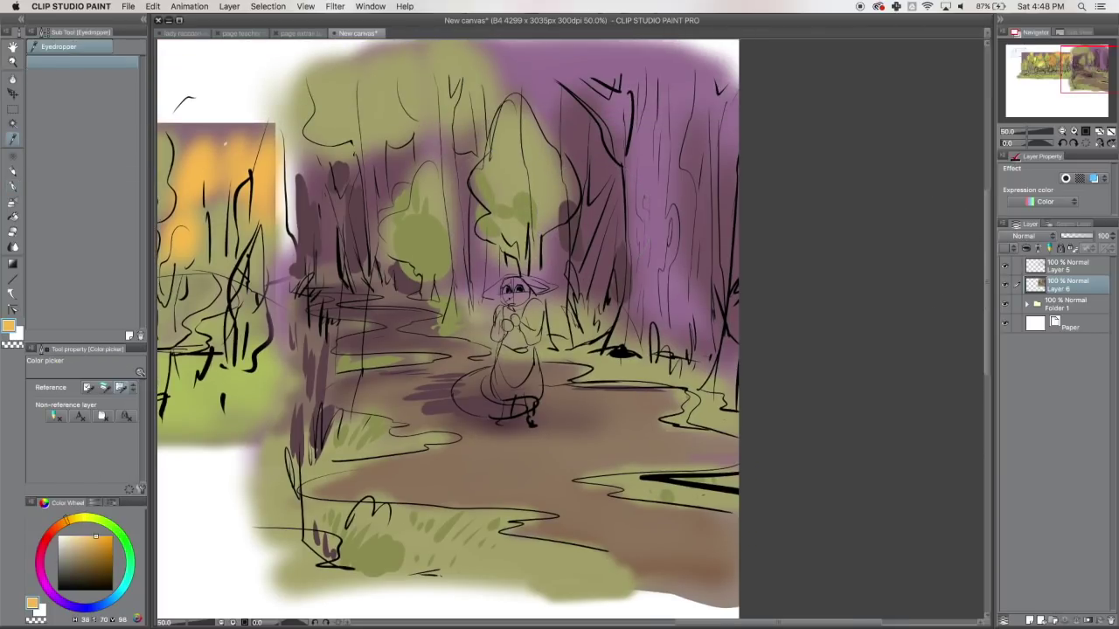
click(12, 202)
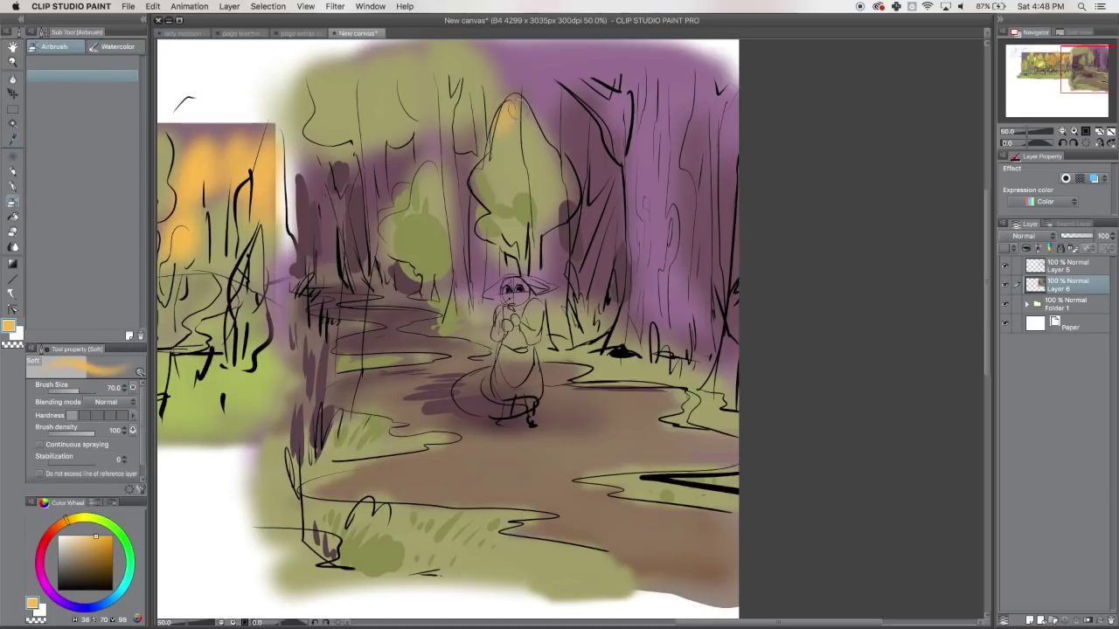
mouse_move(625, 53)
mouse_down()
mouse_move(569, 66)
mouse_move(542, 87)
mouse_move(490, 65)
mouse_move(539, 52)
mouse_move(612, 65)
mouse_move(472, 53)
mouse_move(524, 92)
mouse_move(564, 96)
mouse_up()
mouse_move(696, 44)
mouse_down()
mouse_move(733, 92)
mouse_move(745, 200)
mouse_up()
Step: Sample the muted reddish brown from the top of the coloured forest scene and airbrush it into the orange canopy
click(12, 122)
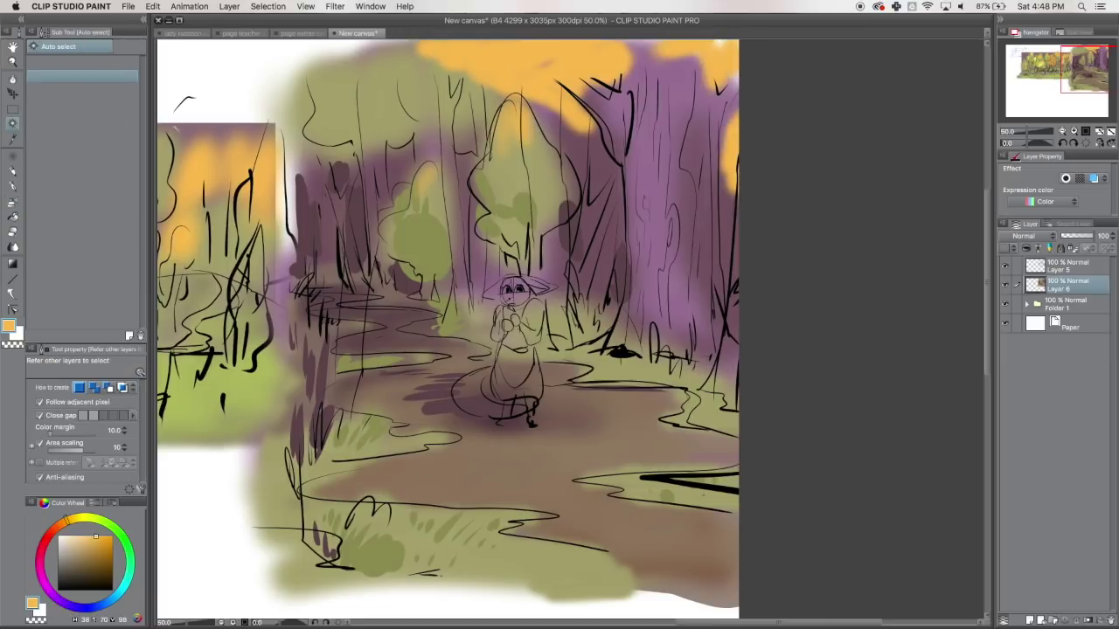
key(i)
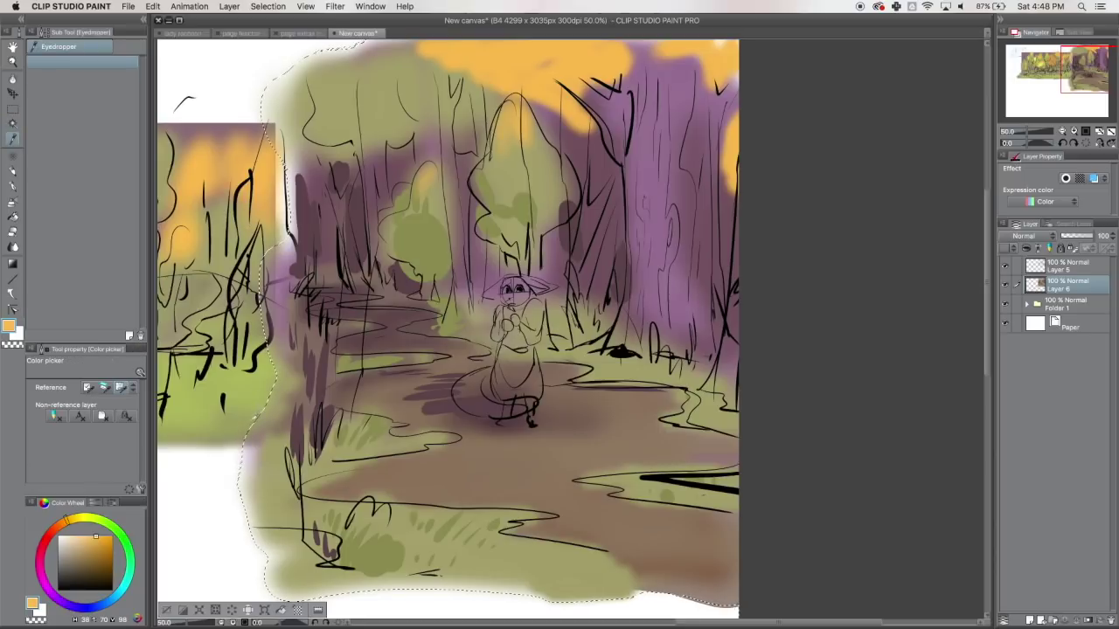
click(231, 132)
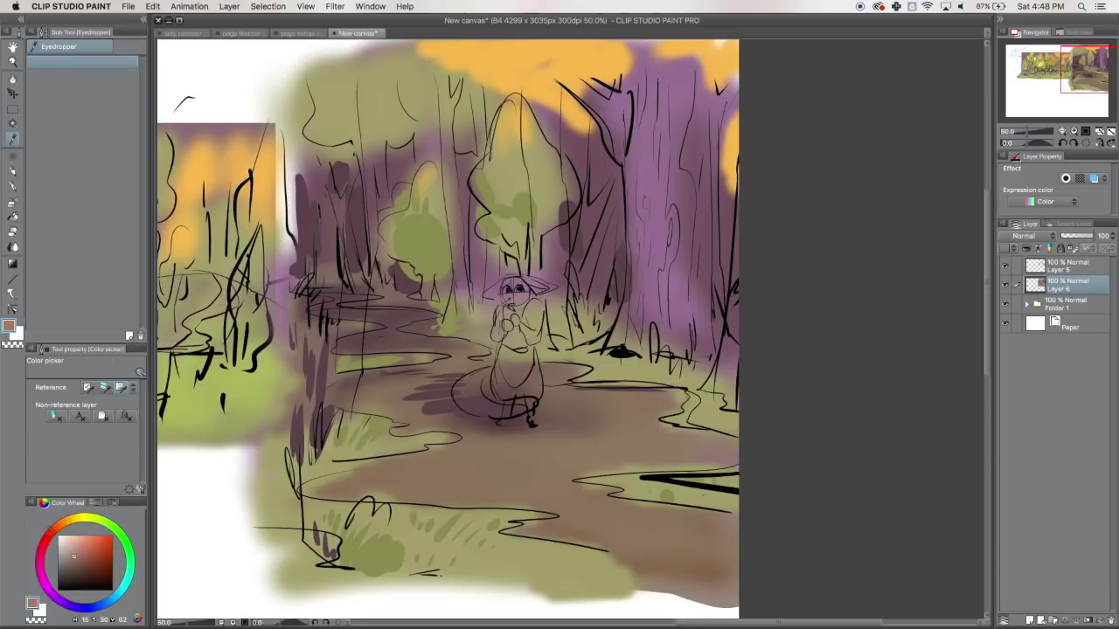
key(p)
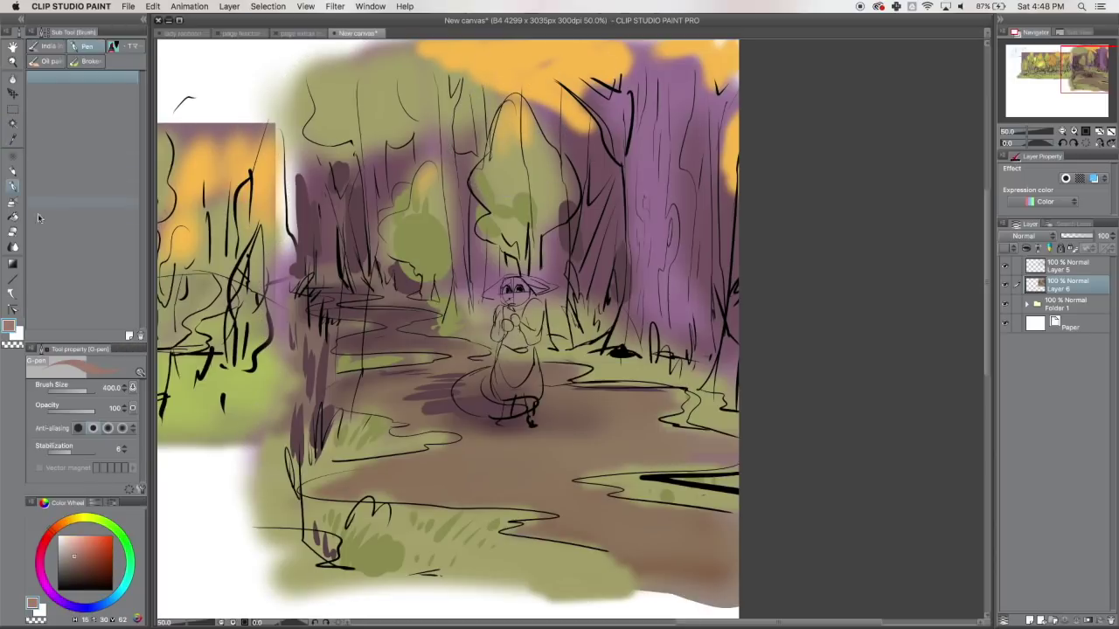
key(b)
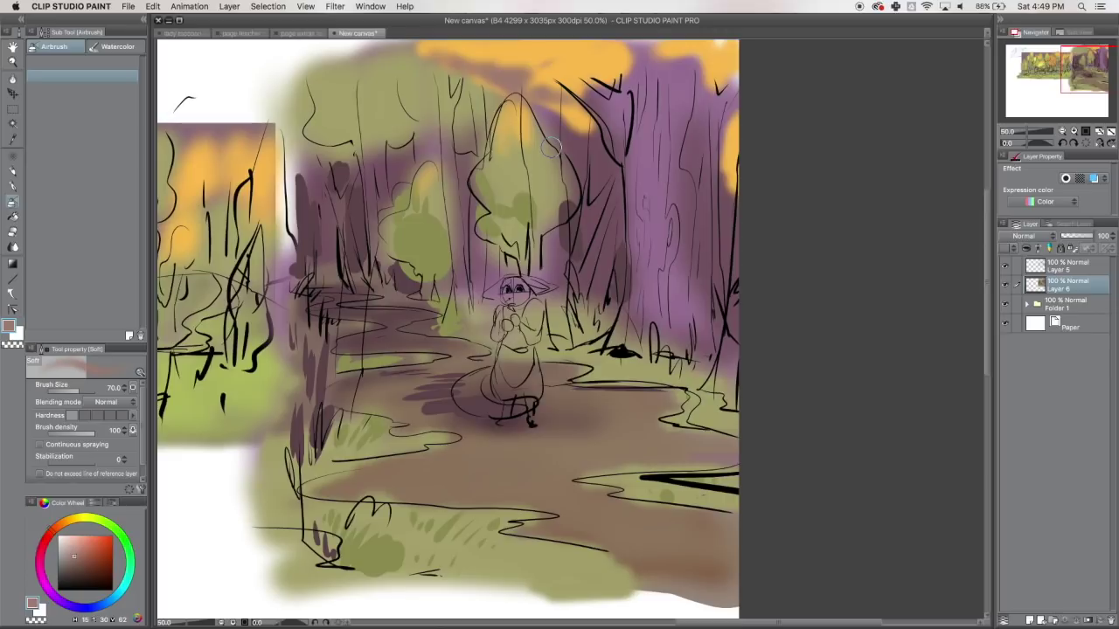
Step: Sample a pale yellow from the coloured forest scene and airbrush highlights onto the orange canopy, the large olive foliage and the small trees
mouse_move(1076, 90)
mouse_down()
mouse_move(1058, 94)
mouse_move(1068, 68)
mouse_move(1101, 64)
mouse_up()
click(12, 138)
click(441, 207)
click(12, 200)
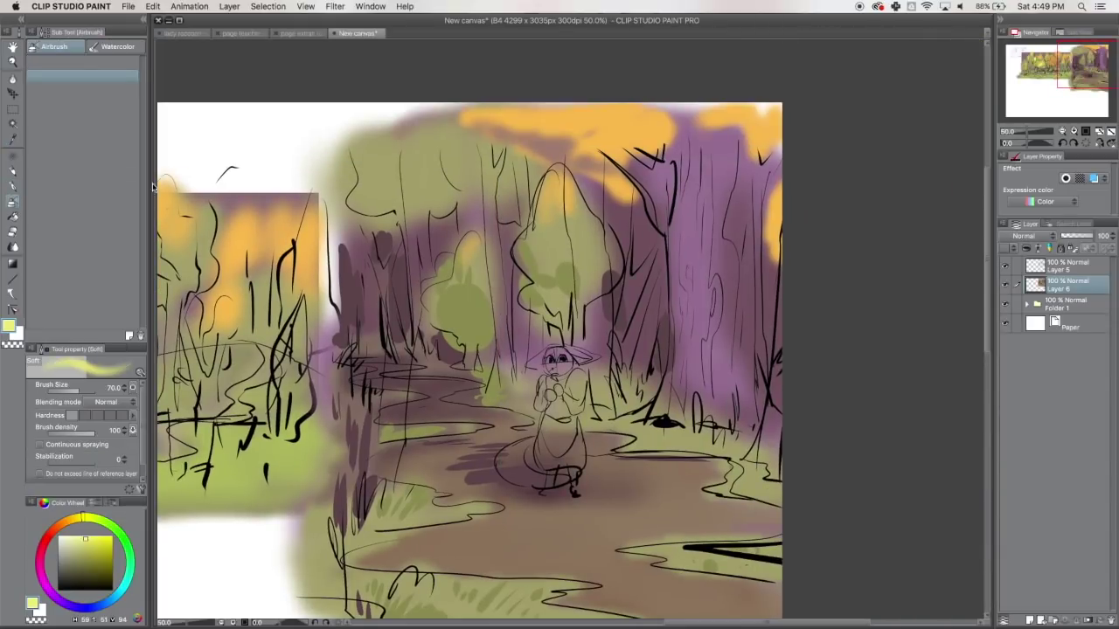
drag(375, 133, 416, 121)
drag(472, 234, 433, 284)
mouse_move(537, 188)
mouse_down()
mouse_move(555, 175)
mouse_move(582, 219)
mouse_up()
mouse_move(503, 116)
mouse_down()
mouse_move(530, 105)
mouse_move(632, 142)
mouse_up()
drag(716, 120, 733, 119)
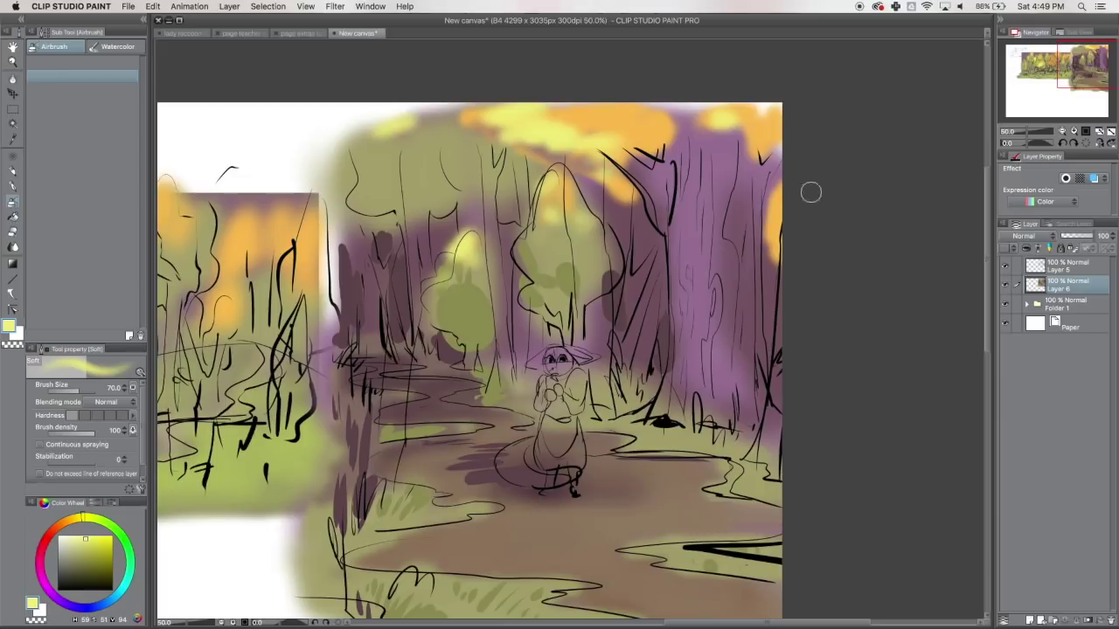
Step: Airbrush pale yellow light patches between the trunks and onto the grass along the far path and beside the character
drag(647, 246, 643, 261)
drag(348, 233, 359, 242)
mouse_move(412, 368)
mouse_down()
mouse_move(456, 362)
mouse_move(483, 397)
mouse_up()
drag(619, 376, 644, 381)
drag(671, 429, 709, 435)
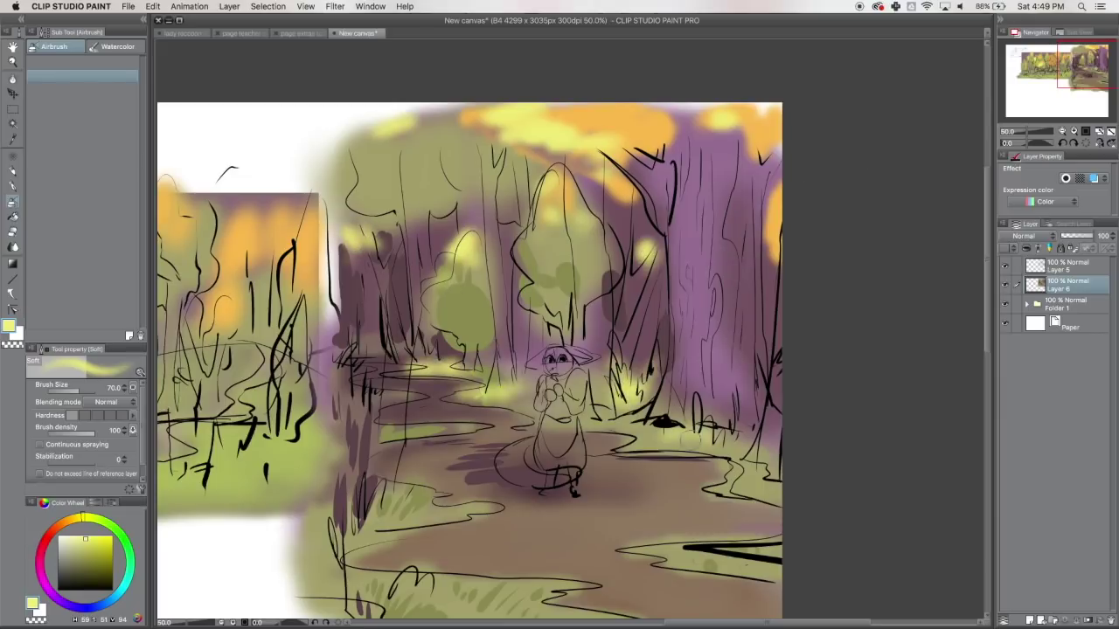
Step: Sample the muted olive yellow from the grass beside the character and airbrush it over the grassy banks and the foliage by the large trunk
click(14, 139)
click(515, 389)
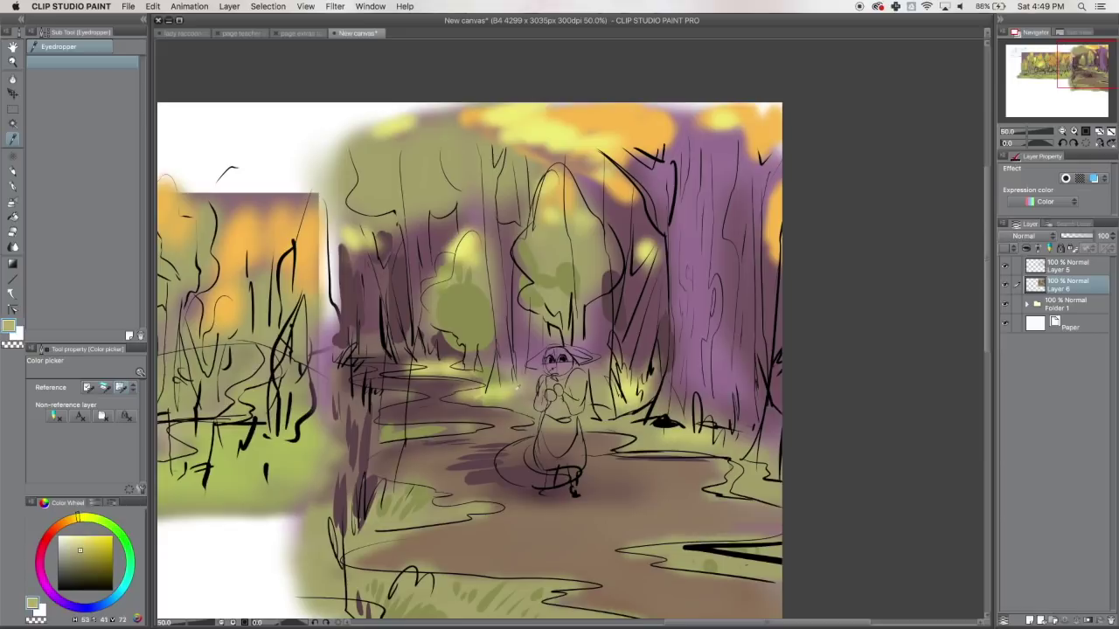
click(12, 202)
mouse_move(371, 428)
mouse_down()
mouse_move(367, 455)
mouse_move(411, 507)
mouse_move(489, 524)
mouse_move(384, 533)
mouse_up()
mouse_move(647, 442)
mouse_down()
mouse_move(502, 409)
mouse_move(533, 345)
mouse_up()
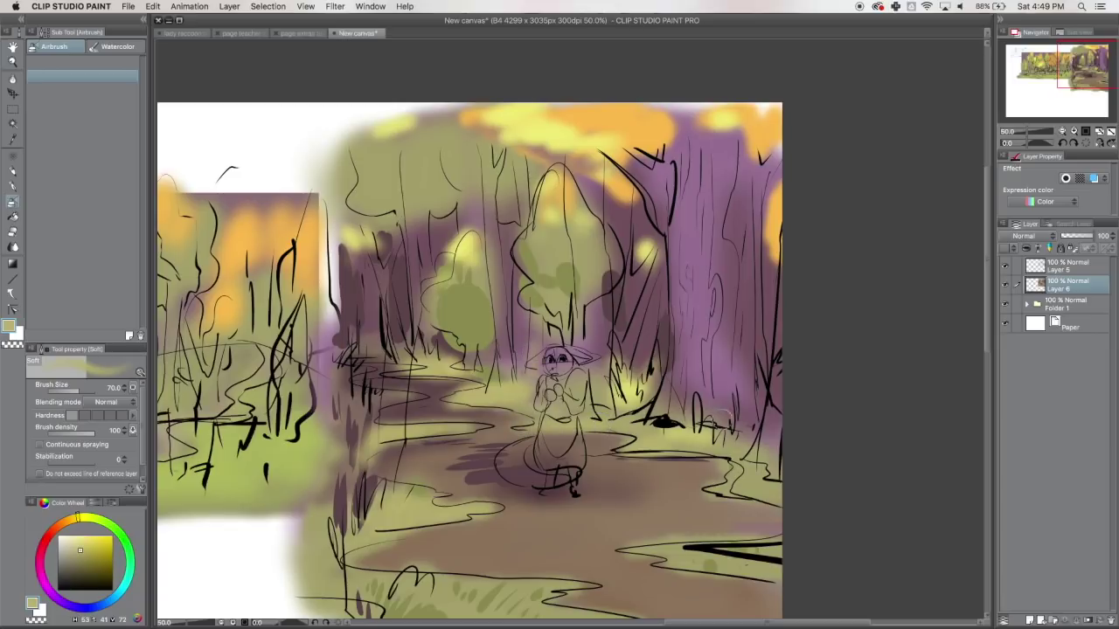
mouse_move(696, 560)
mouse_down()
mouse_move(725, 551)
mouse_move(658, 593)
mouse_up()
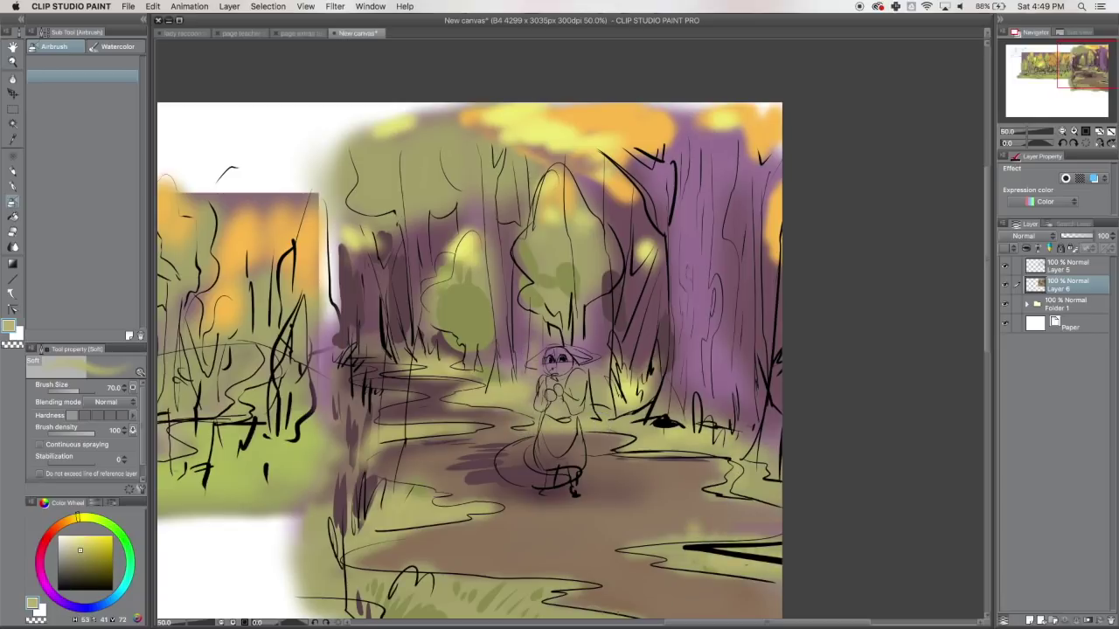
drag(625, 191, 641, 240)
Step: Sample the dark purplish brown from the background trunks and paint solid dark shapes over the trunks and bark with the G-pen
click(14, 140)
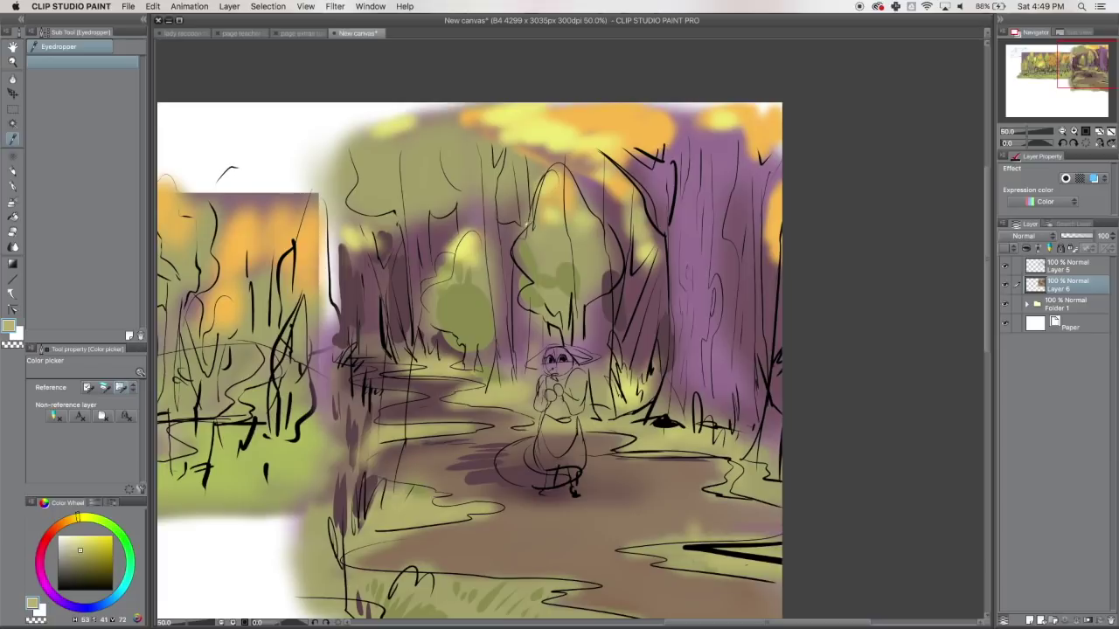
click(402, 270)
click(15, 189)
mouse_move(431, 218)
mouse_down()
mouse_move(438, 274)
mouse_move(616, 156)
mouse_move(505, 197)
mouse_move(508, 243)
mouse_move(610, 229)
mouse_move(615, 205)
mouse_move(649, 357)
mouse_move(638, 355)
mouse_move(764, 301)
mouse_move(770, 333)
mouse_move(771, 251)
mouse_move(765, 276)
mouse_move(782, 192)
mouse_move(691, 179)
mouse_move(682, 252)
mouse_move(710, 391)
mouse_move(795, 358)
mouse_up()
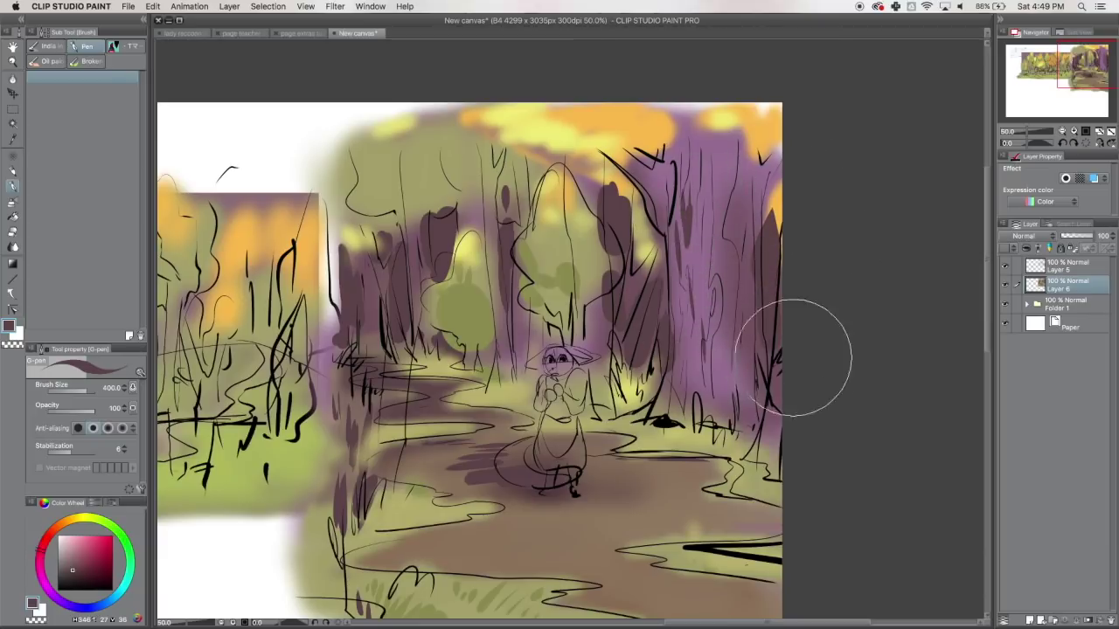
mouse_move(368, 279)
mouse_down()
mouse_move(354, 245)
mouse_move(385, 223)
mouse_move(485, 252)
mouse_up()
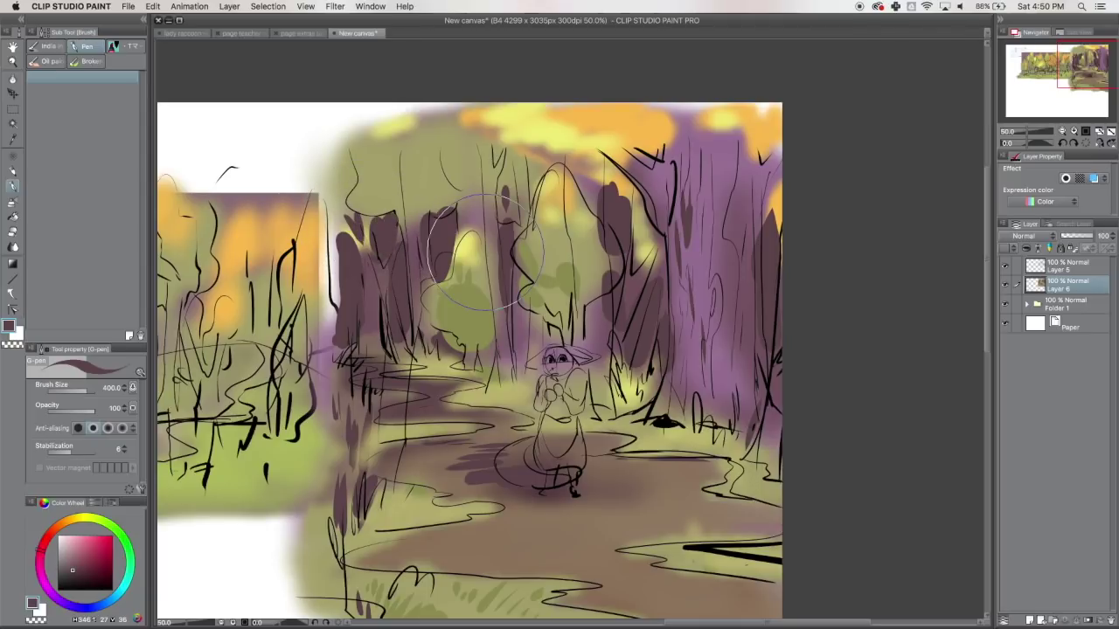
Step: Paint dark purplish brown shadow strokes under the character, along the path and grass edges, and beneath the orange canopy
mouse_move(644, 501)
mouse_down()
mouse_move(564, 491)
mouse_move(631, 496)
mouse_up()
drag(676, 574, 781, 585)
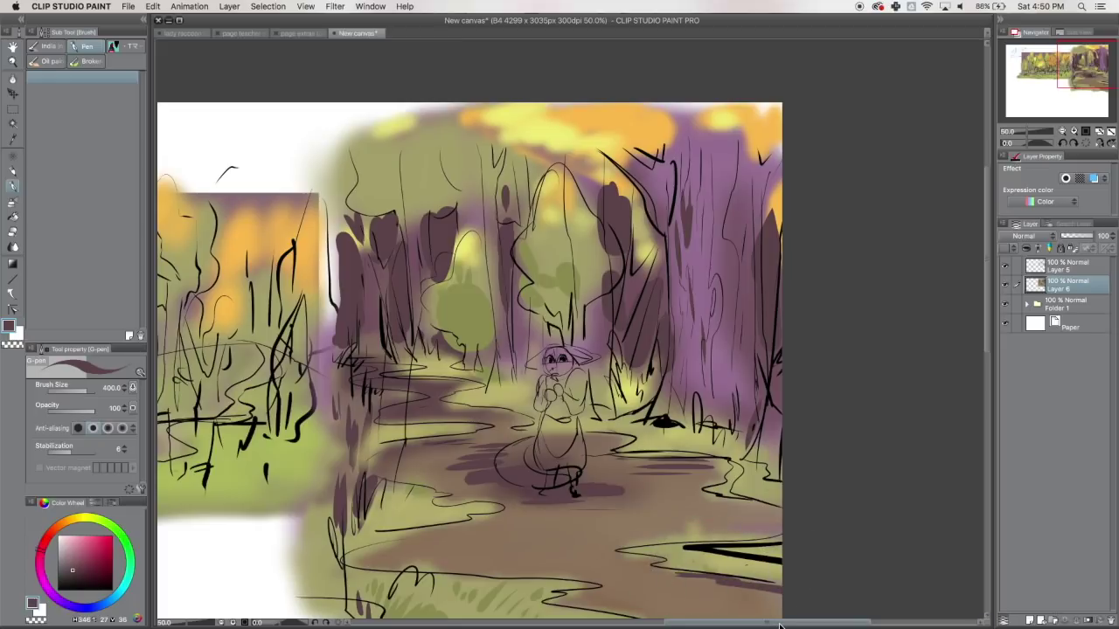
drag(472, 131, 616, 179)
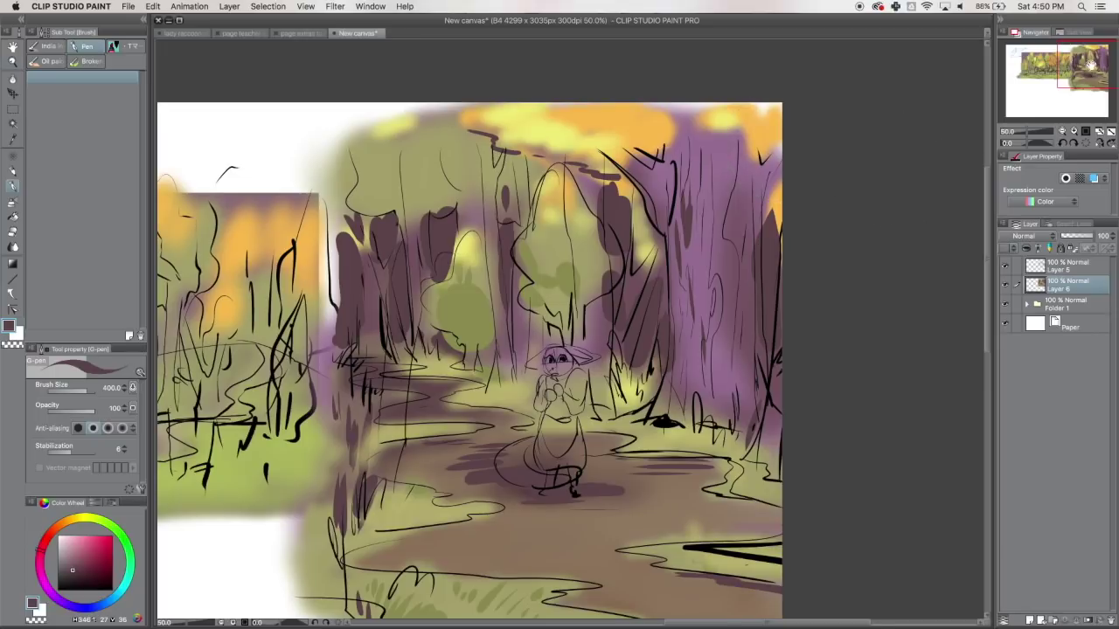
Step: Try adding more dark trunk strokes around the top of the central tree, and undo them
scroll(961, 213, down, 2)
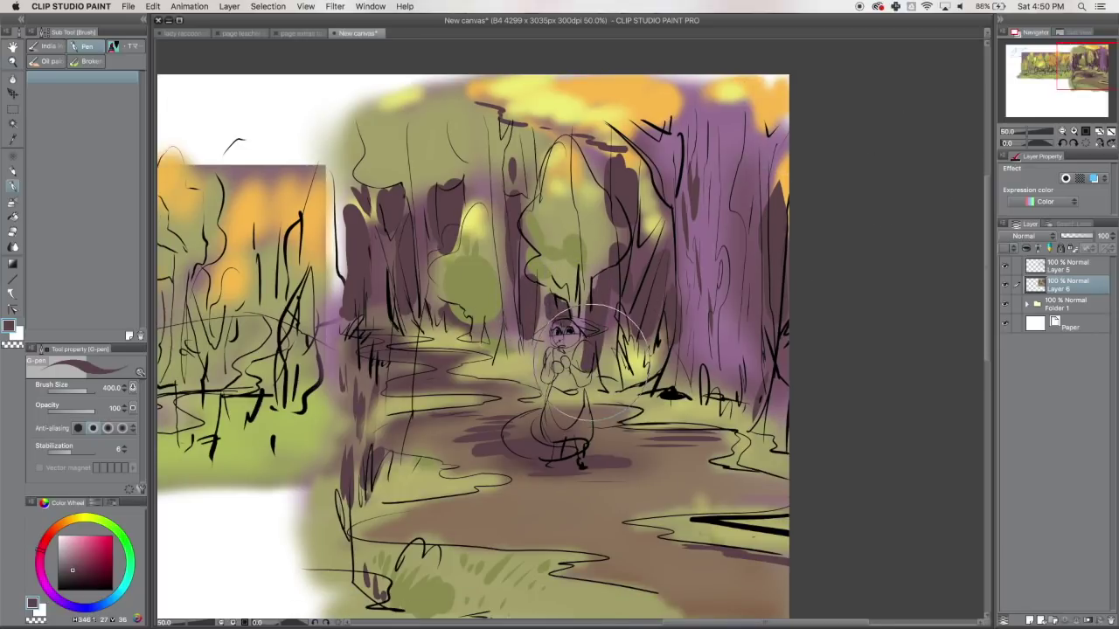
drag(528, 135, 524, 198)
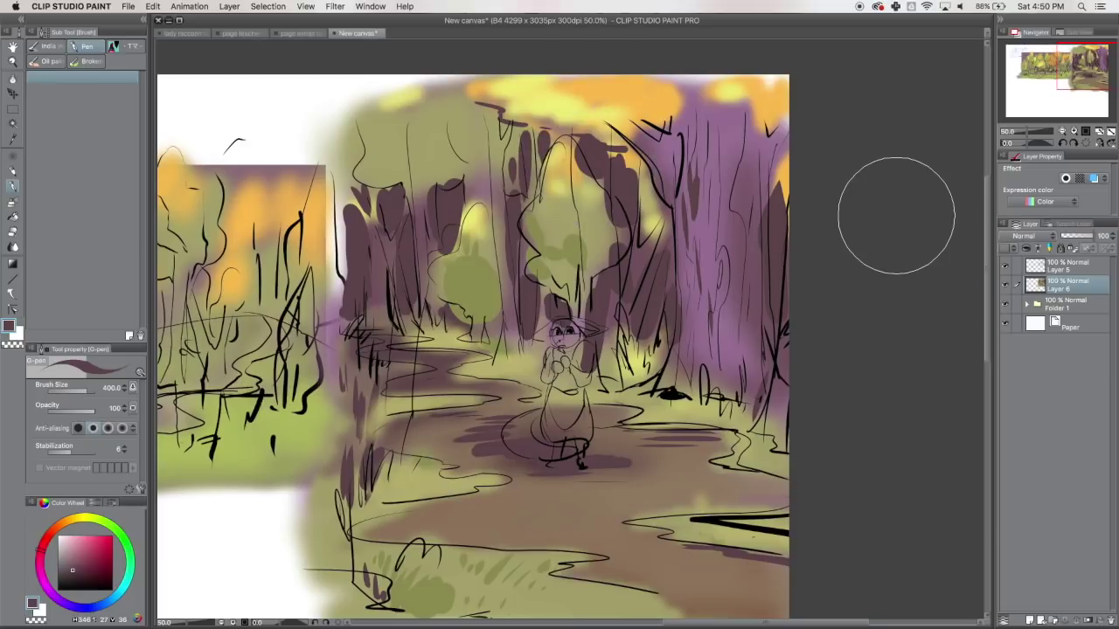
key(super+z)
key(super+z)
key(super+z)
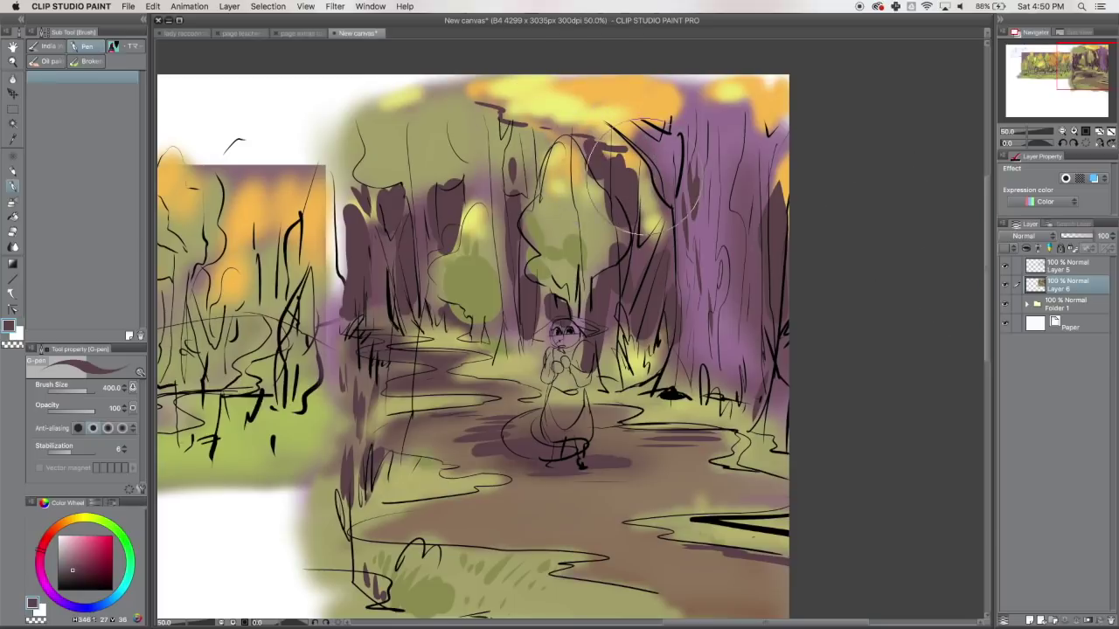
Step: Add a new layer above the scene colours and airbrush dark purplish brown shadows over the background trunks, far path and character
click(1064, 131)
drag(1067, 80, 1067, 120)
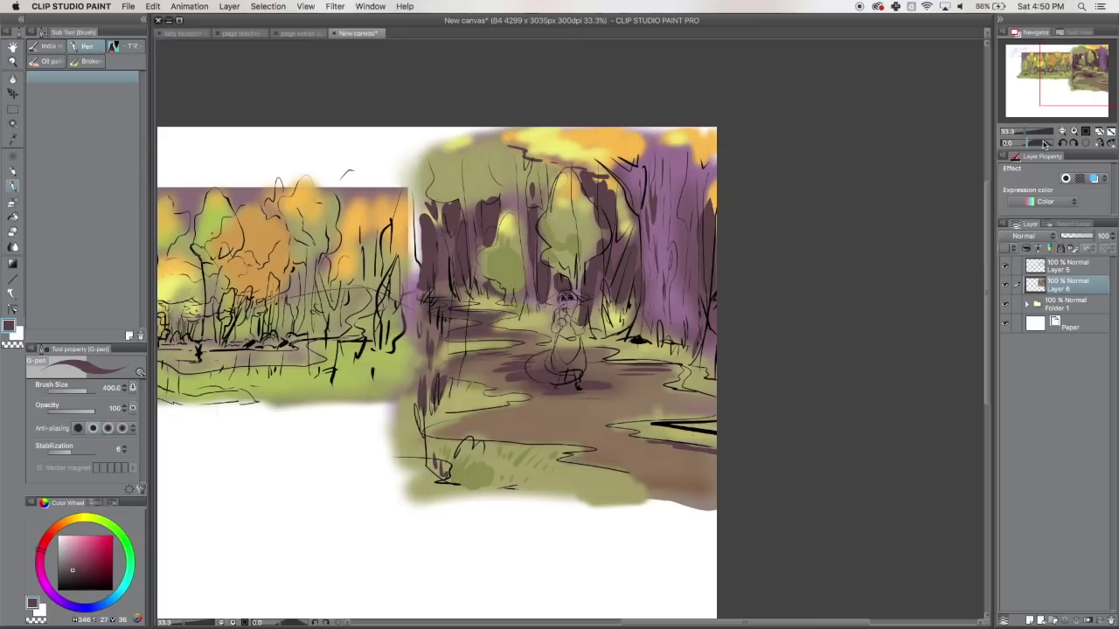
click(1075, 132)
click(1075, 131)
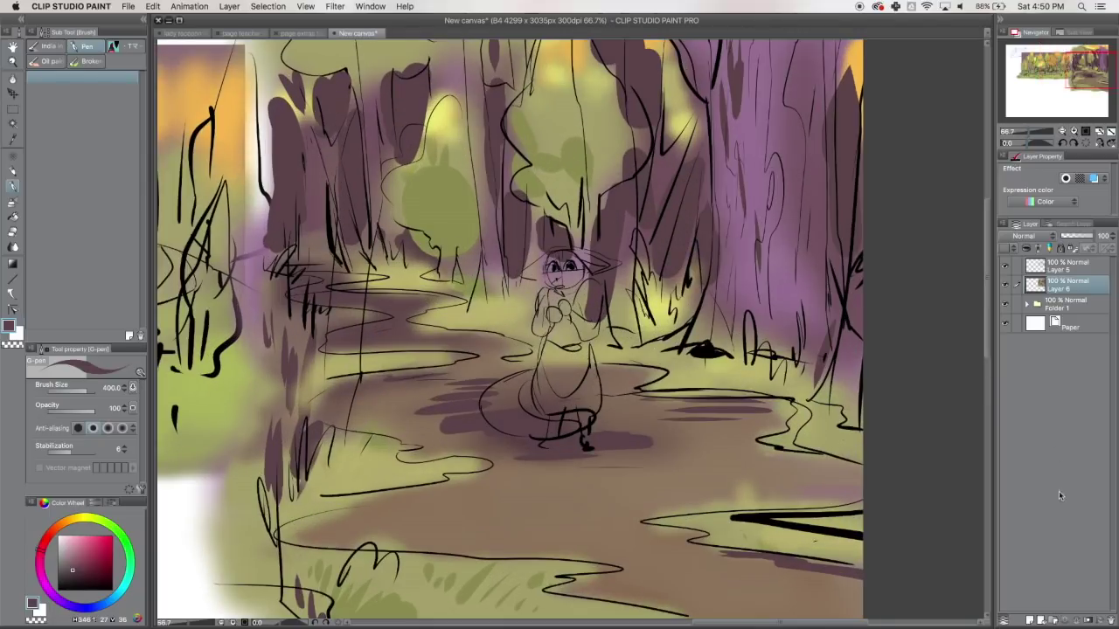
click(1031, 619)
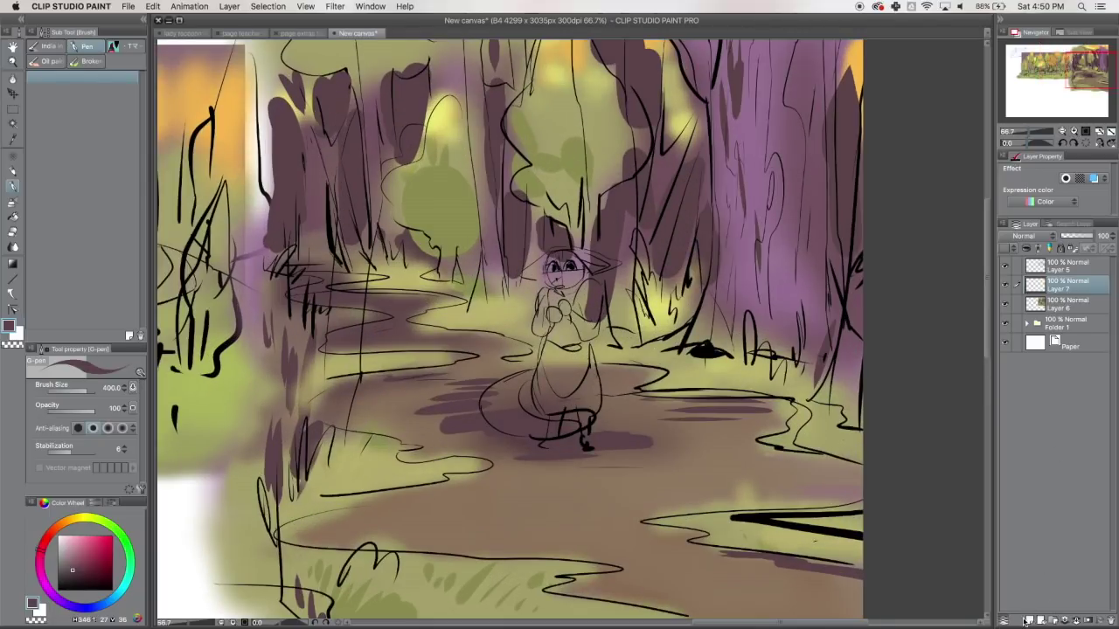
click(14, 204)
mouse_move(460, 380)
mouse_down()
mouse_move(542, 393)
mouse_move(443, 402)
mouse_move(488, 372)
mouse_move(445, 302)
mouse_move(420, 209)
mouse_move(450, 79)
mouse_up()
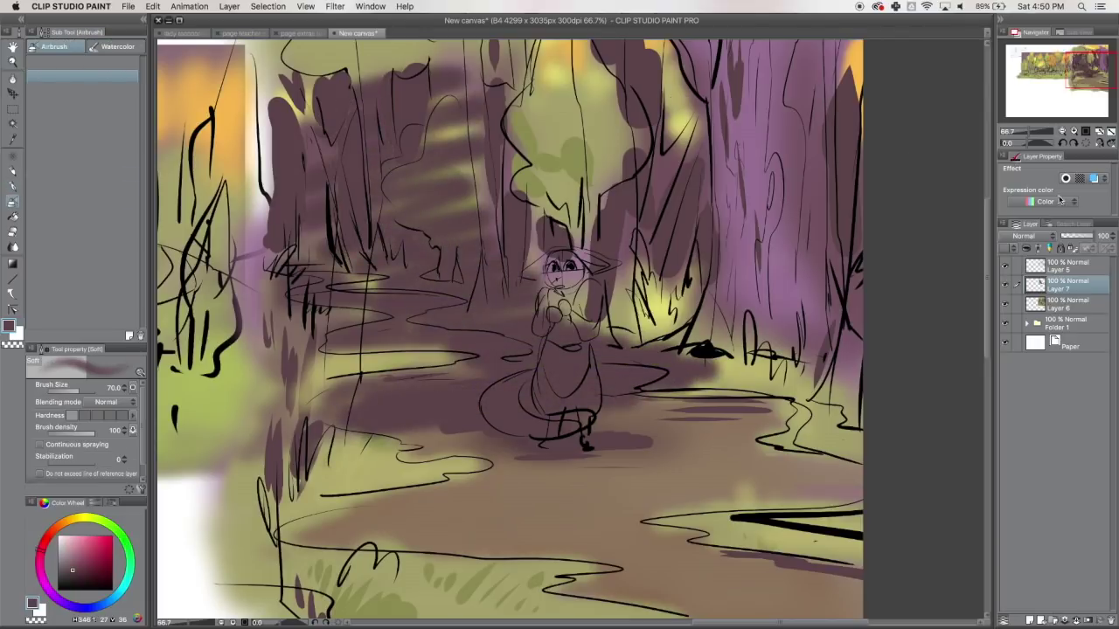
Step: Set the shadow layer's blending mode to Multiply and its opacity to 63%
click(1040, 236)
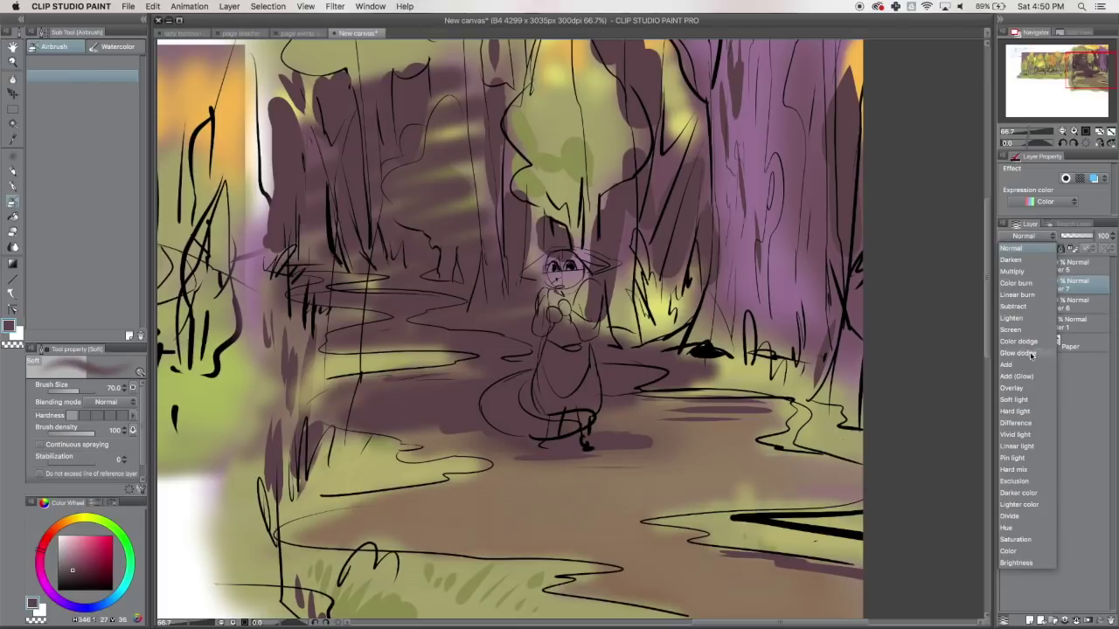
click(1012, 271)
drag(1093, 236, 1082, 236)
Step: Airbrush Multiply shadows over the character, the large trunk, the path and foreground grass, and the background trunks
mouse_move(542, 264)
mouse_down()
mouse_move(564, 250)
mouse_move(600, 257)
mouse_move(548, 277)
mouse_up()
mouse_move(434, 418)
mouse_down()
mouse_move(546, 433)
mouse_move(507, 445)
mouse_move(652, 393)
mouse_move(727, 117)
mouse_move(774, 242)
mouse_move(639, 354)
mouse_up()
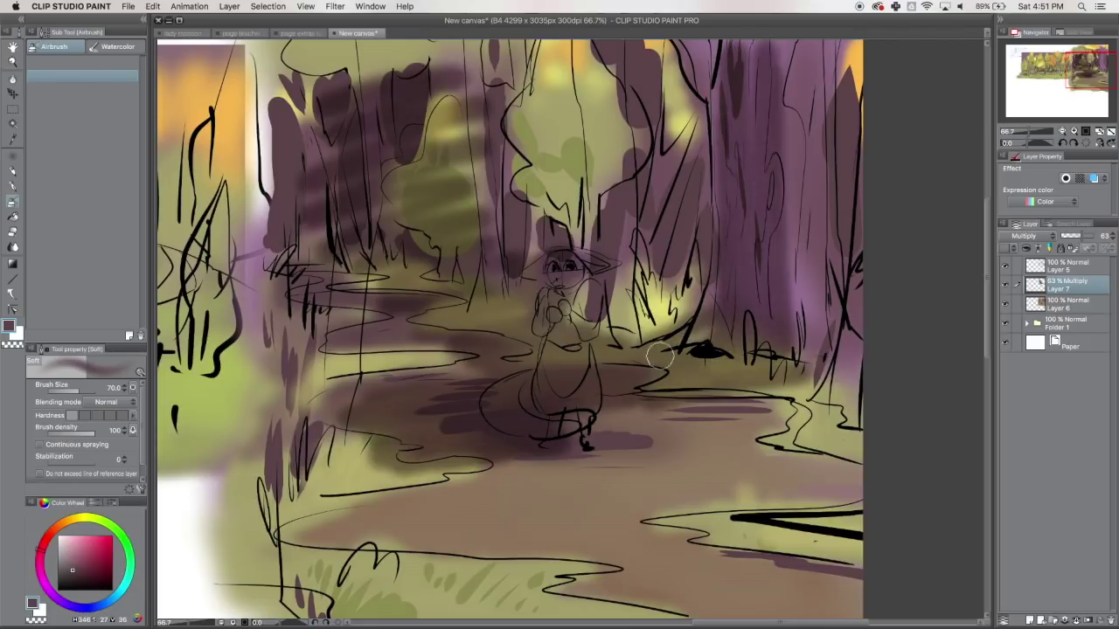
mouse_move(850, 462)
mouse_down()
mouse_move(741, 445)
mouse_move(807, 399)
mouse_move(602, 505)
mouse_move(489, 545)
mouse_move(648, 553)
mouse_up()
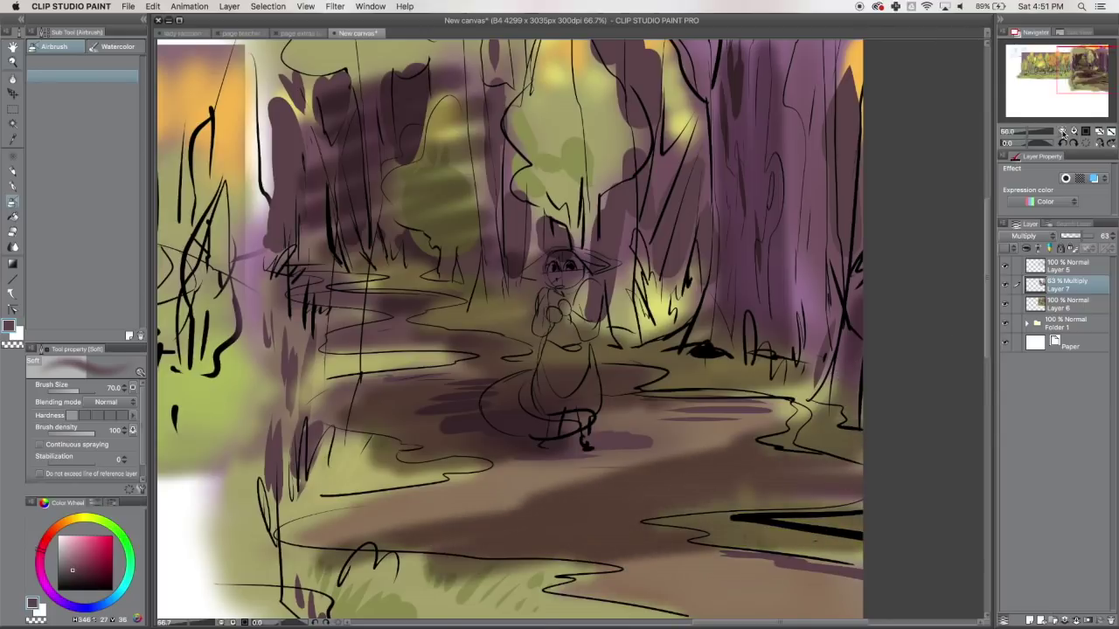
click(1062, 132)
mouse_move(481, 256)
mouse_down()
mouse_move(487, 145)
mouse_move(430, 253)
mouse_move(384, 251)
mouse_move(354, 210)
mouse_up()
Step: Lighten the shadows over the background trees, path and foreground with the soft eraser at size 1000
click(13, 232)
click(78, 75)
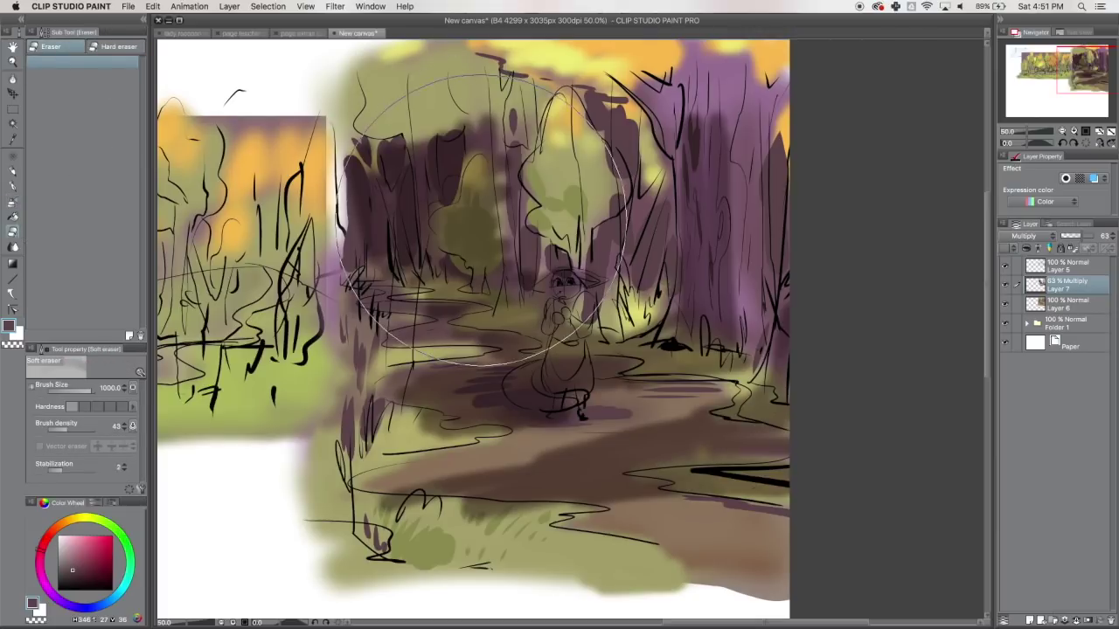
drag(480, 197, 572, 222)
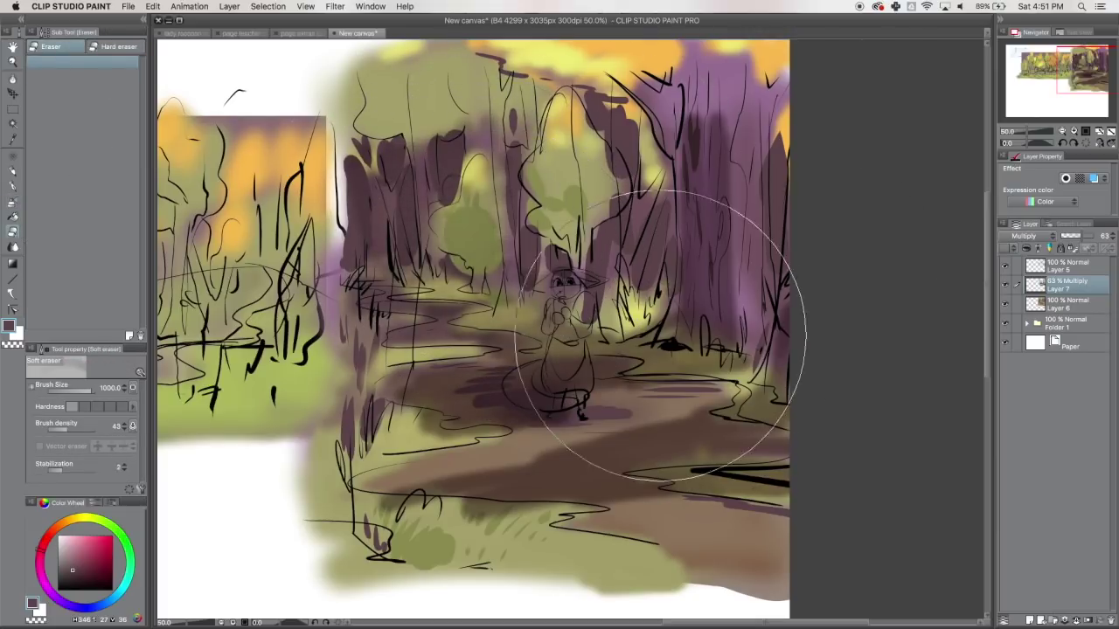
drag(545, 501, 715, 509)
drag(410, 437, 577, 437)
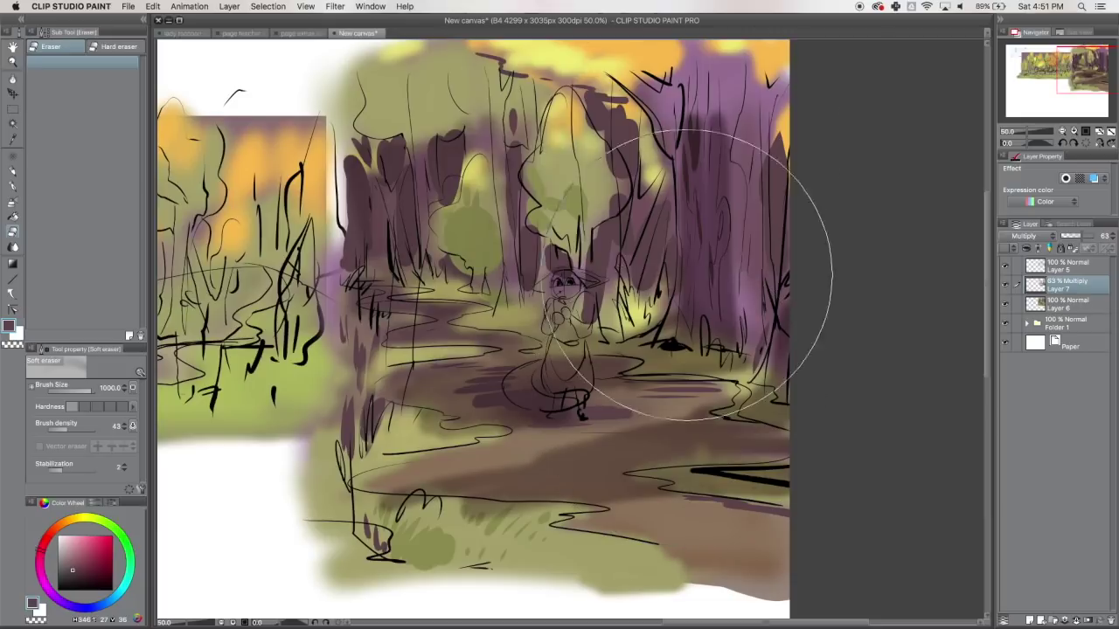
Step: Airbrush shadows onto the large trunk, upper foliage, central tree and foreground grass, and soften them with the soft eraser
click(12, 201)
mouse_move(689, 146)
mouse_down()
mouse_move(721, 70)
mouse_move(764, 52)
mouse_up()
mouse_move(466, 98)
mouse_down()
mouse_move(432, 123)
mouse_move(380, 87)
mouse_move(535, 189)
mouse_up()
mouse_move(438, 232)
mouse_down()
mouse_move(486, 286)
mouse_move(559, 209)
mouse_move(545, 193)
mouse_up()
mouse_move(346, 524)
mouse_down()
mouse_move(344, 553)
mouse_move(381, 532)
mouse_move(370, 555)
mouse_move(424, 568)
mouse_move(561, 563)
mouse_up()
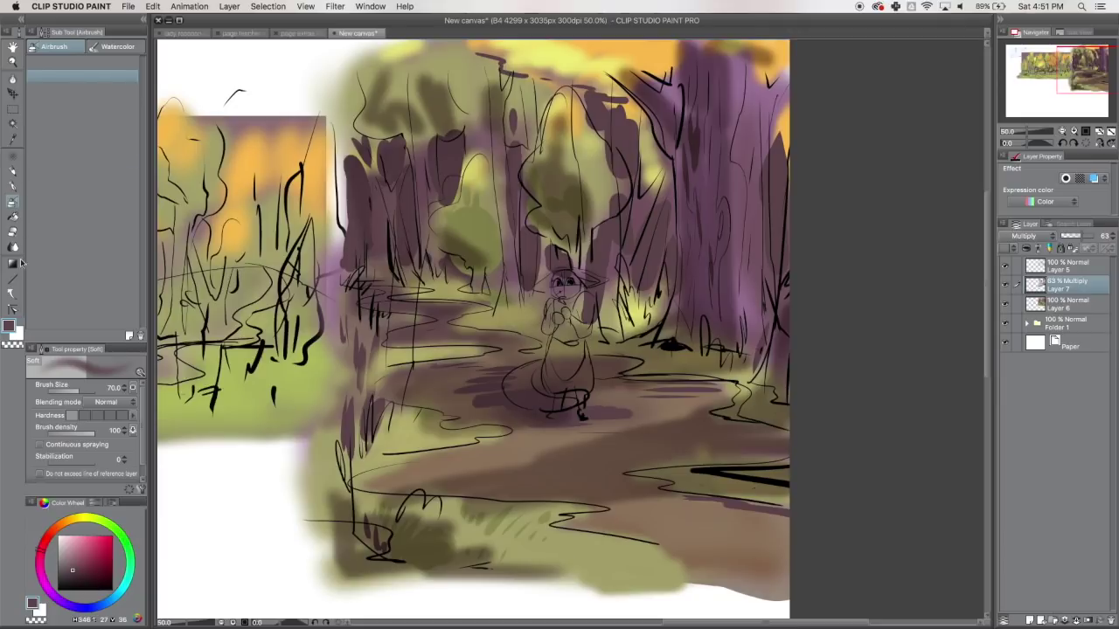
click(13, 231)
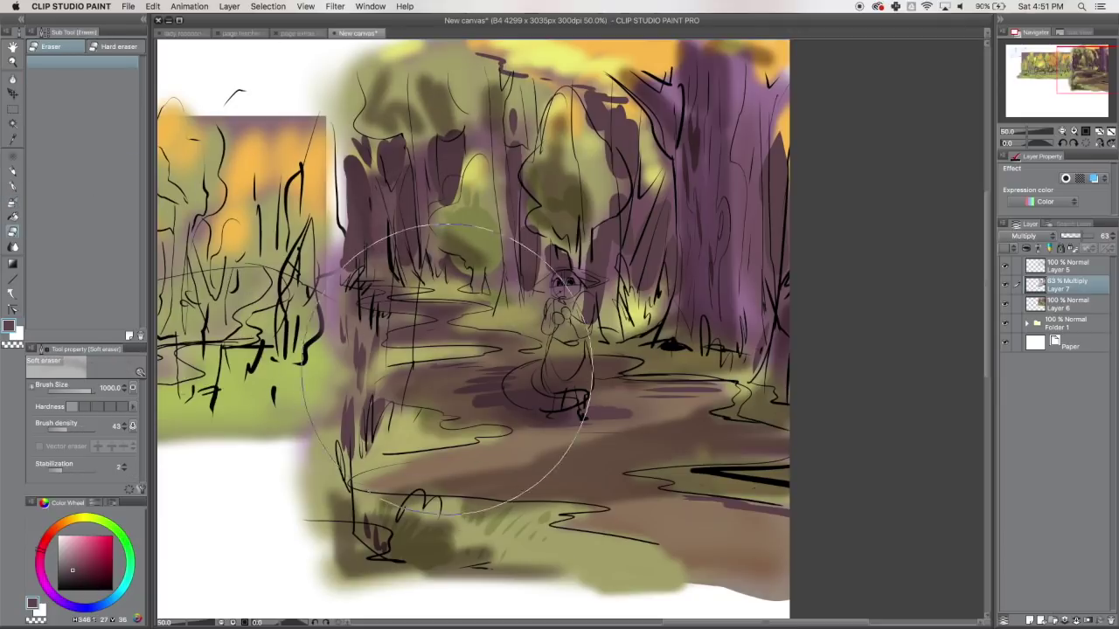
mouse_move(617, 140)
mouse_down()
mouse_move(673, 100)
mouse_move(625, 375)
mouse_move(574, 537)
mouse_move(415, 409)
mouse_up()
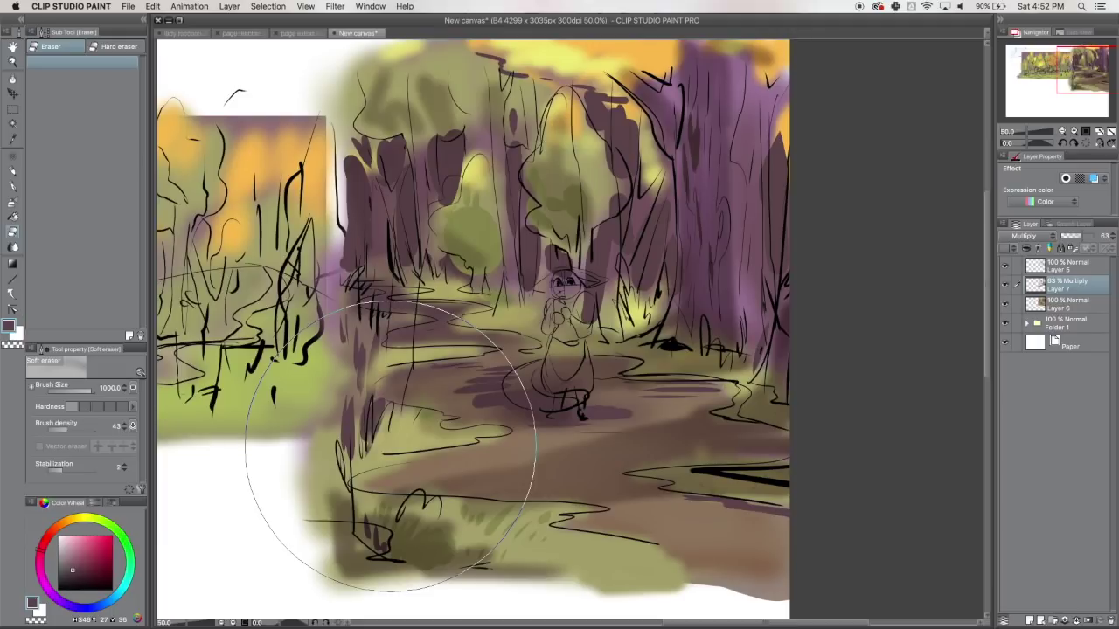
Step: On a new layer, airbrush near-black purple down the dark trunks across the forest, and set the layer's opacity to 54%
key(super+shift+n)
key(i)
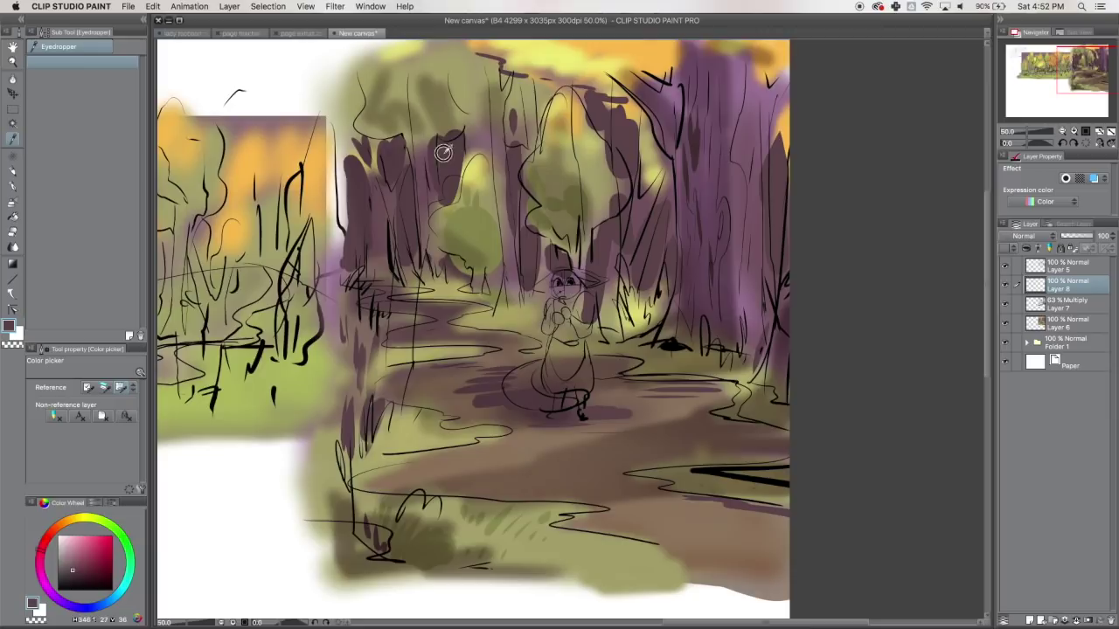
click(84, 582)
click(41, 569)
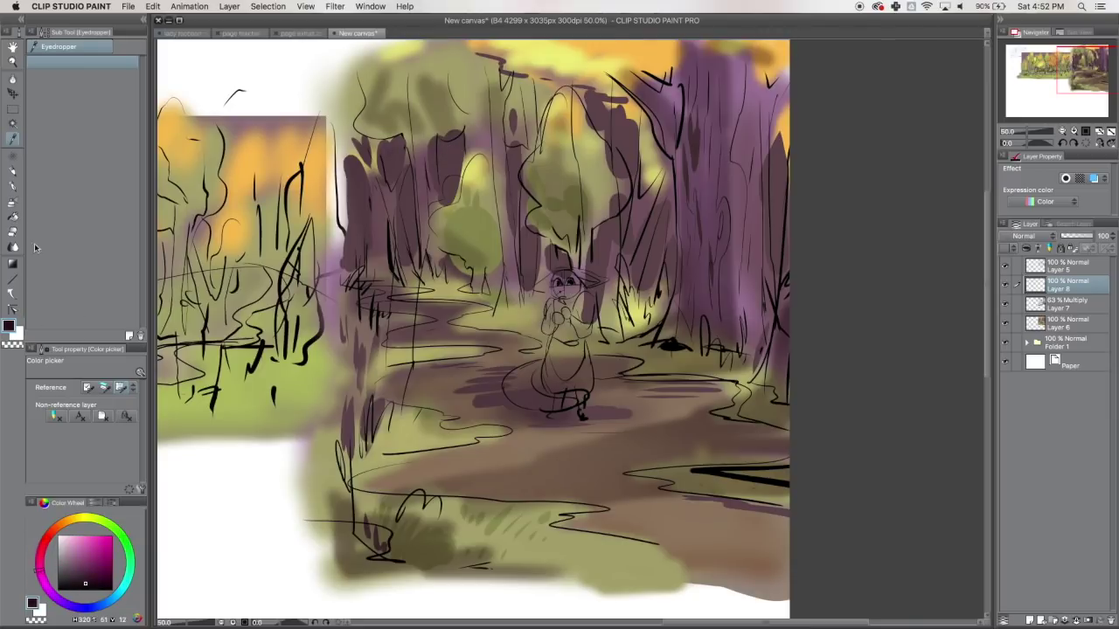
click(12, 202)
mouse_move(454, 144)
mouse_down()
mouse_move(392, 141)
mouse_move(411, 248)
mouse_up()
drag(512, 107, 514, 227)
mouse_move(598, 88)
mouse_down()
mouse_move(639, 248)
mouse_move(616, 221)
mouse_move(604, 230)
mouse_move(613, 278)
mouse_up()
drag(673, 179, 671, 297)
mouse_move(780, 133)
mouse_down()
mouse_move(780, 223)
mouse_move(771, 173)
mouse_move(796, 205)
mouse_up()
mouse_move(350, 181)
mouse_down()
mouse_move(361, 212)
mouse_move(358, 280)
mouse_up()
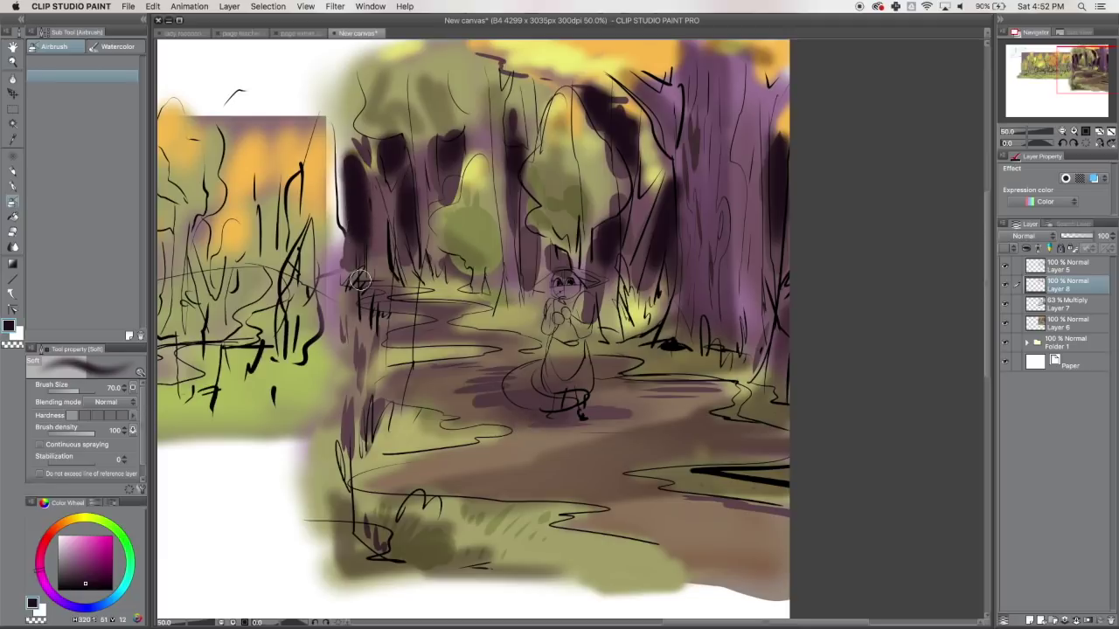
drag(1091, 237, 1081, 237)
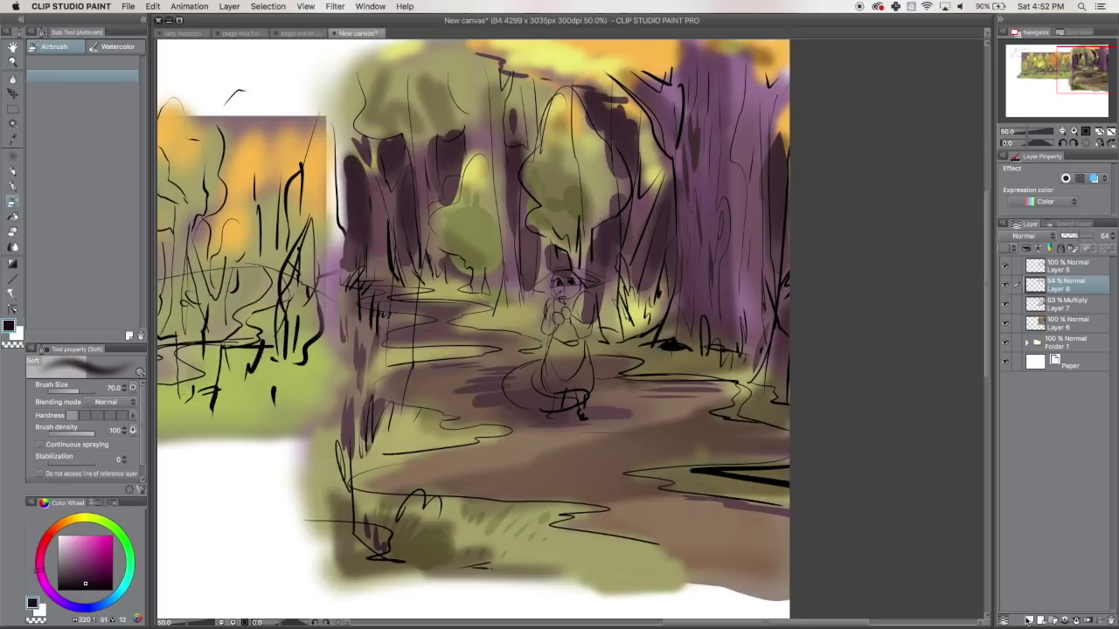
Step: Add a new layer for the character and mix a pale beige from the yellow sampled off the small tree
click(1029, 620)
key(super+plus)
drag(826, 89, 827, 153)
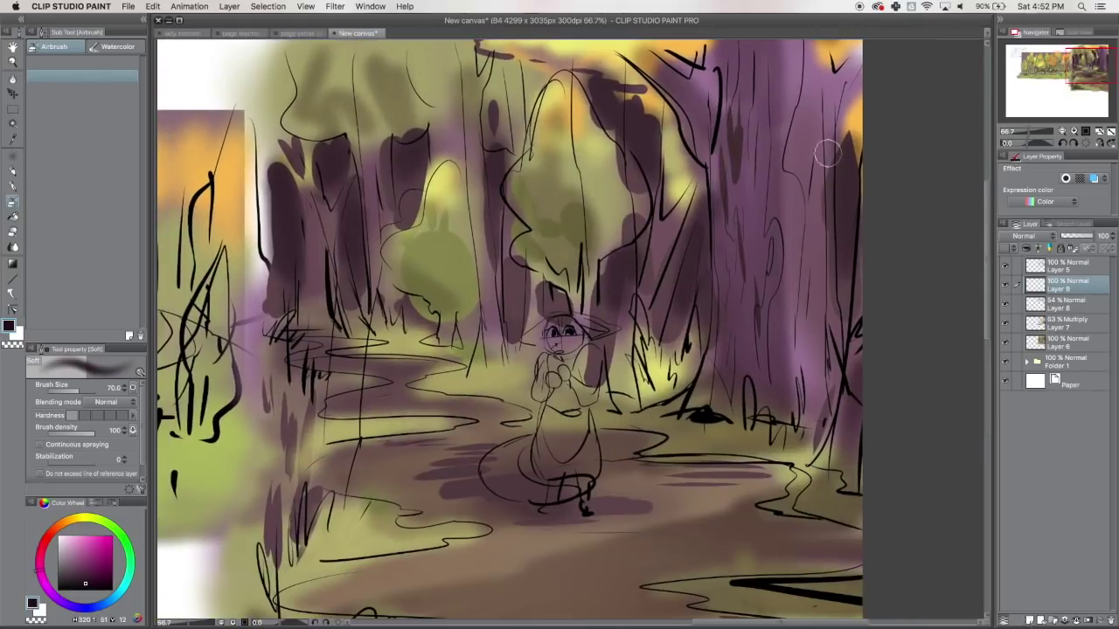
key(i)
click(439, 184)
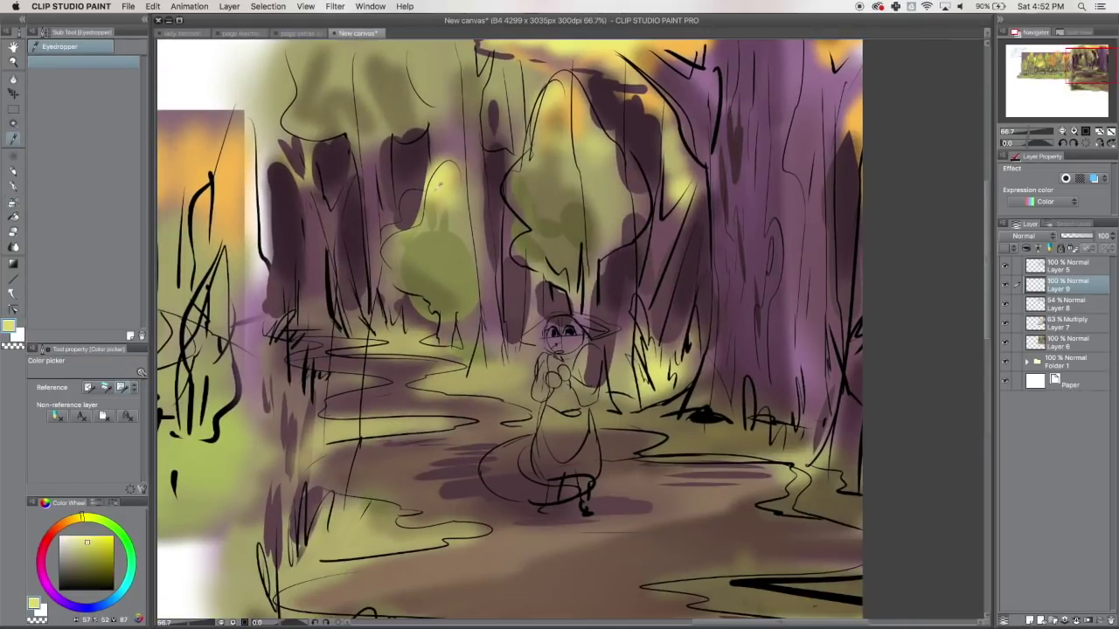
click(69, 545)
drag(83, 518, 75, 518)
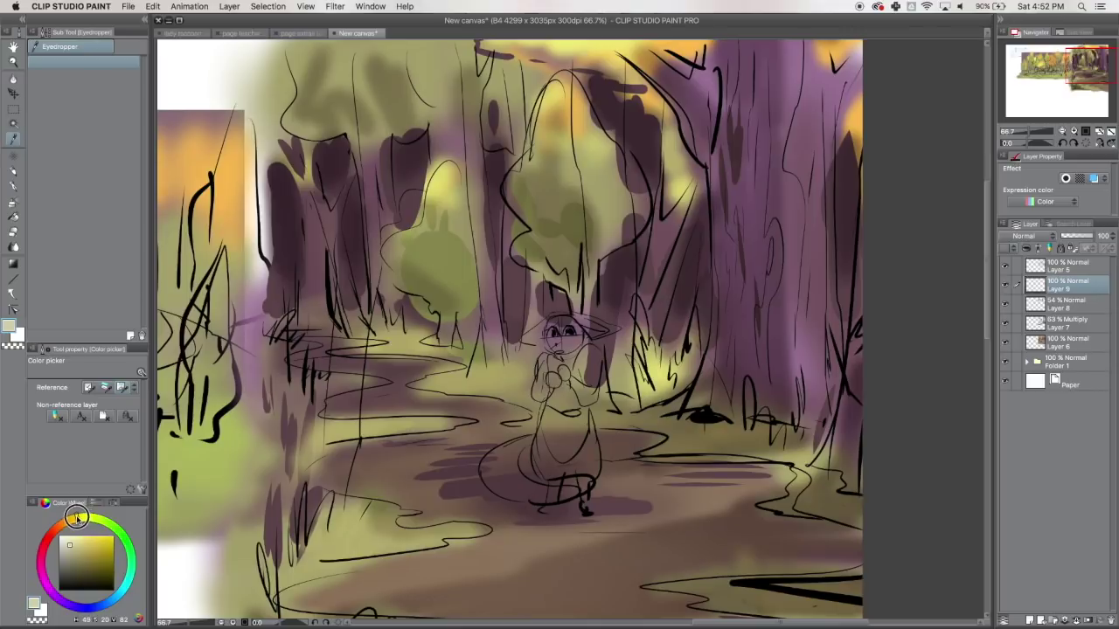
Step: Paint the character's face, chest, tail and legs pale beige with the G-pen at size 30
click(13, 186)
key([)
key([)
key([)
key([)
key([)
key([)
key([)
key([)
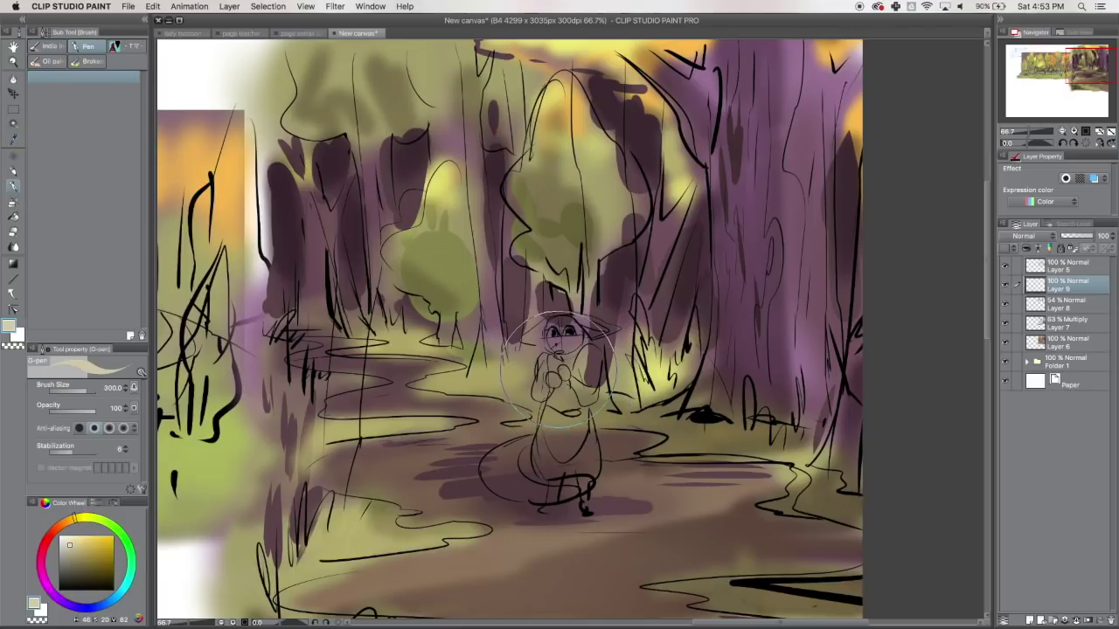
mouse_move(550, 339)
mouse_down()
mouse_move(570, 330)
mouse_move(575, 343)
mouse_move(553, 385)
mouse_up()
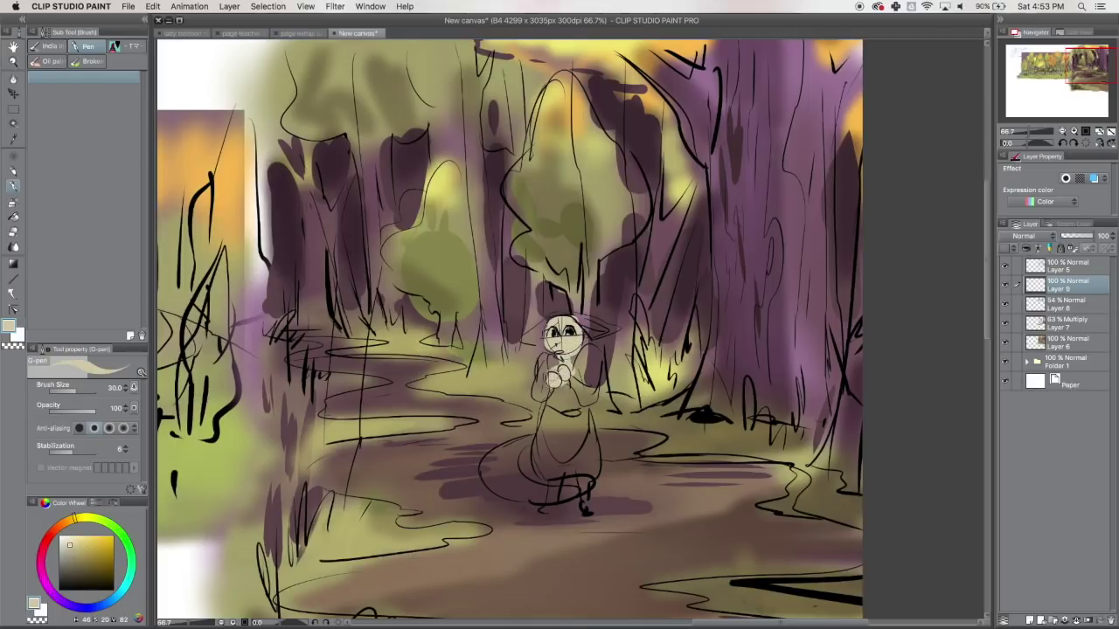
mouse_move(546, 439)
mouse_down()
mouse_move(516, 464)
mouse_move(564, 478)
mouse_move(580, 503)
mouse_move(577, 483)
mouse_move(507, 479)
mouse_up()
Step: Choose a dark brown and paint the character's hat, hands and feet with it
drag(79, 560, 75, 576)
click(58, 526)
drag(524, 336, 538, 322)
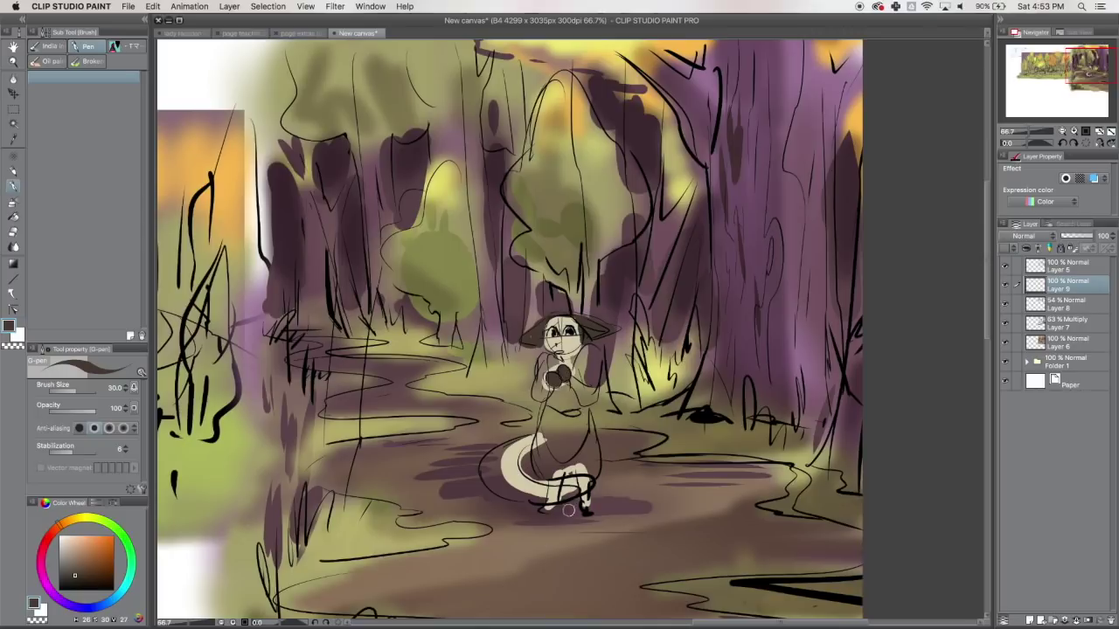
Step: Paint the character's face patch and outer tail golden yellow, and colour the hat, hands and eye patch near-black
mouse_move(85, 549)
mouse_down()
mouse_move(70, 520)
mouse_move(89, 543)
mouse_up()
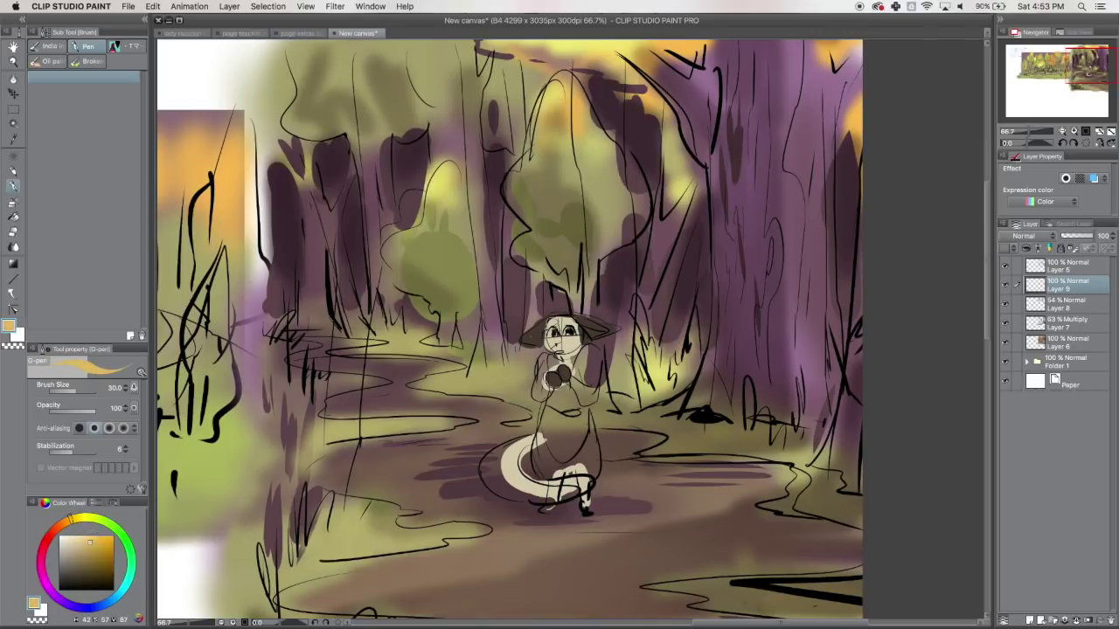
mouse_move(526, 439)
mouse_down()
mouse_move(491, 472)
mouse_move(509, 490)
mouse_move(567, 496)
mouse_up()
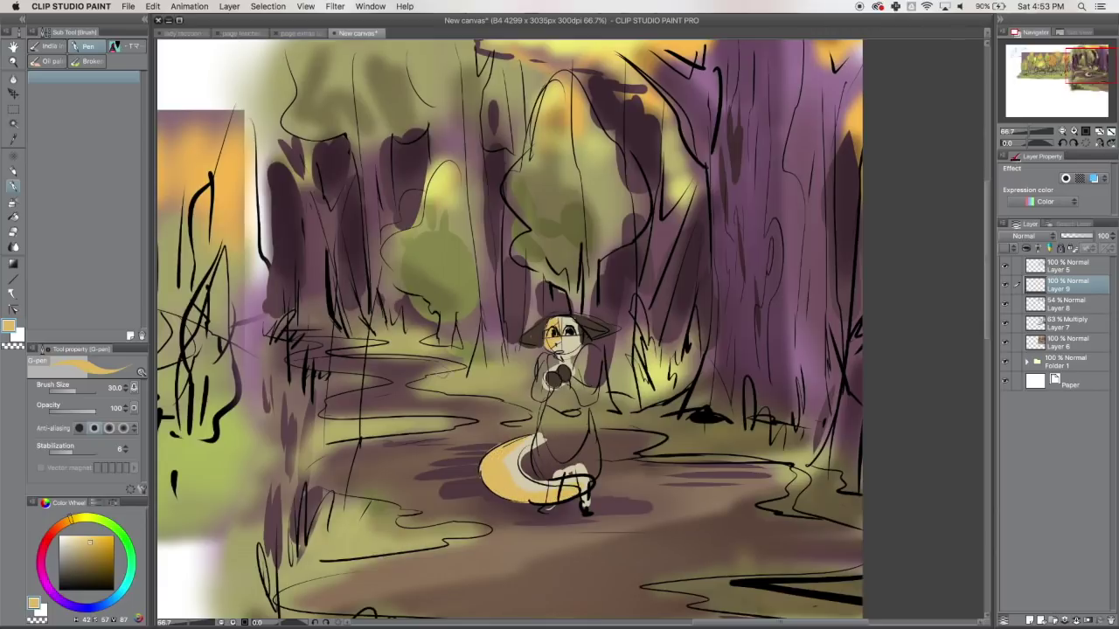
click(13, 140)
click(534, 335)
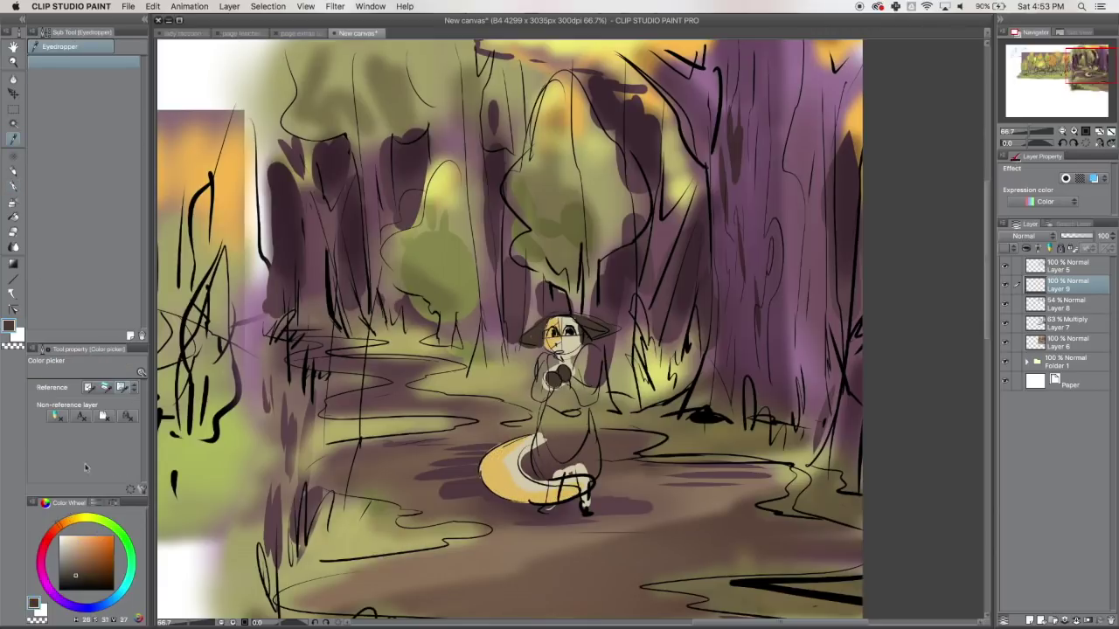
click(13, 216)
click(532, 334)
click(591, 330)
click(558, 377)
click(13, 185)
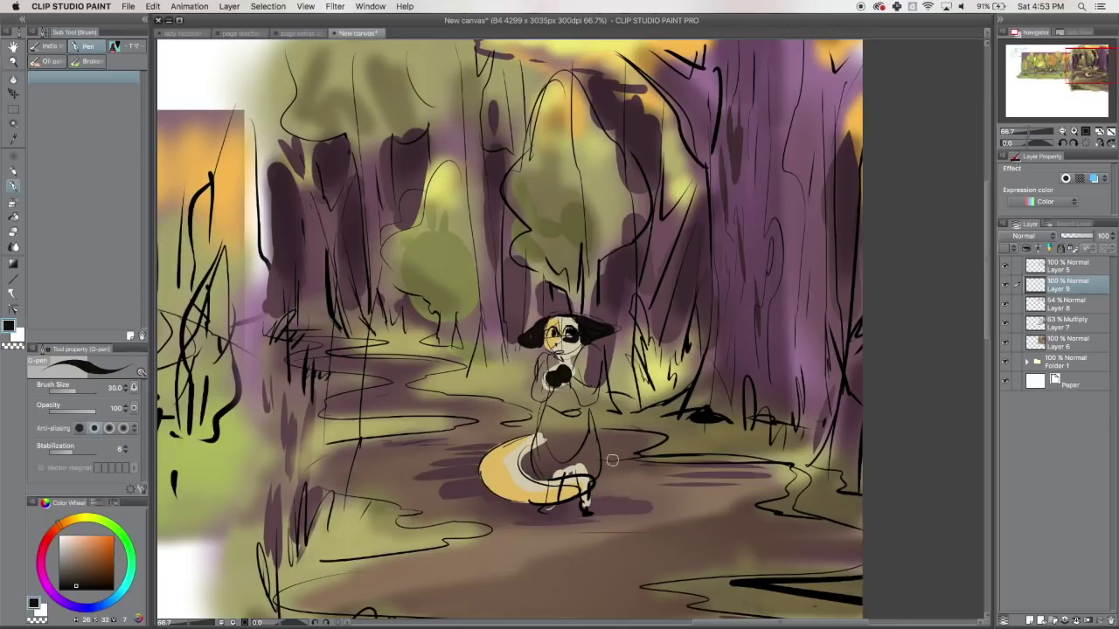
Step: Refill the character's face patch and outer tail with a deeper golden yellow, and brighten the eyes with off-white
click(13, 139)
click(503, 475)
click(99, 553)
key(g)
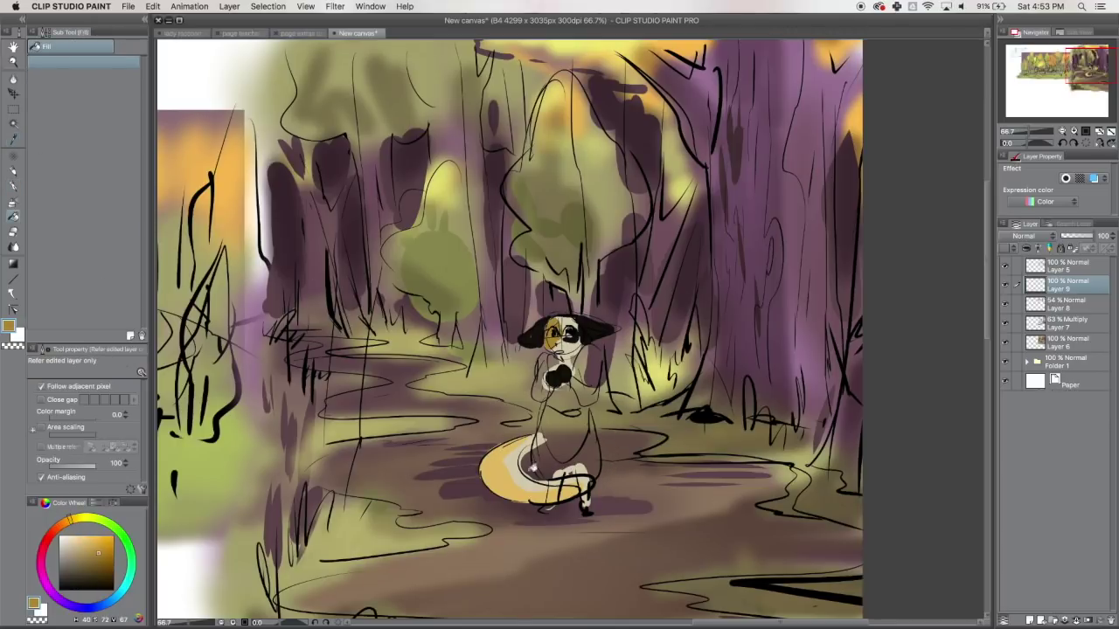
click(539, 457)
click(98, 546)
click(500, 480)
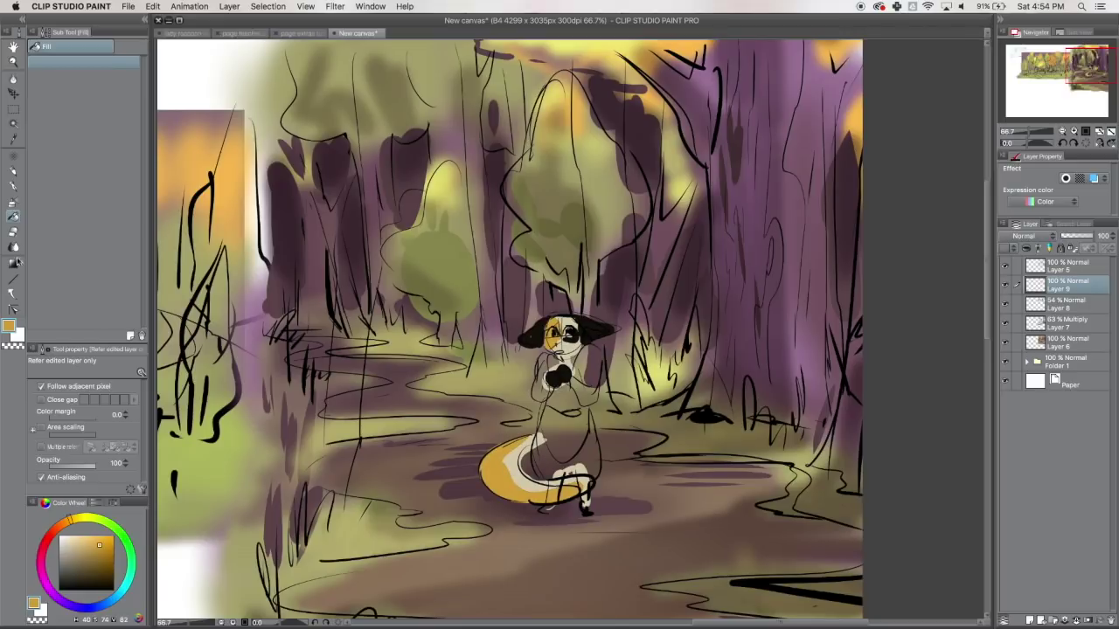
click(14, 186)
click(63, 540)
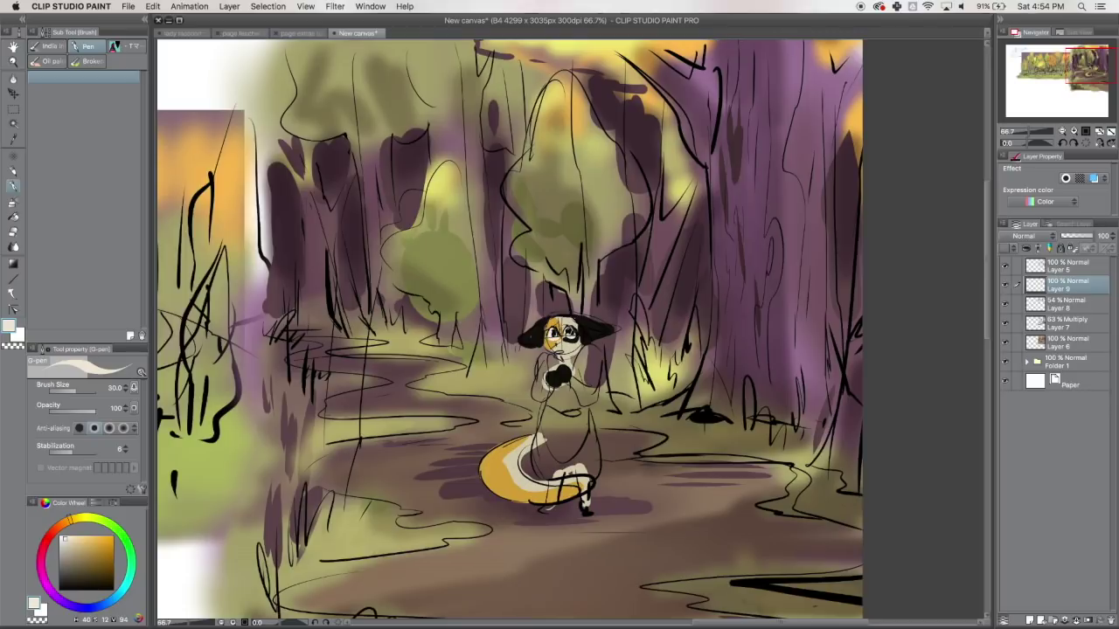
Step: Choose a rust red and paint the front of the character's dress and the sleeves with the G-pen
click(41, 555)
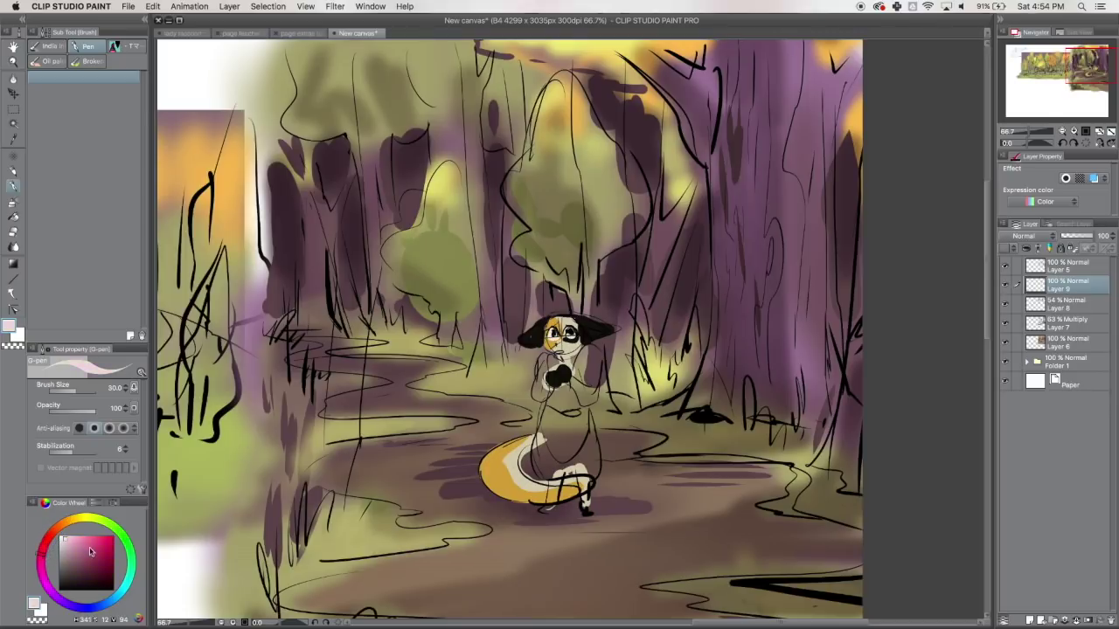
click(52, 529)
drag(88, 551, 91, 558)
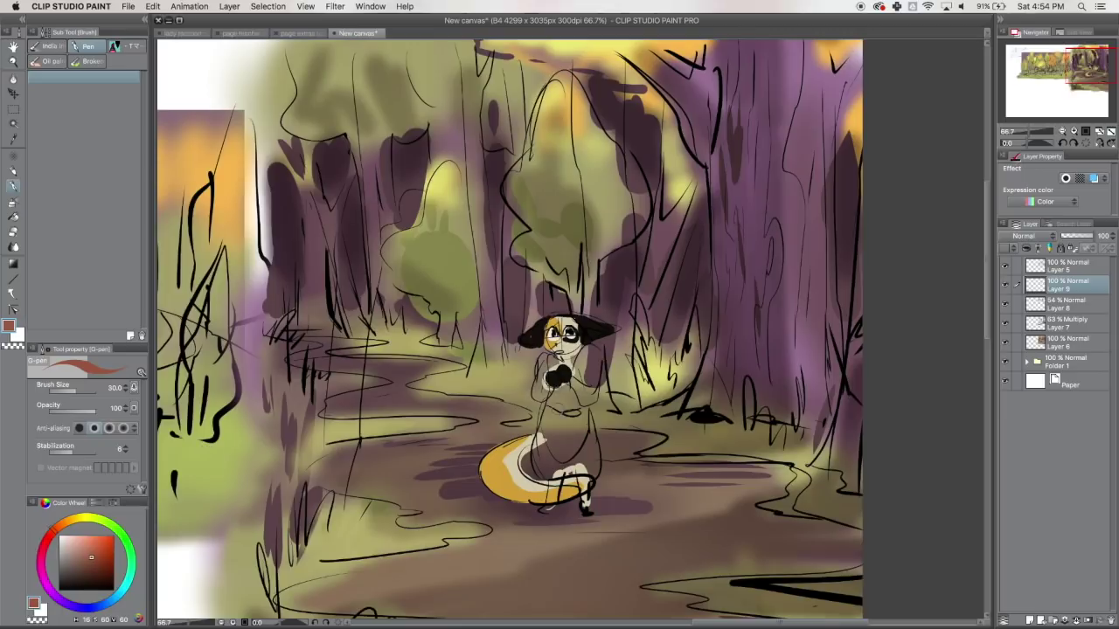
drag(548, 413, 577, 418)
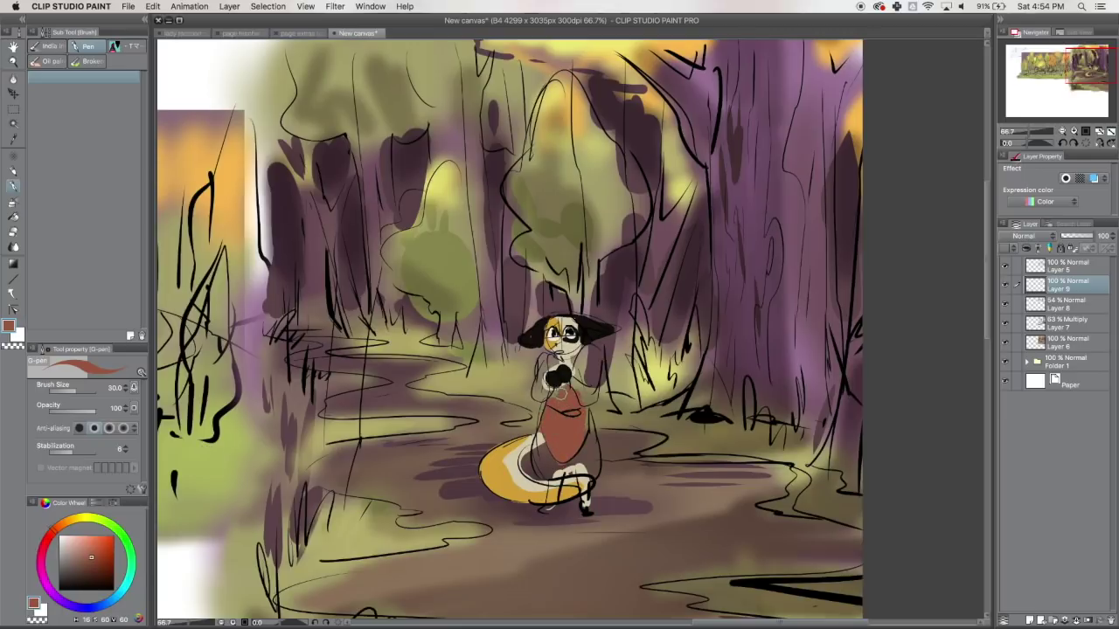
drag(575, 374, 588, 398)
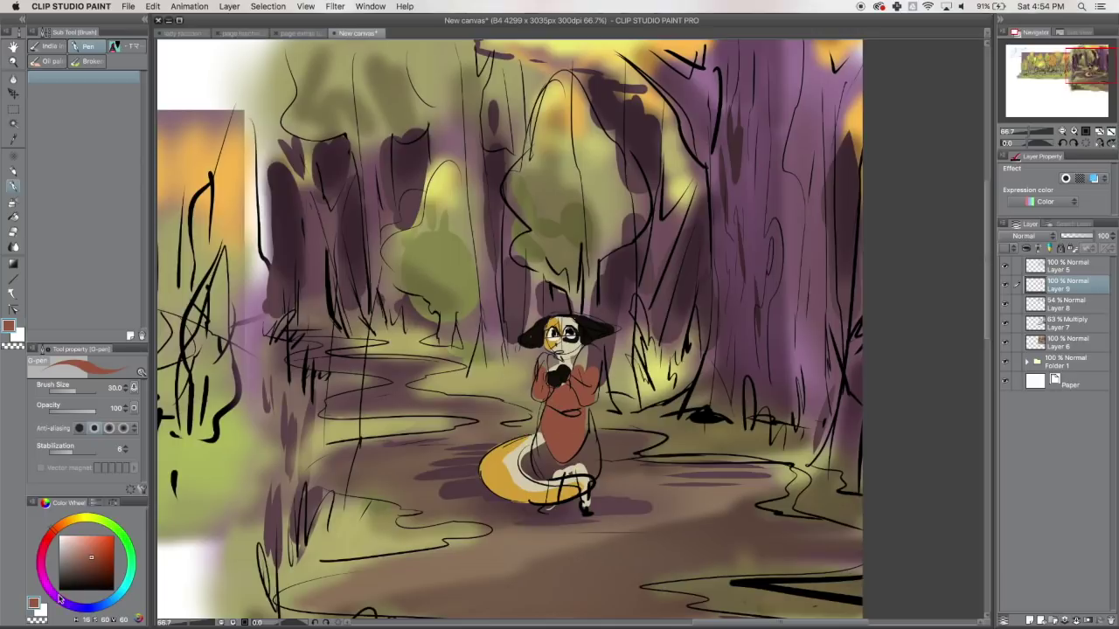
Step: Choose a dark teal and paint the character's shawl, waist bow and skirt with it
click(59, 592)
click(81, 573)
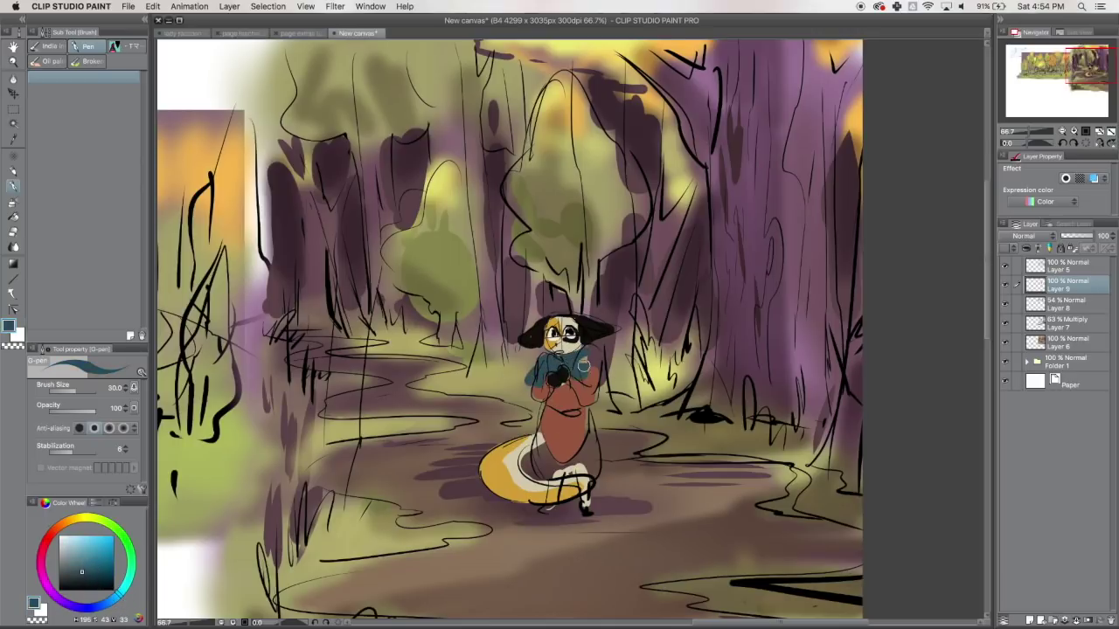
drag(541, 446, 587, 466)
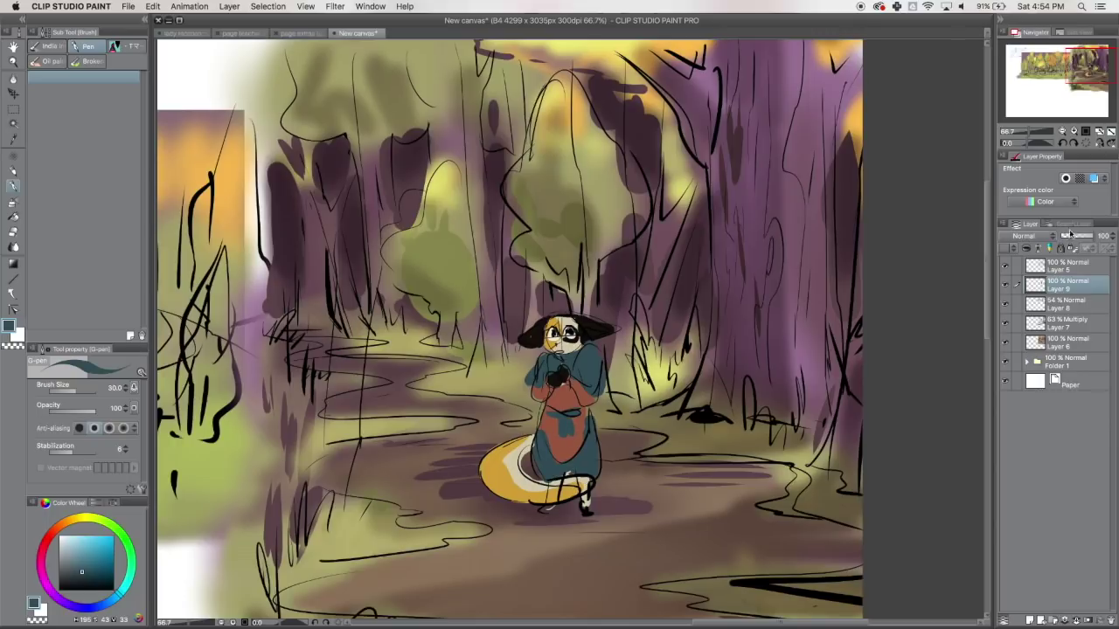
Step: Move the character's colour layer below Layer 8 and the Multiply shading layer, Layer 7
drag(1068, 285, 1076, 298)
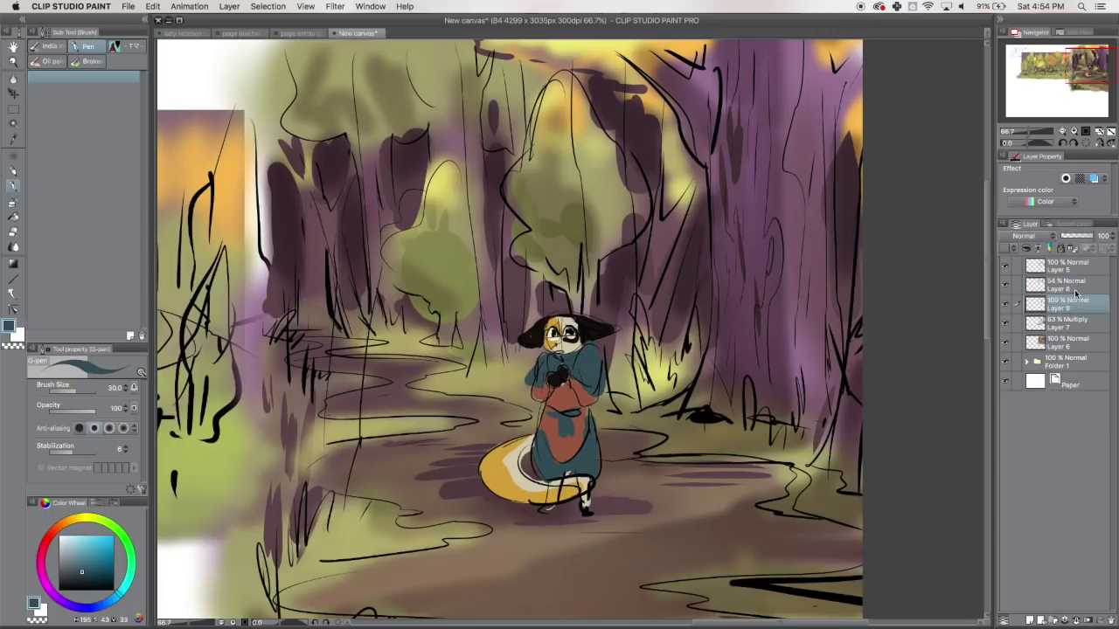
click(1005, 303)
click(1005, 303)
click(1005, 286)
click(1005, 286)
drag(1073, 306, 1060, 329)
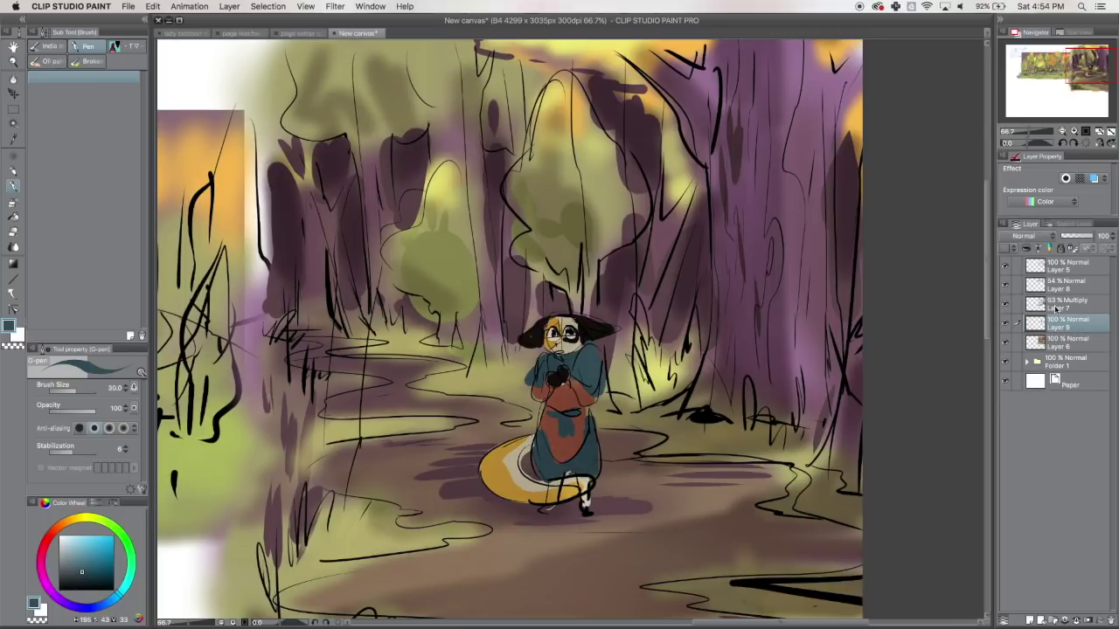
Step: Erase the Layer 7 Multiply shading over the character with the soft eraser at size 70, and save the canvas
click(1062, 131)
click(1062, 131)
drag(1073, 89, 1074, 86)
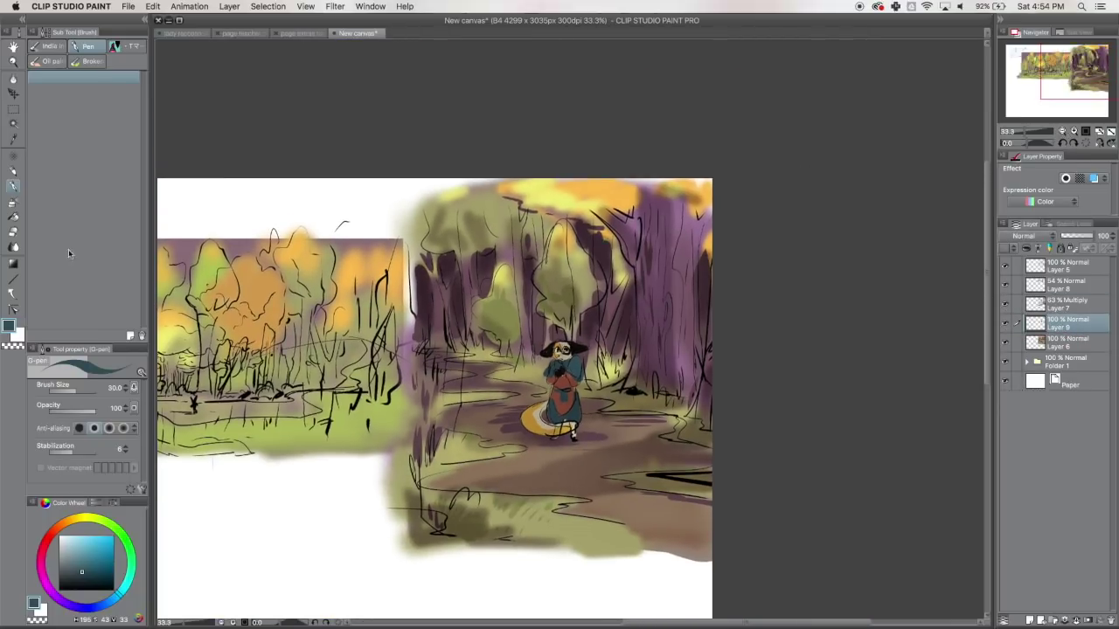
click(13, 231)
key(bracketleft)
key(bracketleft)
key(bracketleft)
key(bracketleft)
key(bracketleft)
key(bracketleft)
key(bracketleft)
key(bracketleft)
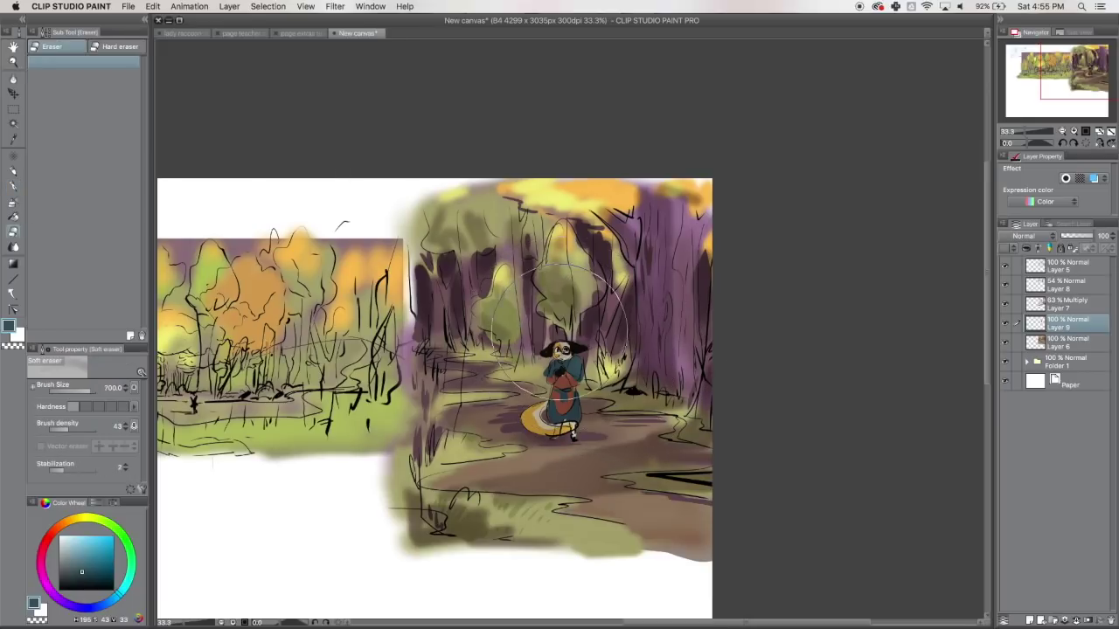
key(bracketleft)
key(bracketleft)
key(bracketleft)
key(bracketleft)
key(bracketleft)
key(bracketleft)
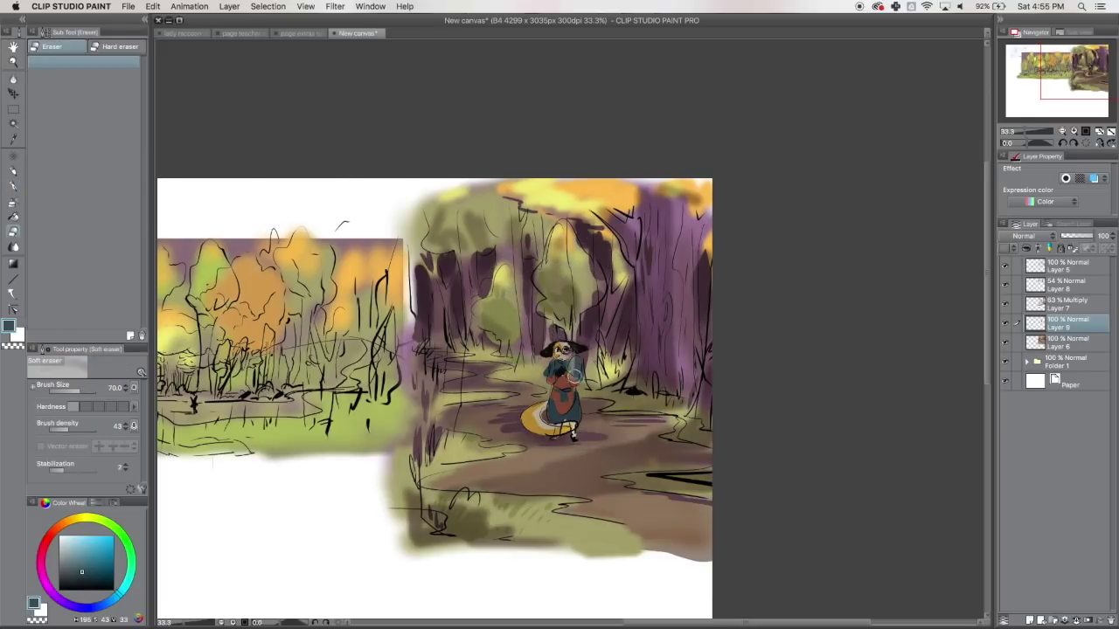
key(super+z)
click(1069, 304)
mouse_move(584, 362)
mouse_down()
mouse_move(568, 353)
mouse_move(574, 372)
mouse_up()
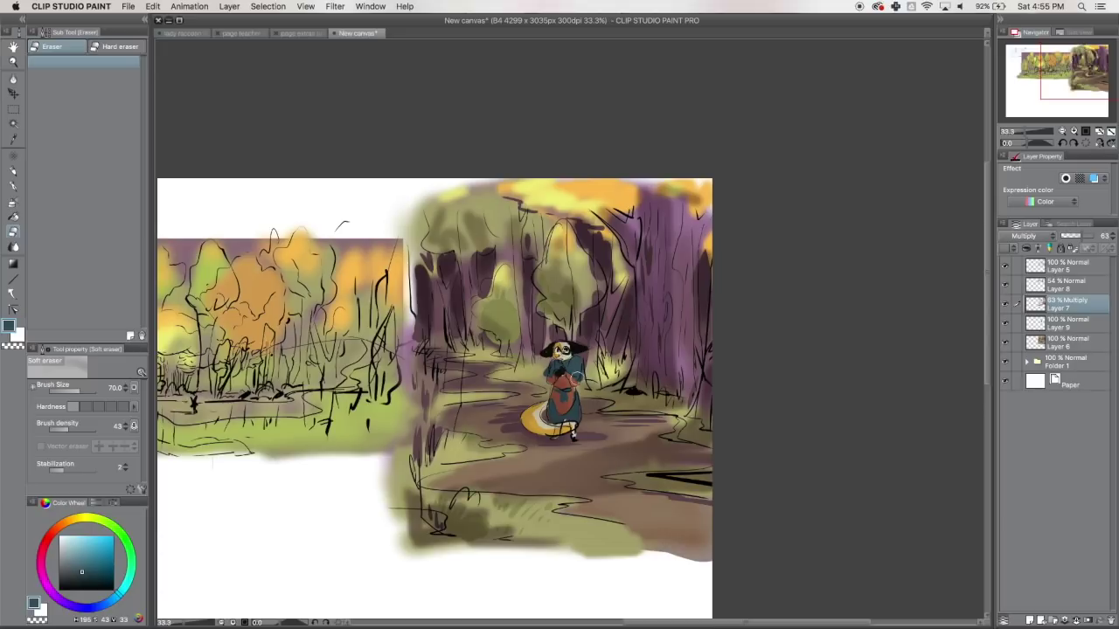
key(super+s)
click(681, 488)
Step: On a new layer above Layer 8, airbrush dark purple sampled from the trunks over the character's shaded areas and the ground beneath
click(1078, 282)
click(1030, 620)
key(i)
click(484, 260)
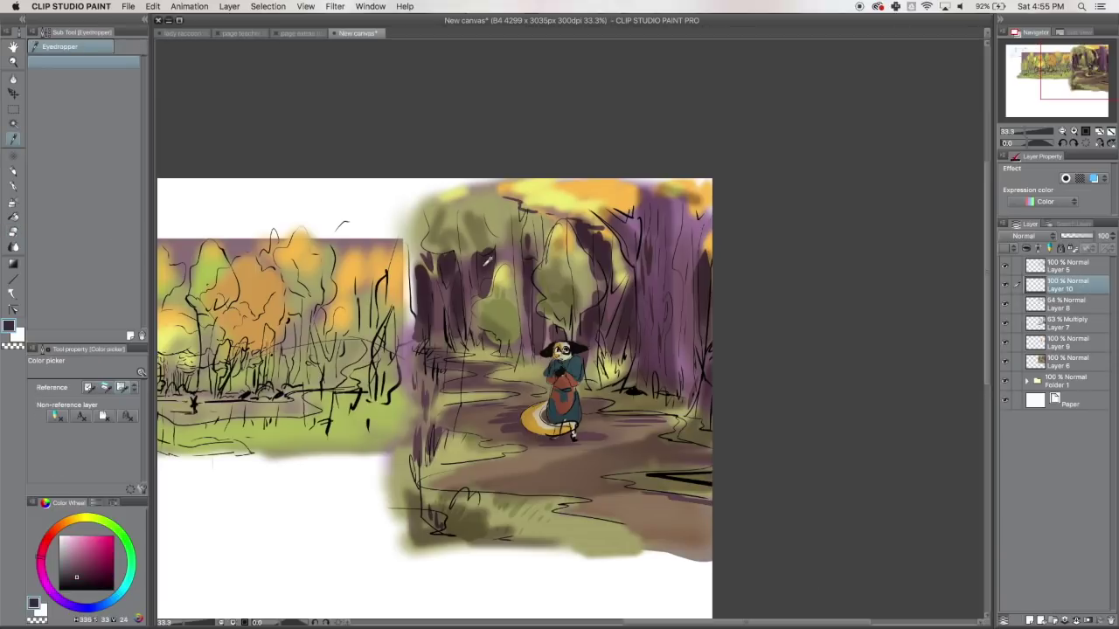
click(13, 201)
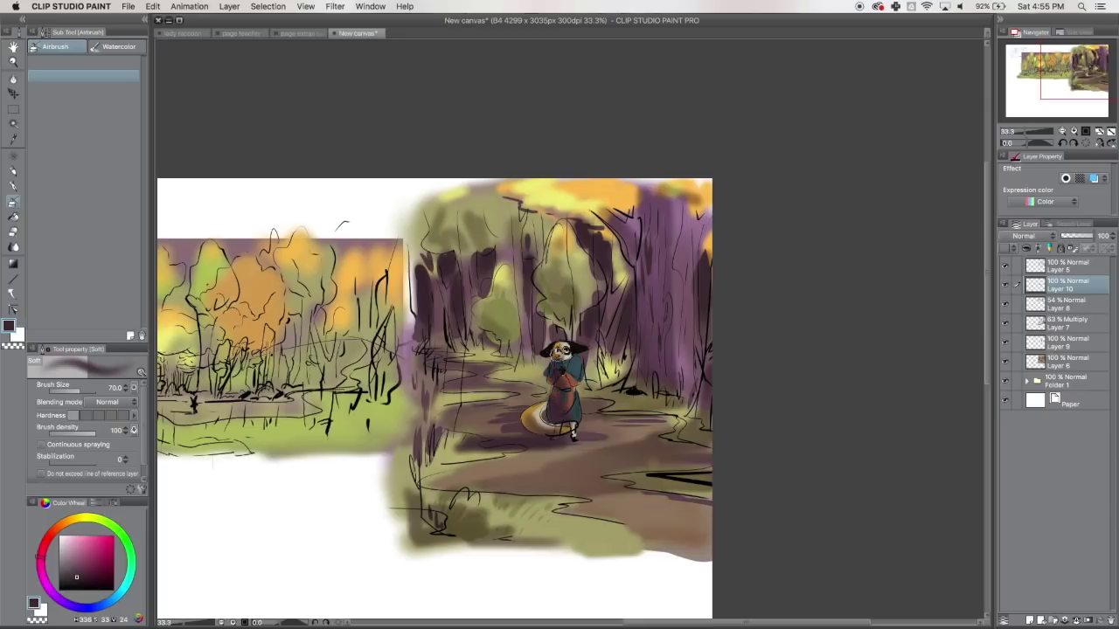
mouse_move(489, 438)
mouse_down()
mouse_move(464, 444)
mouse_move(612, 442)
mouse_up()
Step: Set the new shadow layer's blending mode to Multiply and its opacity to 51%
click(1028, 236)
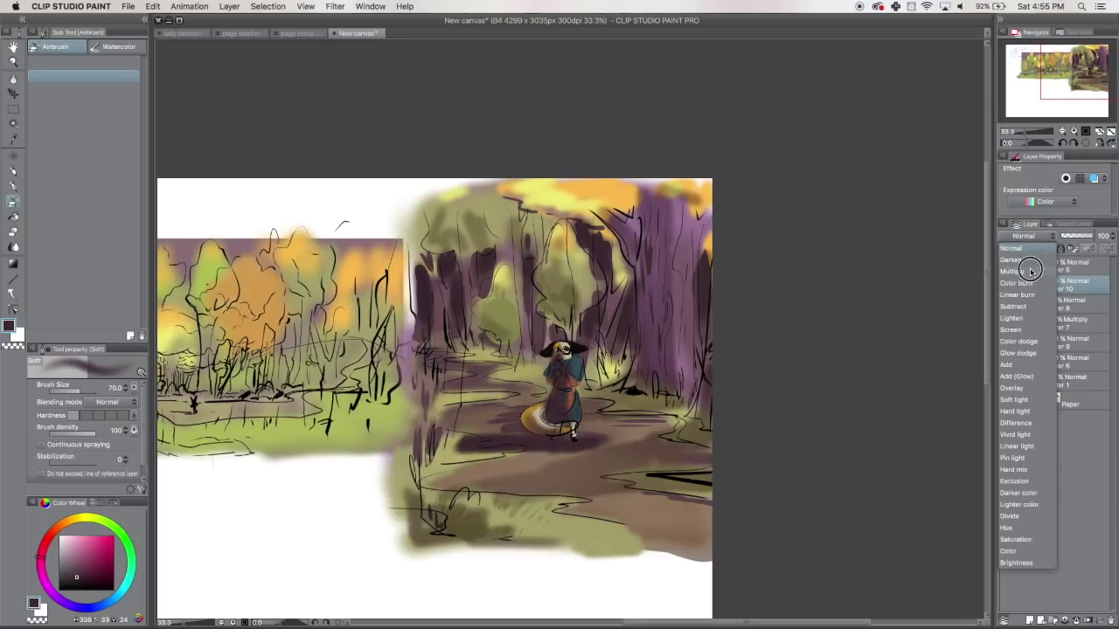
click(1030, 271)
drag(1095, 236, 1079, 236)
Step: Lock the shadow layer's transparent pixels and airbrush magenta over the shadows on the character and the path
click(93, 557)
click(1073, 249)
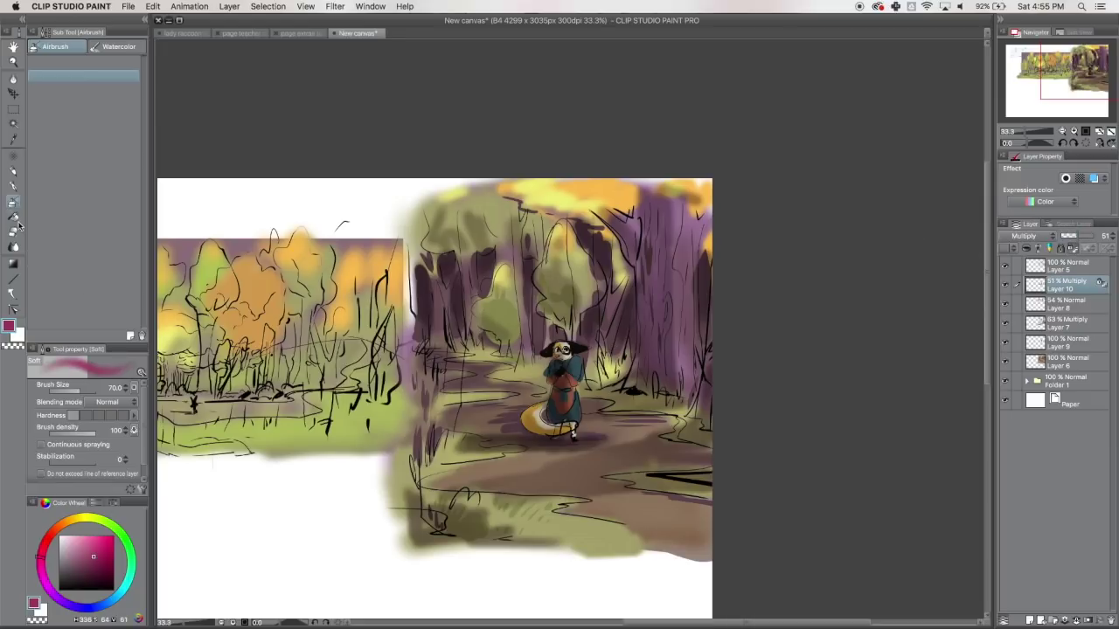
drag(472, 444, 559, 397)
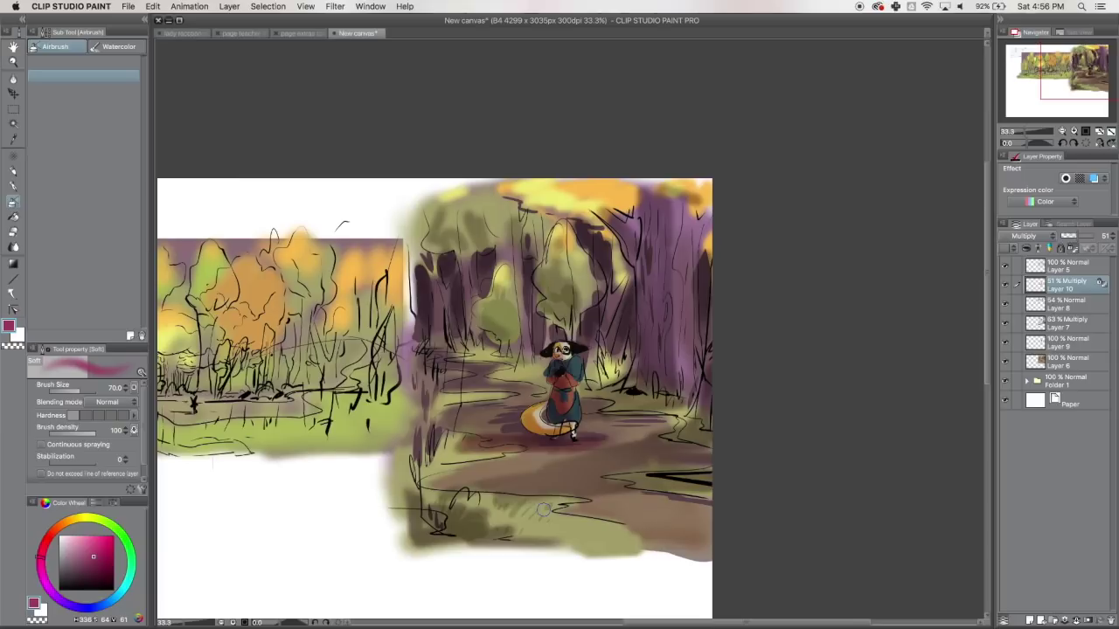
click(1075, 131)
drag(1073, 84, 1074, 88)
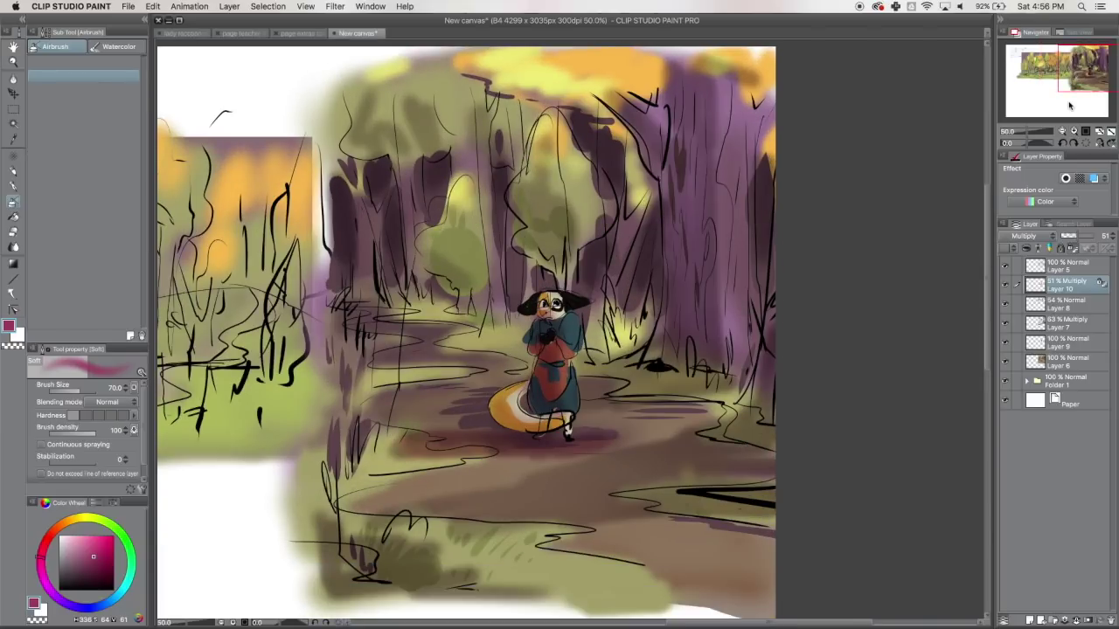